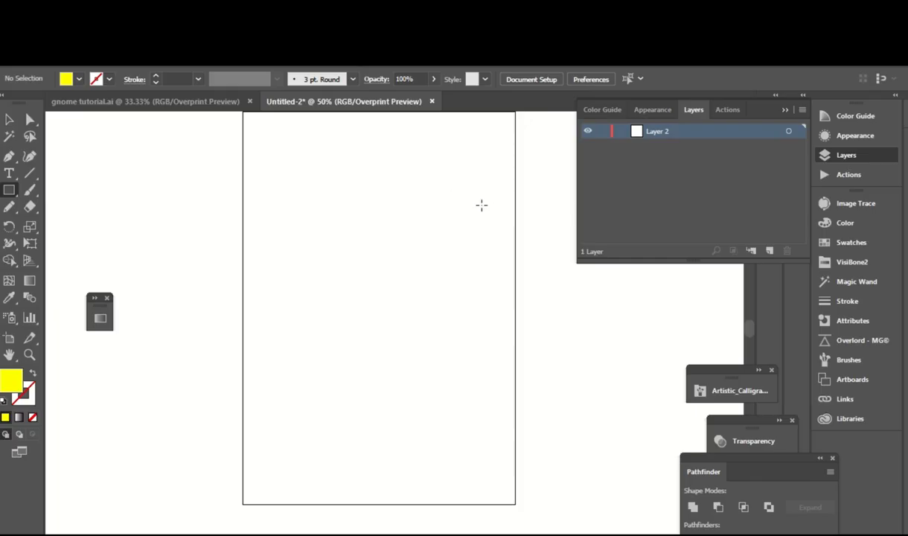
Step: Draw a large pale yellow rectangle over the artboard and lock it
left_click_drag(503, 239, 158, 402)
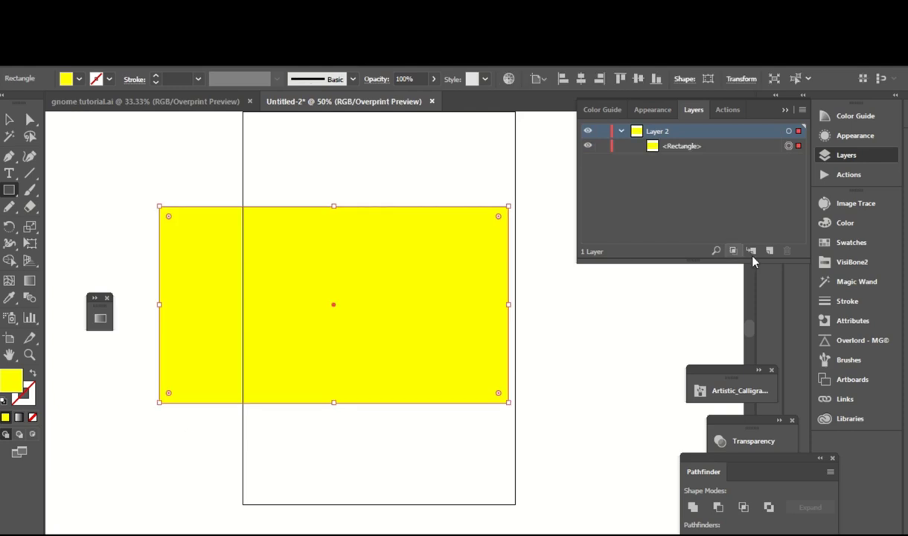
left_click(851, 262)
left_click(701, 265)
left_click(846, 155)
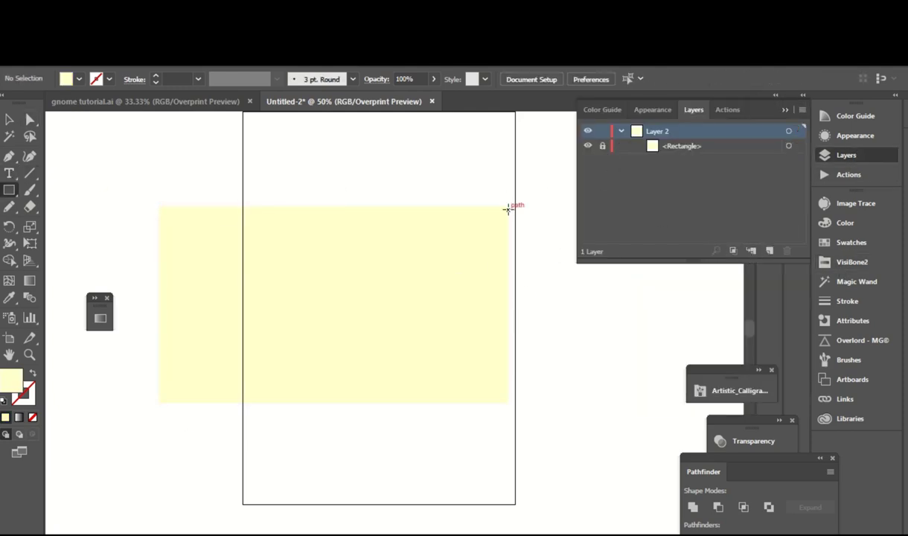
Step: Draw a thin orange-yellow stripe across the top and repeat copies down the rectangle
left_click_drag(507, 208, 158, 229)
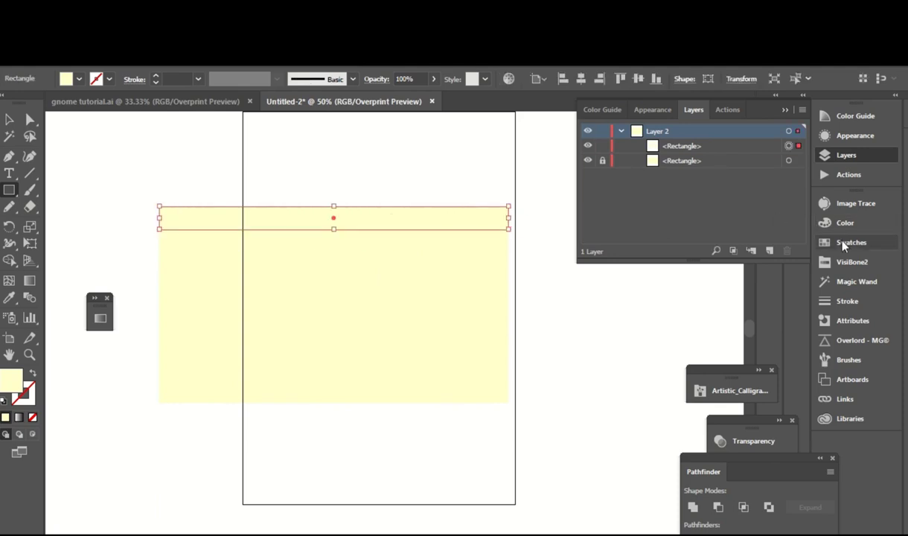
left_click(851, 262)
left_click(702, 216)
key("v")
left_click_drag(450, 220, 450, 256)
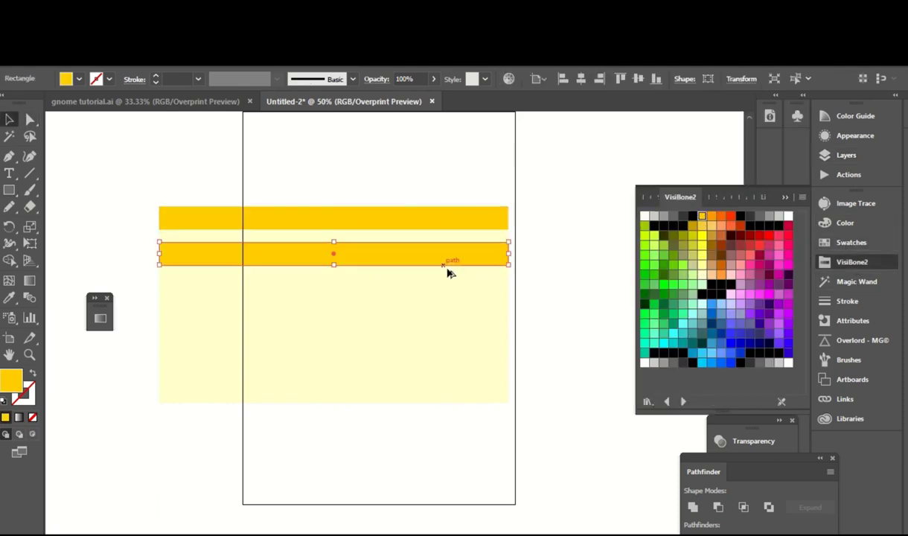
key("ctrl+d")
key("ctrl+d")
key("ctrl+d")
key("ctrl+a")
Step: Select the six stripes and group them with Object > Group
left_click(534, 232)
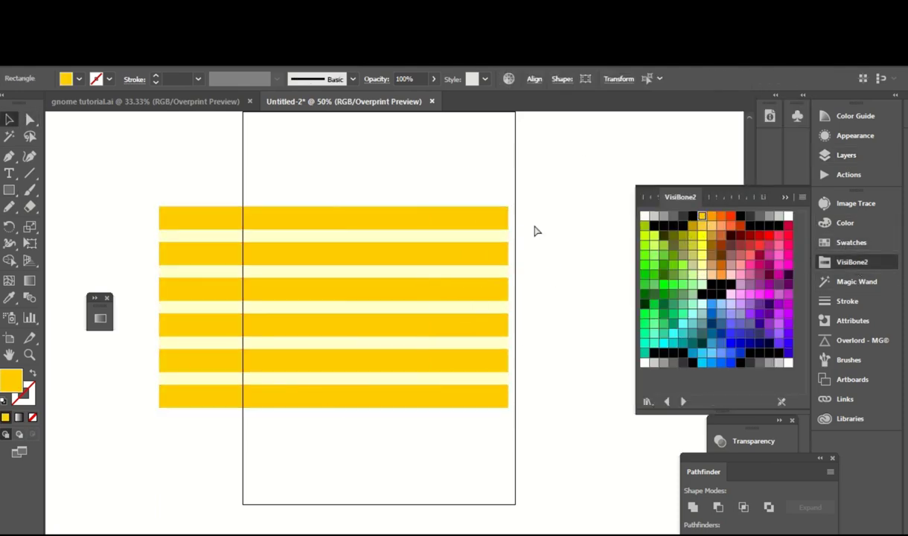
key("ctrl+a")
left_click(112, 58)
left_click(126, 90)
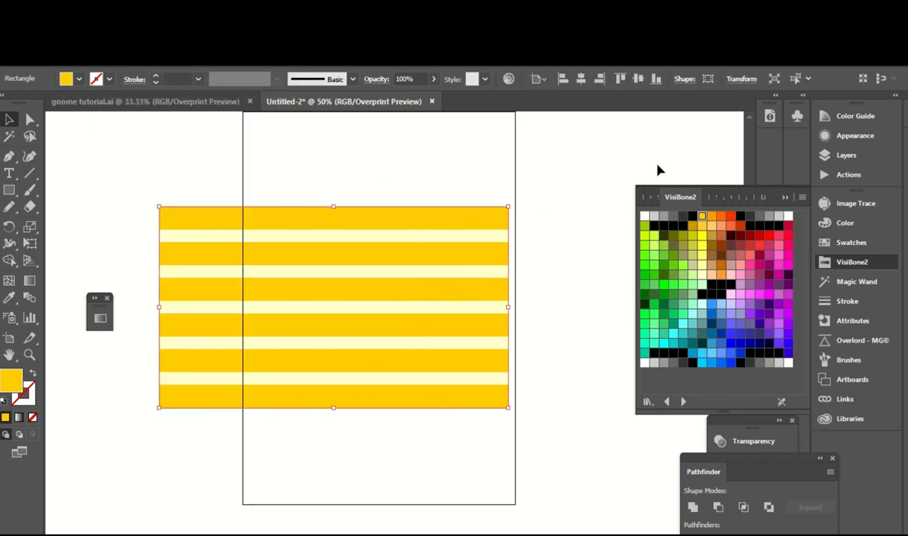
left_click(846, 155)
left_click(56, 58)
Step: Paste a copy of the stripes in front, rotate it 90°, and shift it about 100 px left
left_click(81, 152)
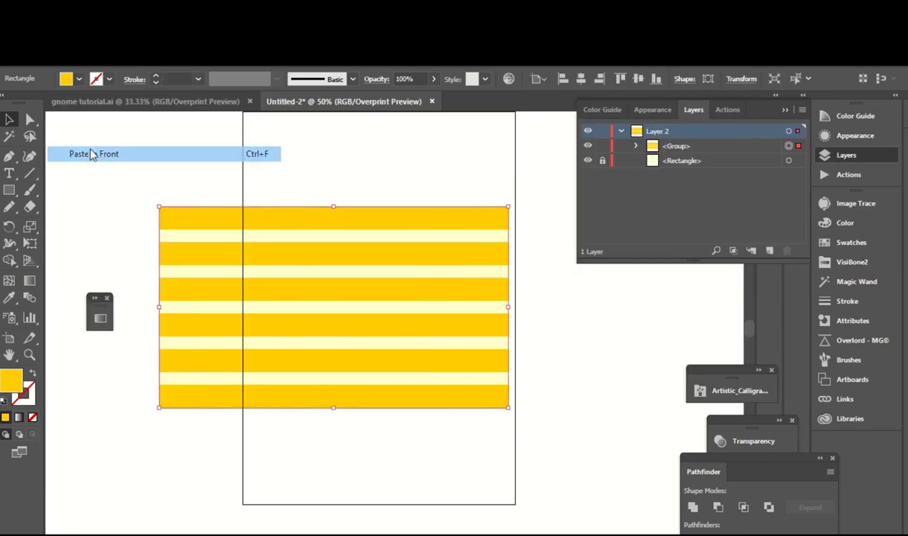
right_click(482, 219)
left_click(744, 375)
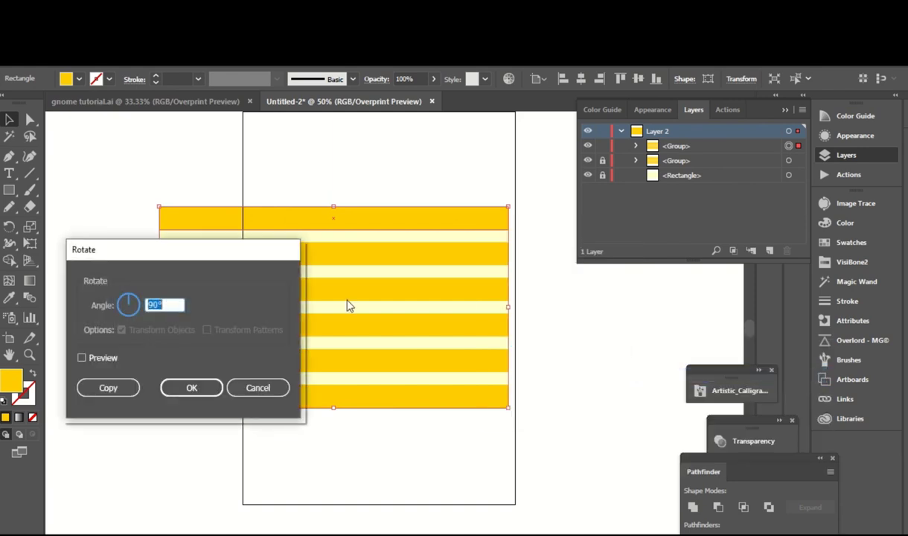
key("Return")
left_click(496, 152)
mouse_move(424, 272)
left_mouse_down()
mouse_move(348, 272)
mouse_move(345, 258)
mouse_move(557, 259)
mouse_move(519, 260)
left_mouse_up()
Step: Erase the stripe ends above and below the rectangle and the leftmost vertical stripe
left_click(546, 337)
key("a")
key("v")
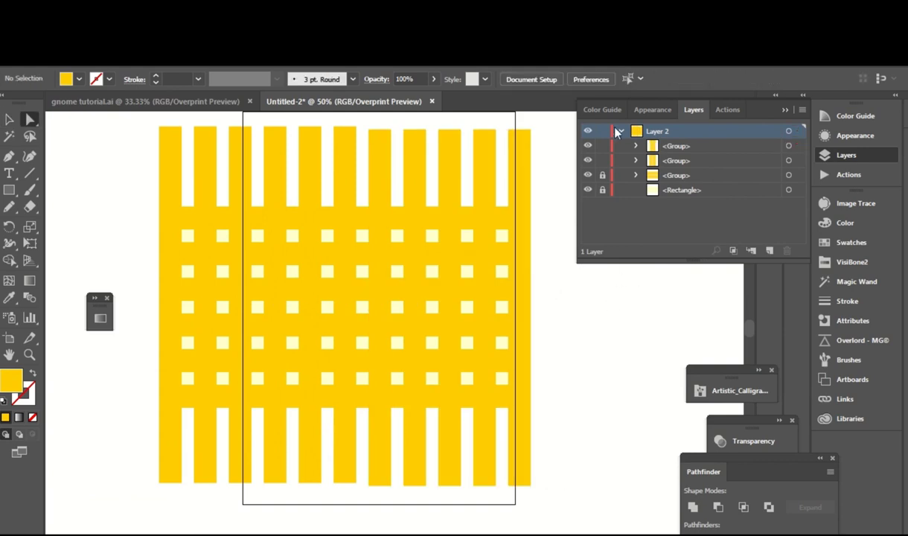
key("ctrl+a")
left_click_drag(150, 179, 543, 167)
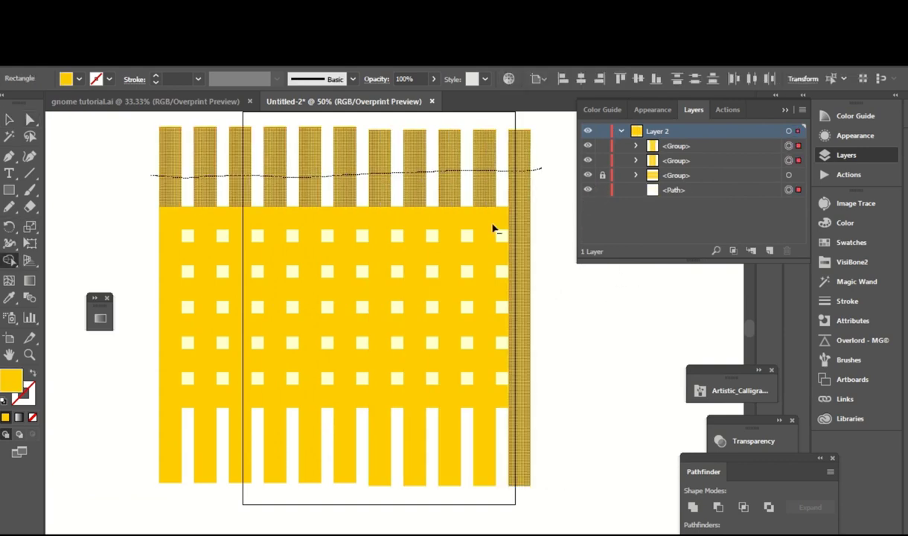
left_click_drag(132, 436, 536, 436)
mouse_move(148, 275)
left_mouse_down()
mouse_move(168, 285)
mouse_move(158, 456)
left_mouse_up()
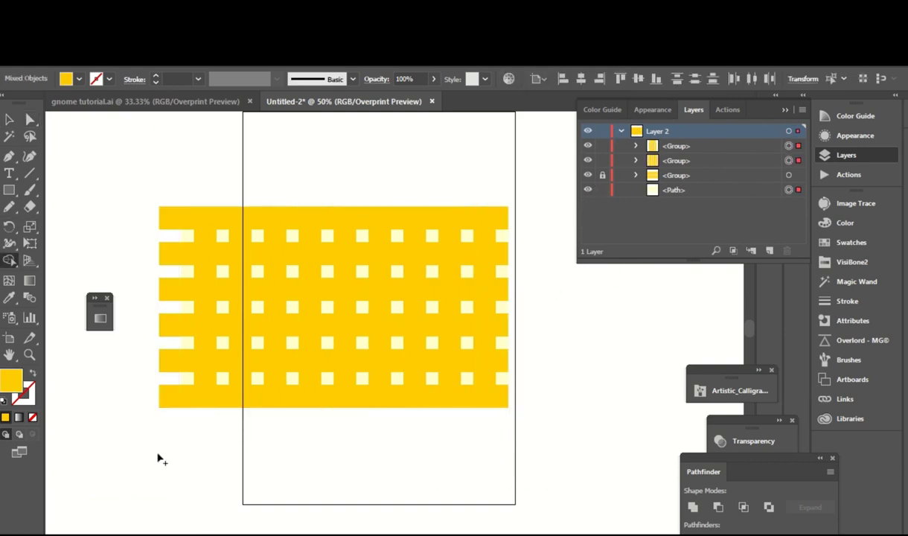
key("ctrl+shift+a")
key("a")
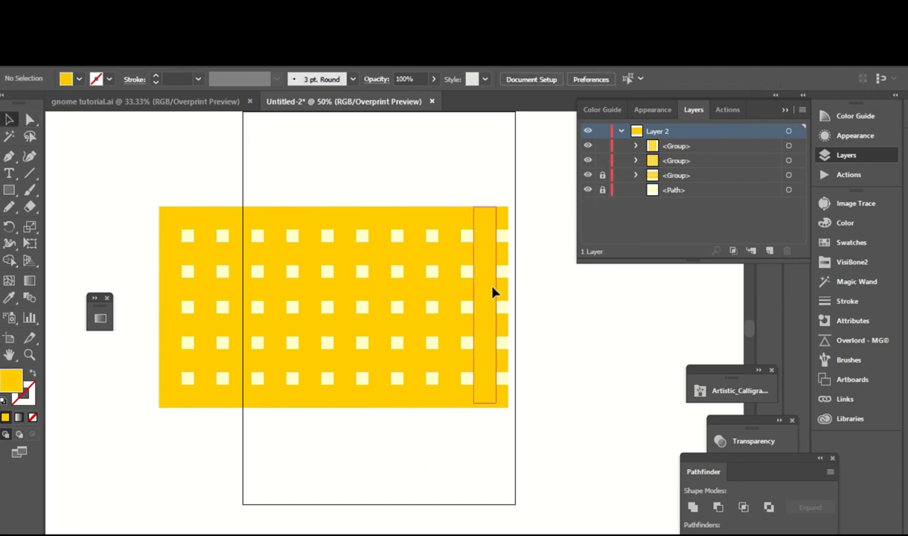
Step: Undo and redo the last trim, then hide the three stripe groups in Layers
key("ctrl+z")
key("ctrl+shift+z")
key("ctrl+z")
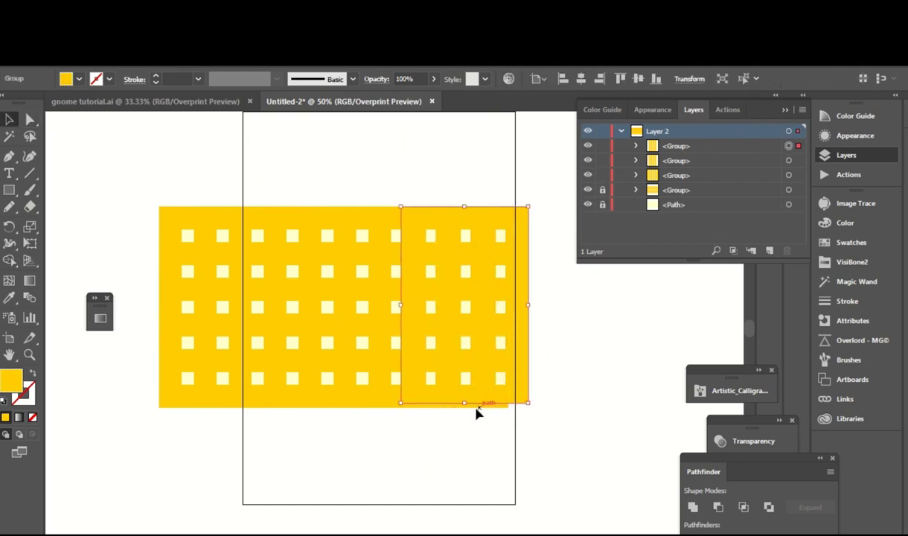
left_click(586, 349)
left_click(587, 146)
left_click(587, 161)
left_click(587, 175)
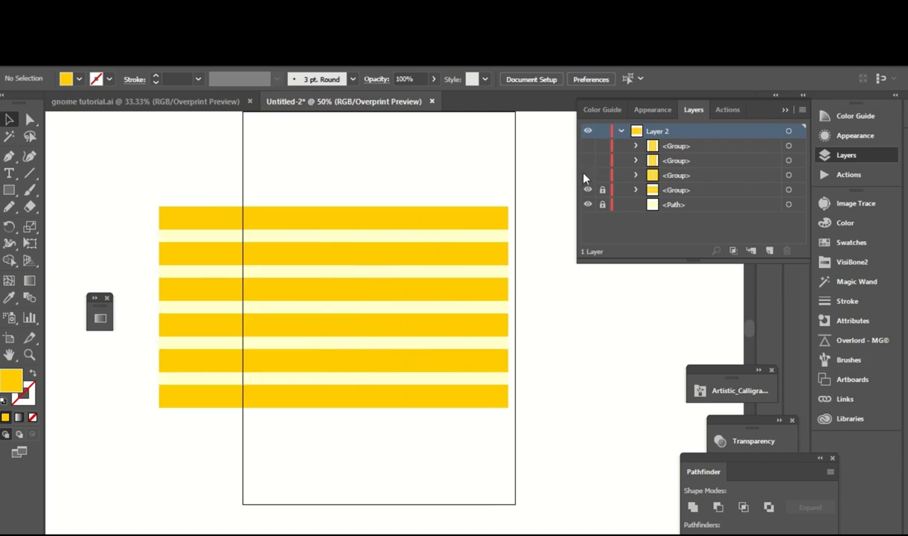
Step: Show the three stripe groups again and reselect all the pattern groups
left_click_drag(588, 175, 588, 146)
key("ctrl+a")
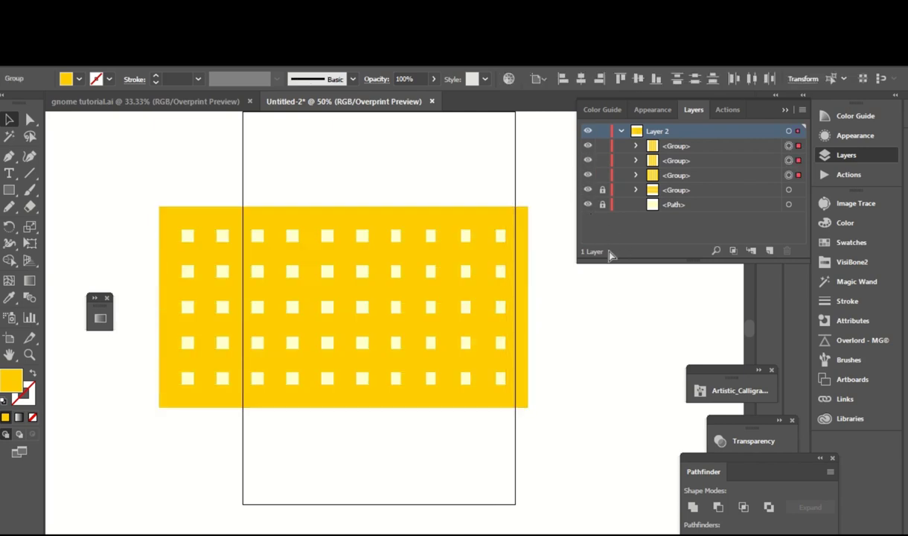
left_click(602, 325)
key("ctrl+a")
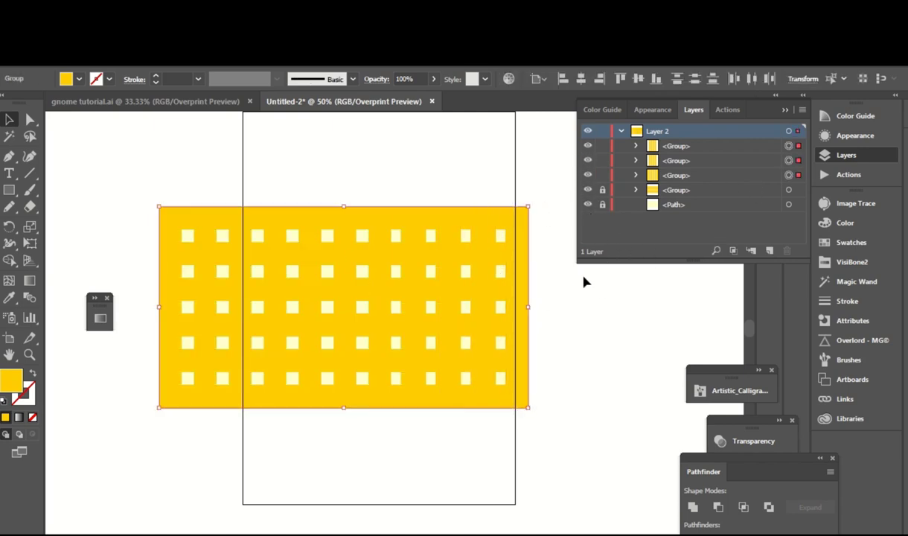
left_click(584, 279)
key("ctrl+a")
Step: Set the groups' opacity to 39% and recolour the vertical stripes bright yellow
key("shift+F6")
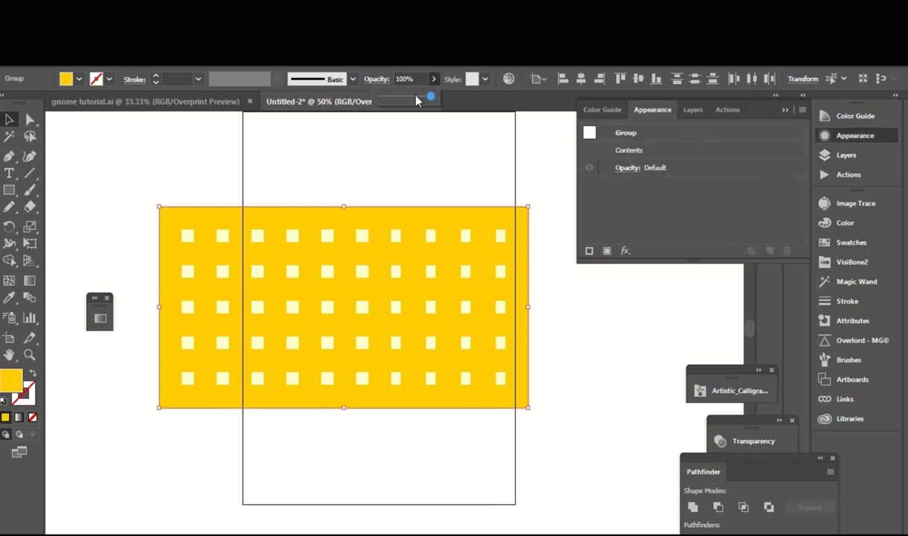
left_click_drag(416, 100, 399, 100)
left_click(851, 261)
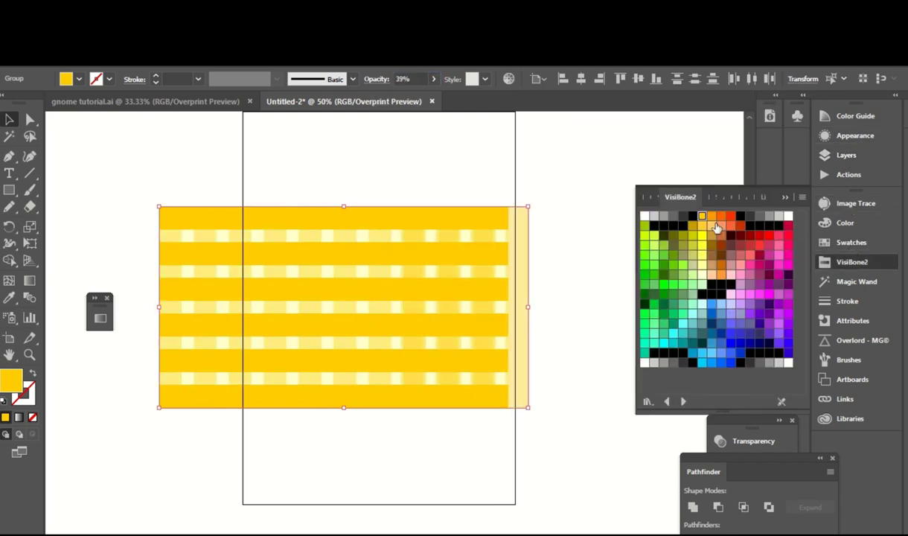
left_click(701, 235)
Step: Move the pale strips out past the right edge, then undo the move
left_click(583, 153)
mouse_move(478, 208)
left_mouse_down()
mouse_move(452, 235)
mouse_move(525, 236)
left_mouse_up()
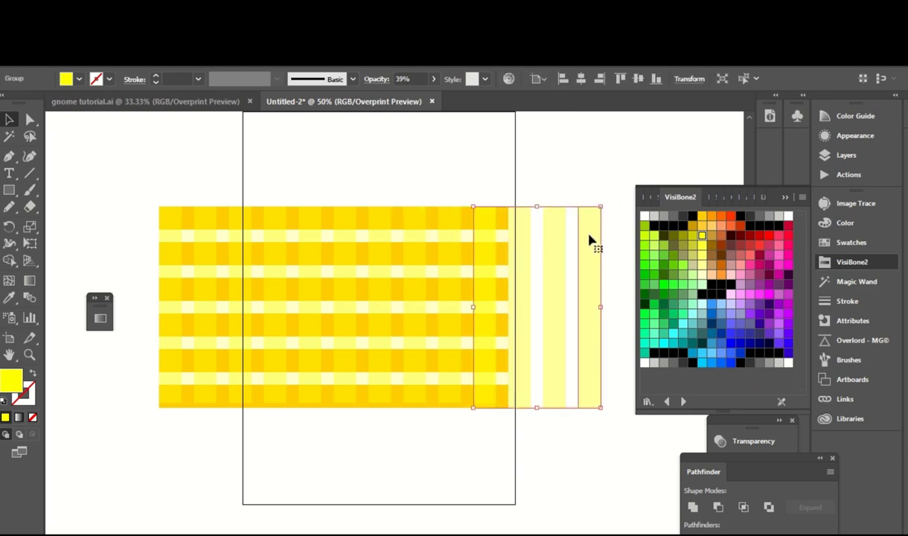
left_click_drag(523, 305, 550, 305)
key("a")
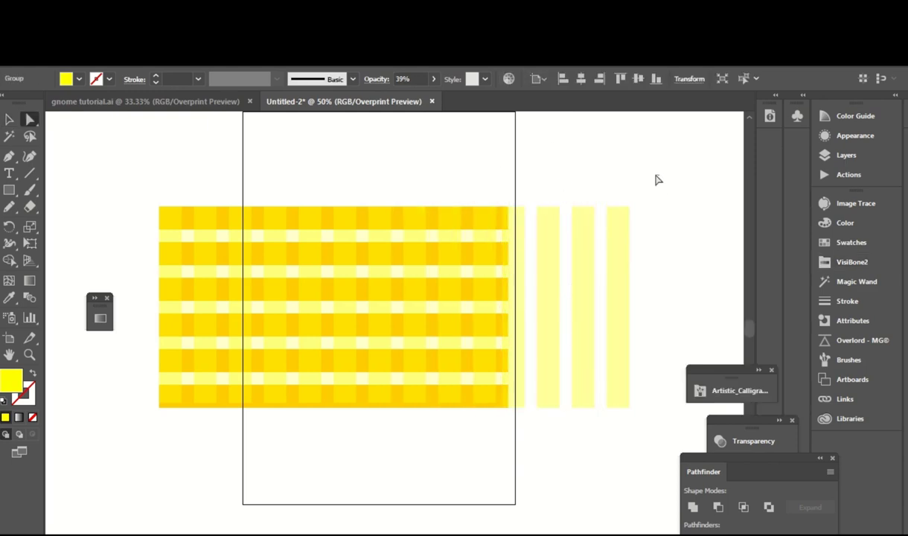
left_click(559, 272)
left_click(633, 233)
key("Delete")
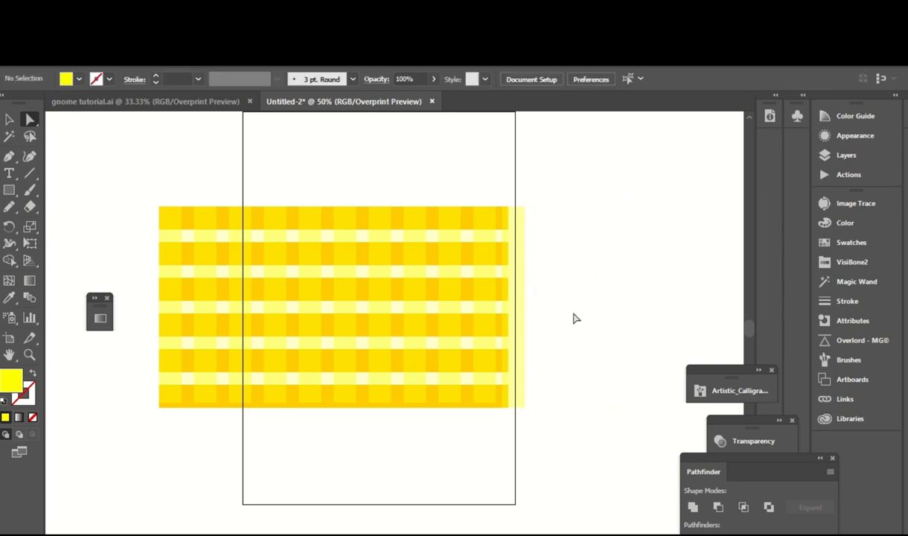
Step: Browse the View menu options and close them without changes
key("alt+v")
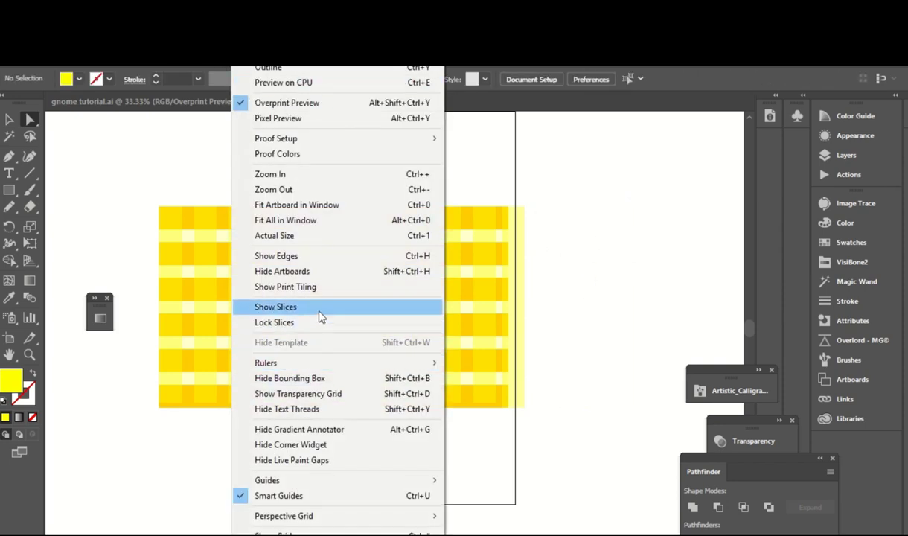
left_click(303, 295)
left_click(578, 276)
key("alt+v")
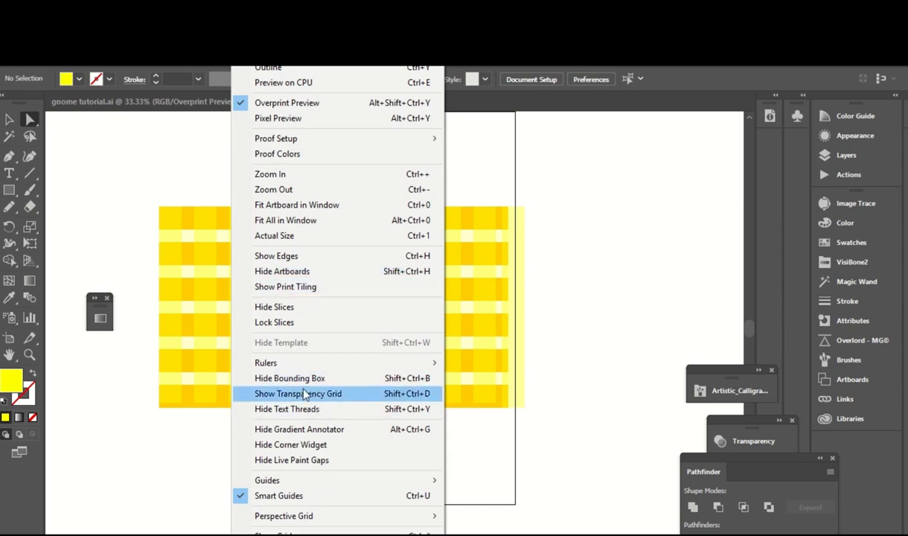
left_click(303, 287)
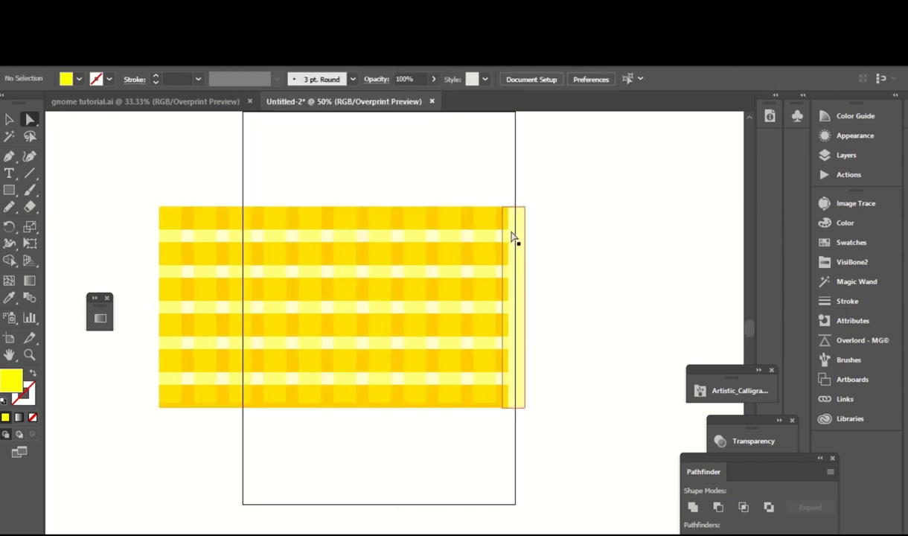
Step: Select the pale strip and pattern, then Shape Builder-delete the overhanging strip on the right
left_click(846, 155)
left_click(517, 305)
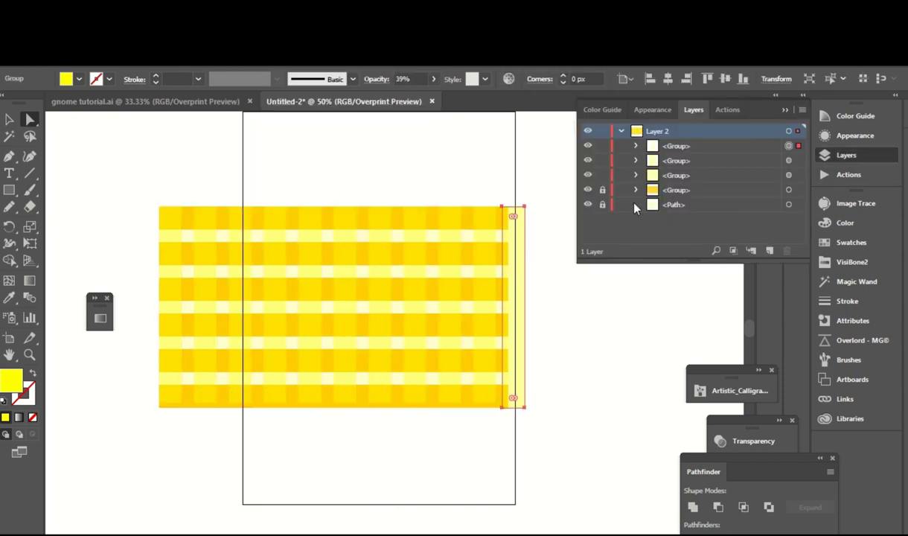
left_click(559, 186)
left_click(513, 305)
left_click(335, 305, "shift")
key("shift+m")
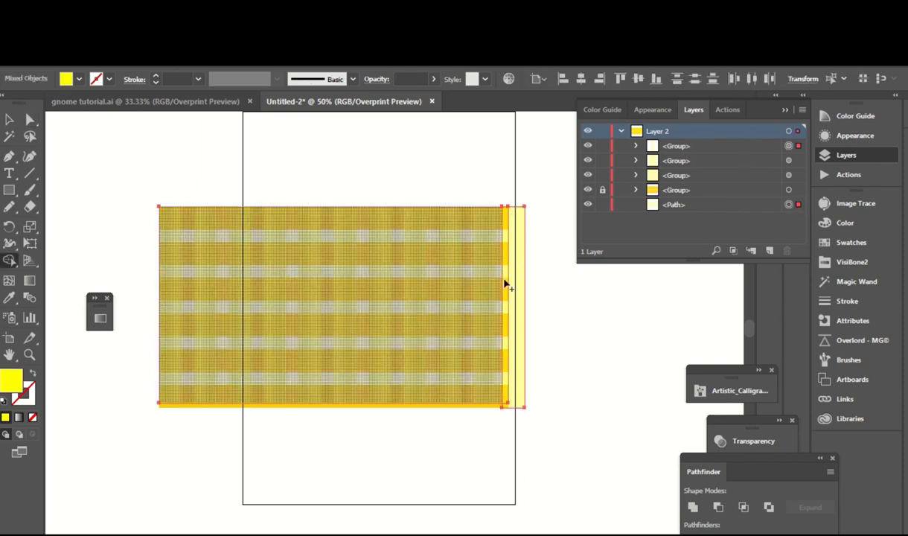
left_click(506, 283, "alt")
key("a")
left_click(597, 271)
key("v")
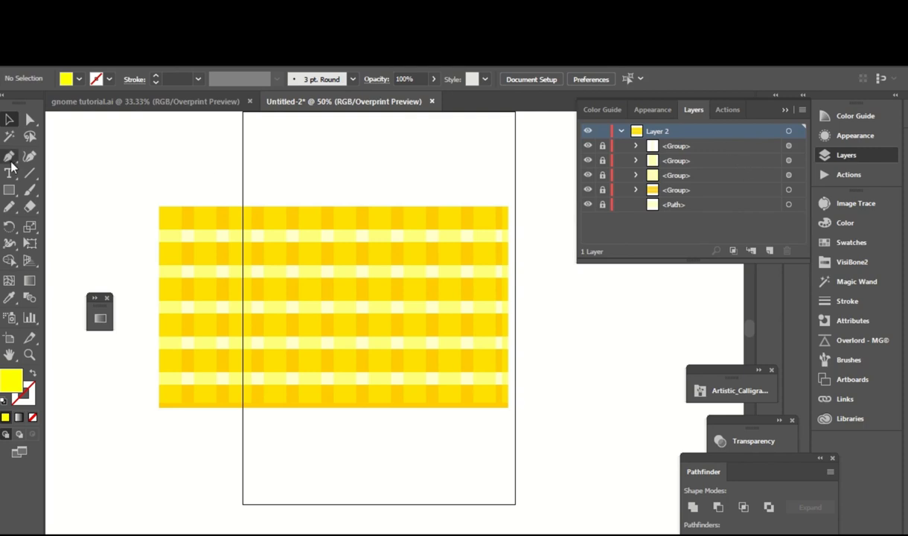
Step: Draw a horizontal line across the pattern with a white 12 pt stroke
left_click(514, 235)
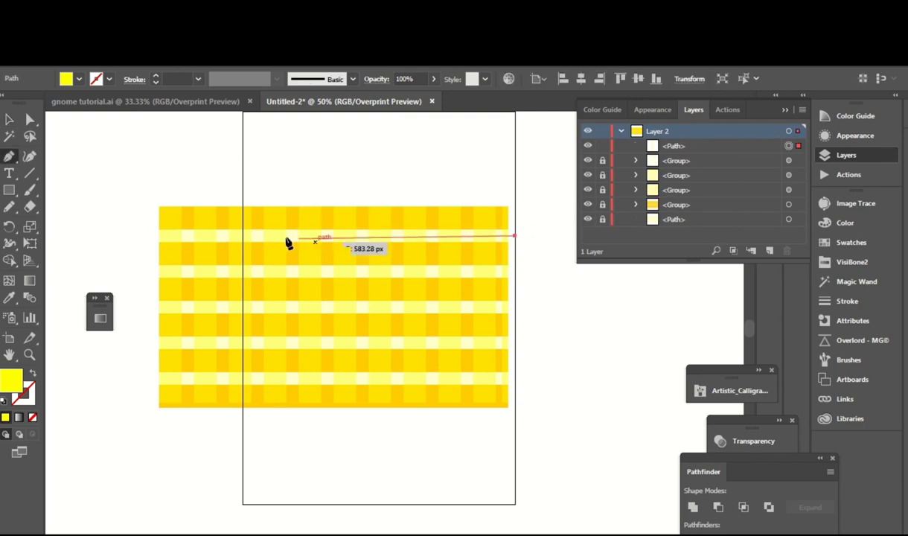
left_click(152, 236)
key("ctrl+shift+a")
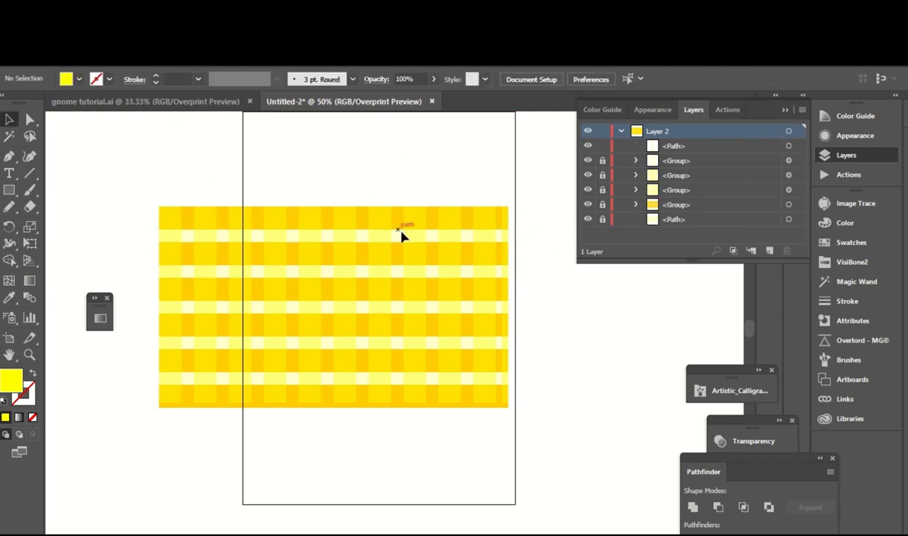
left_click(380, 235)
left_click(198, 79)
left_click(215, 221)
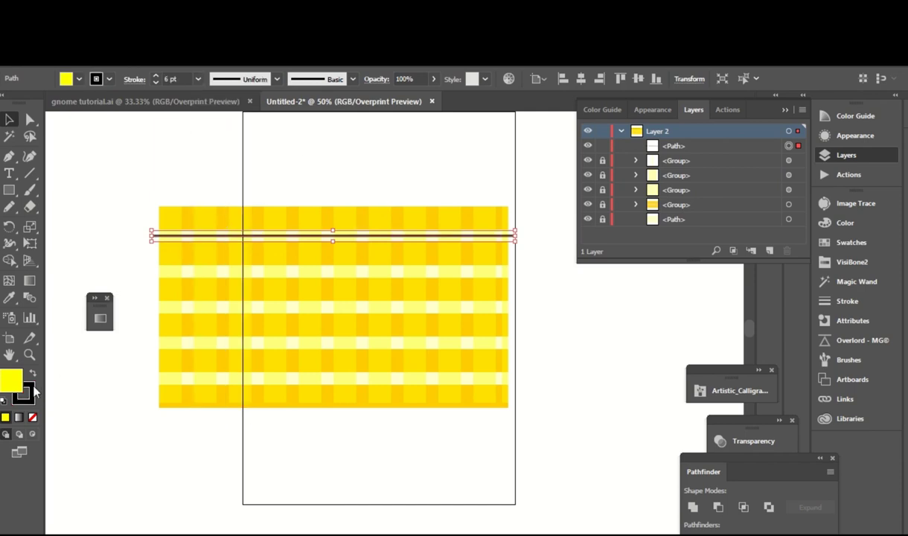
left_click(32, 372)
left_click(198, 79)
left_click(212, 295)
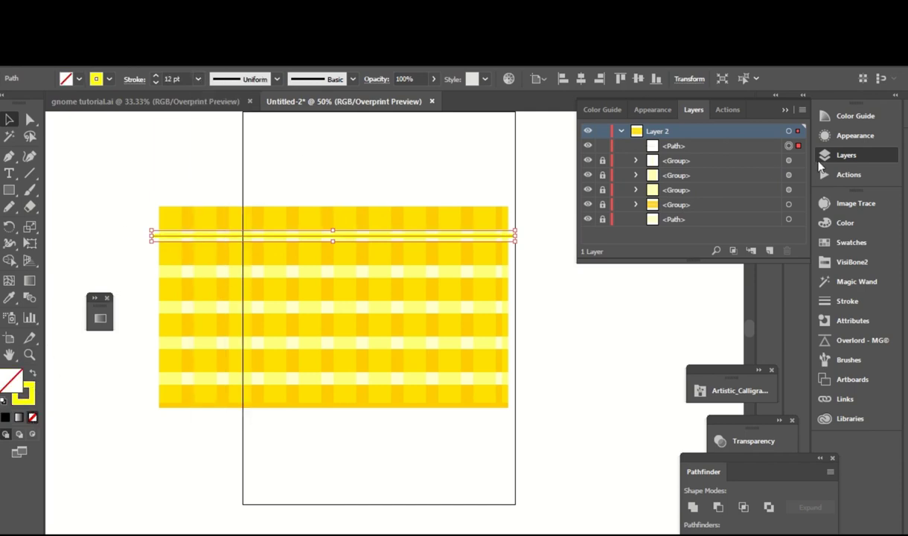
left_click(508, 154)
Step: Copy the white line down the pattern into five stripes and select them all
mouse_move(463, 236)
left_mouse_down()
mouse_move(472, 305)
mouse_move(424, 347)
mouse_move(457, 345)
mouse_move(464, 370)
left_mouse_up()
left_click(558, 246)
left_click(520, 301)
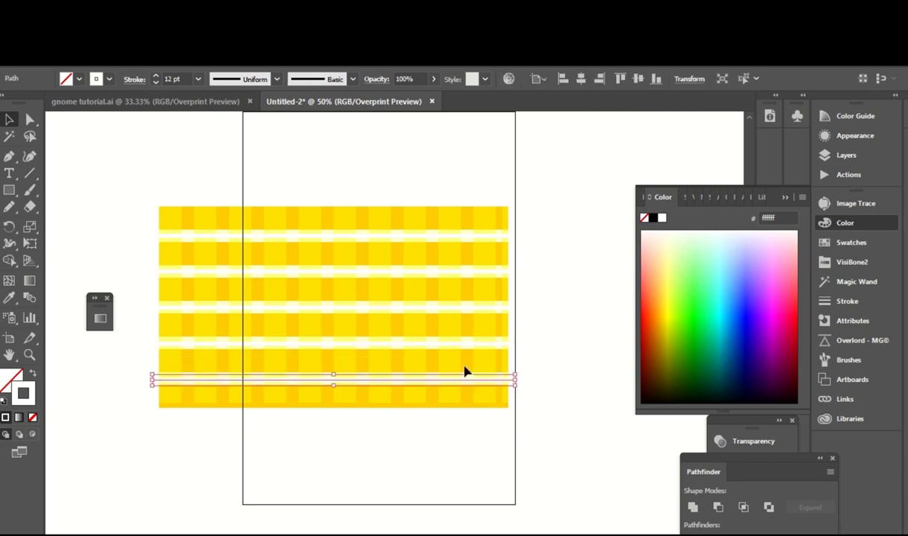
left_click_drag(547, 179, 448, 398)
left_click(845, 156)
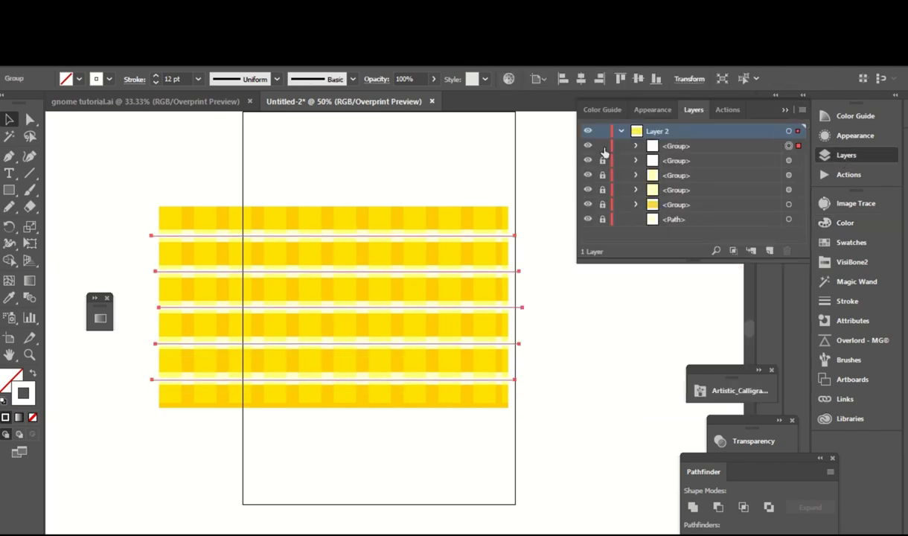
Step: Group the white stripes, rotate them 90° to vertical, and position them over the pattern
key("ctrl+g")
right_click(480, 235)
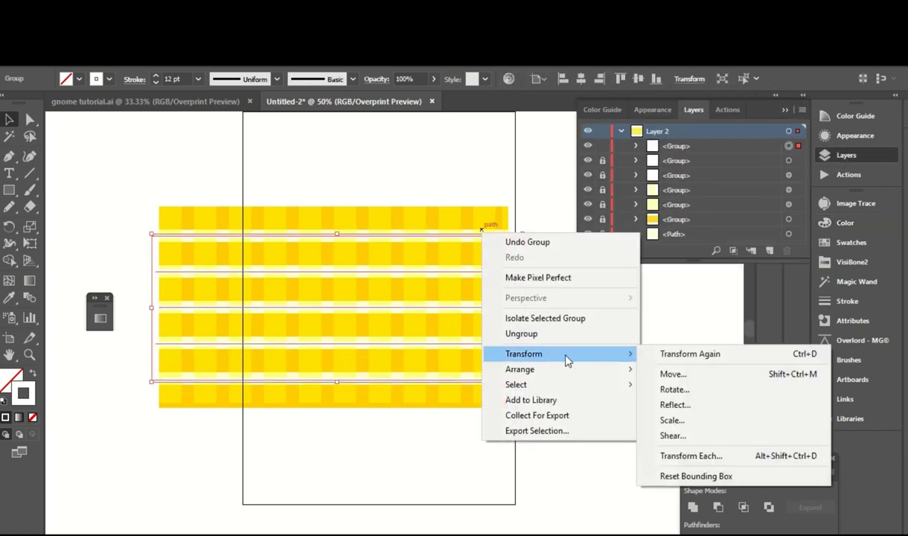
left_click(675, 386)
key("Return")
left_click(446, 211)
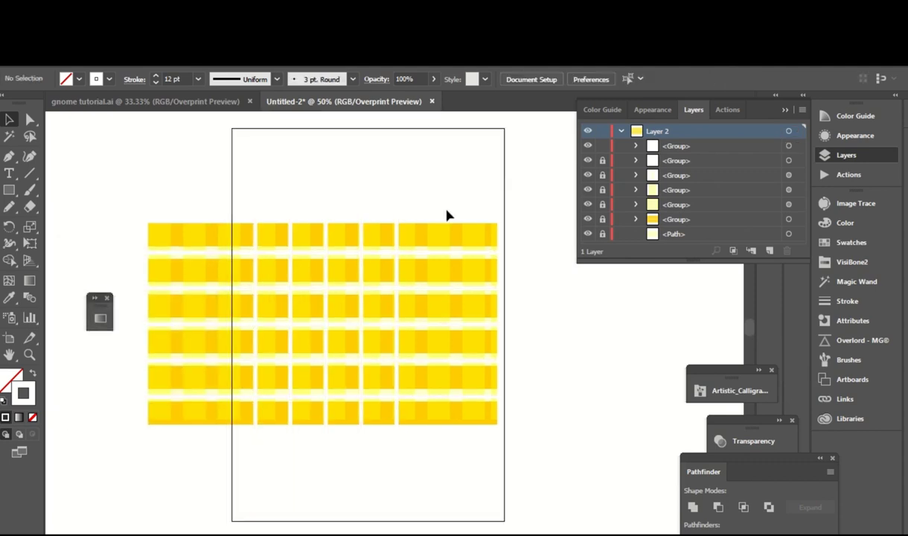
left_click_drag(398, 316, 476, 311)
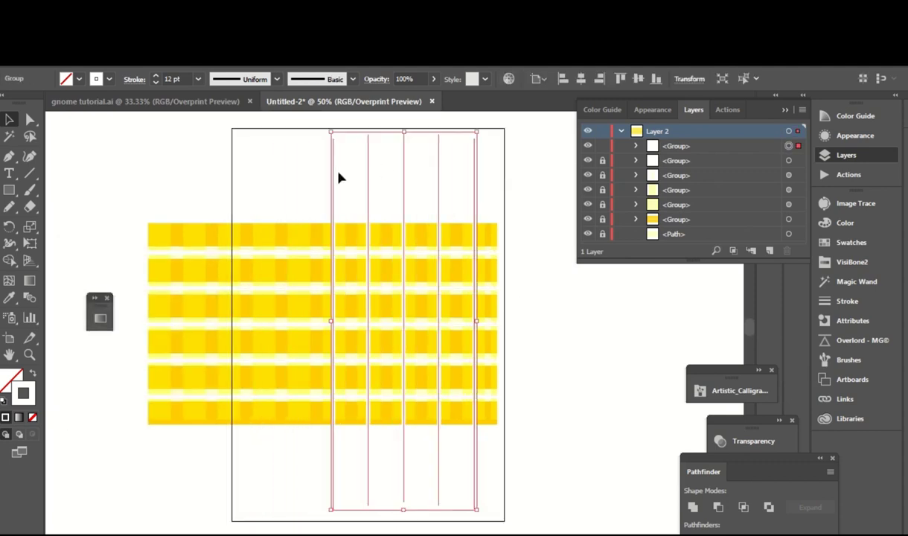
left_click_drag(338, 177, 172, 251)
left_click(589, 317)
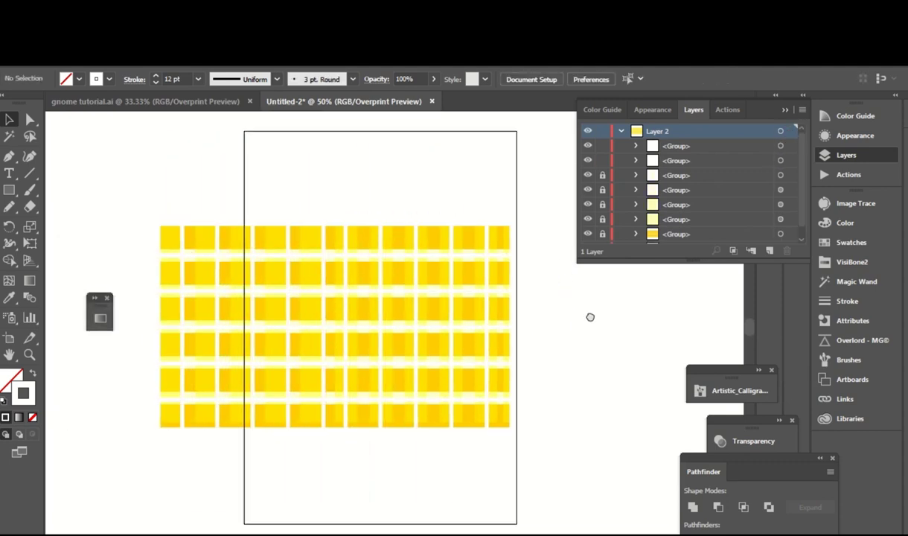
Step: Set the vertical stripes' stroke weight and expand them into filled shapes
left_click_drag(542, 166, 112, 442)
left_click(119, 59)
left_click(119, 67)
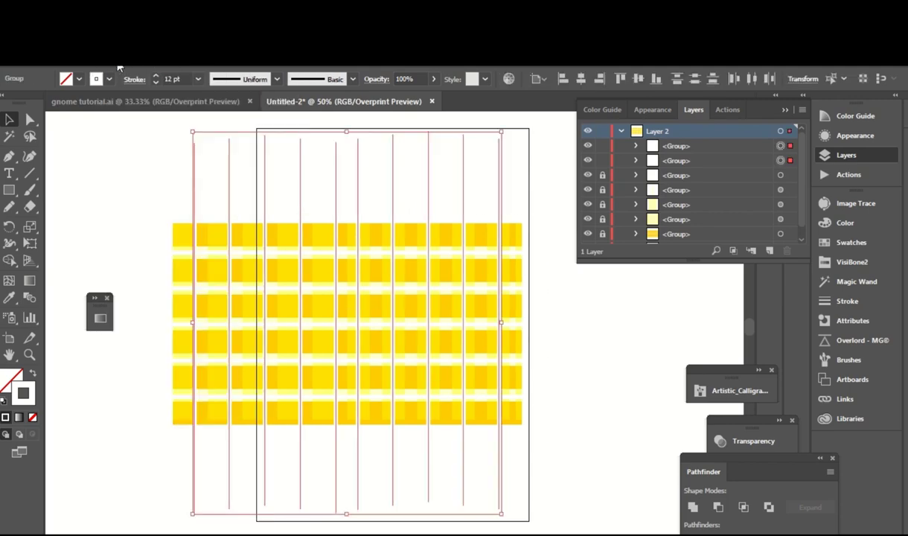
left_click(198, 79)
left_click(215, 294)
left_click(119, 60)
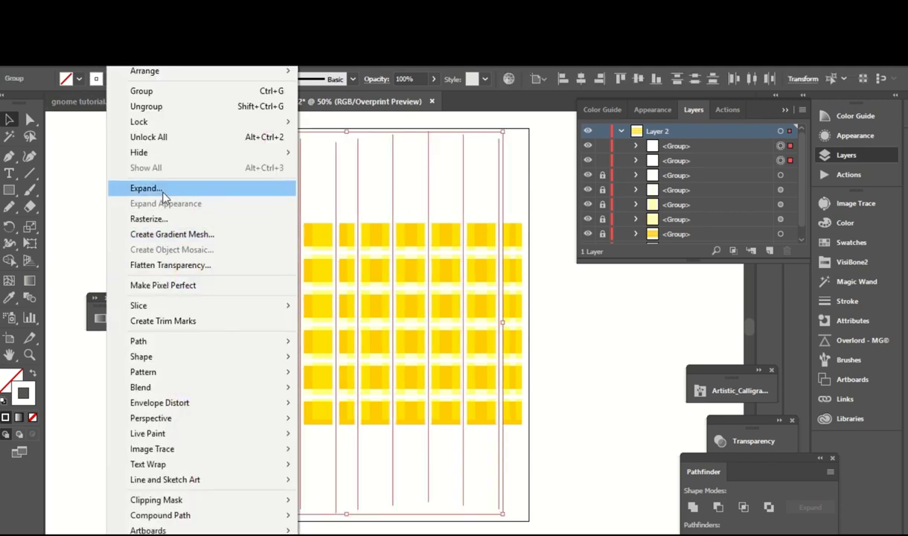
left_click(145, 188)
left_click(423, 381)
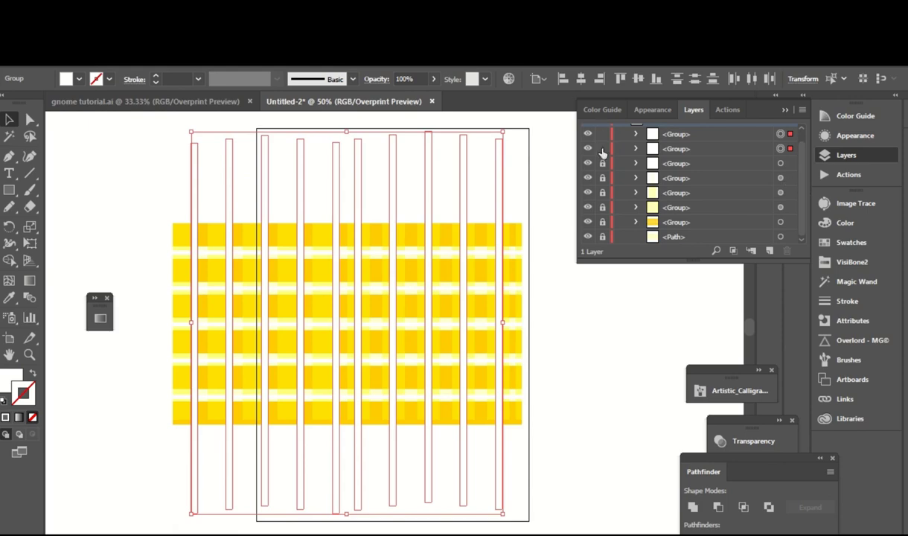
Step: Trim the vertical stripe ends above and below the pattern with Shape Builder
left_click(602, 149)
left_click(602, 149)
left_click(581, 301)
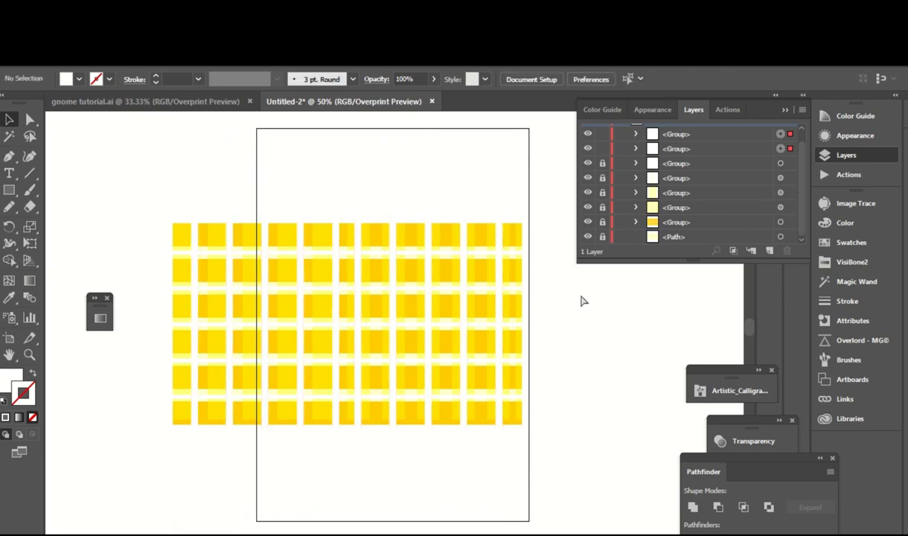
key("ctrl+a")
key("shift+m")
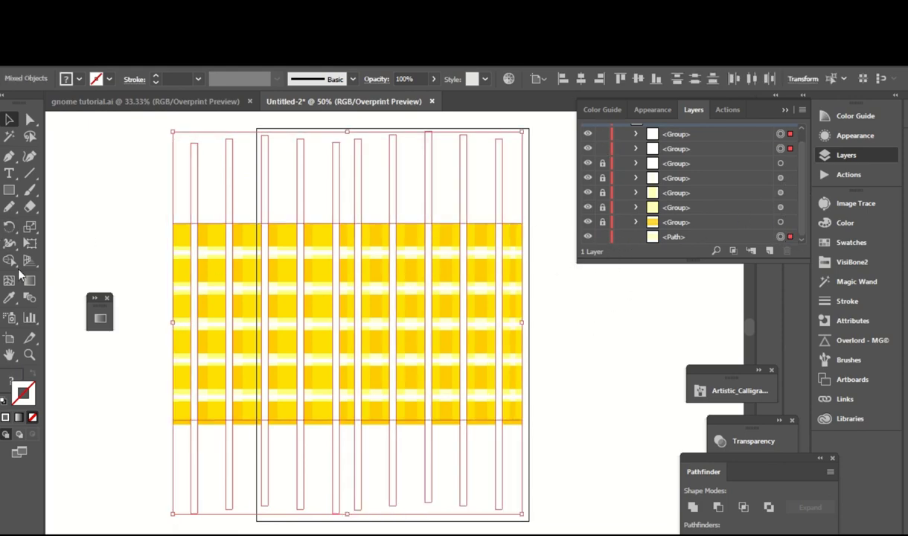
left_click_drag(164, 173, 525, 173)
left_click_drag(162, 448, 571, 434)
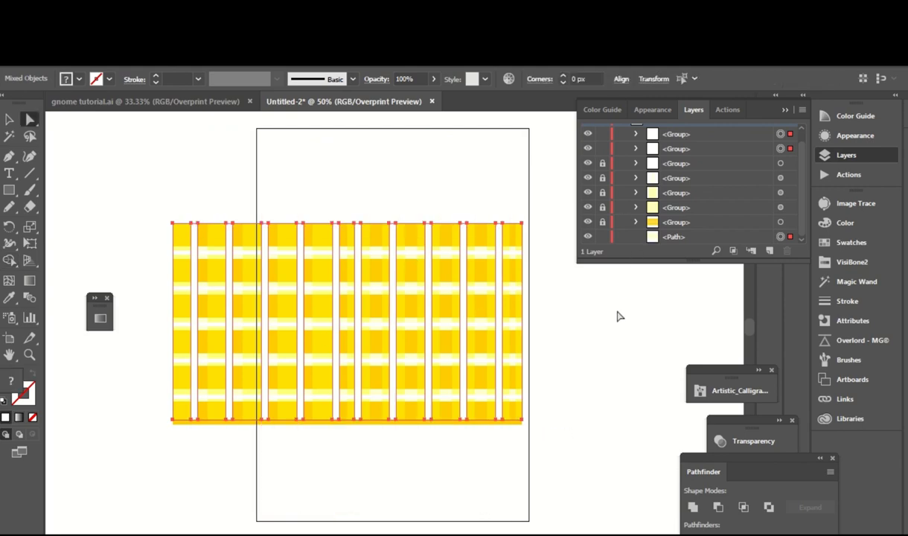
key("a")
left_click(617, 314)
key("ctrl+a")
left_click(504, 177)
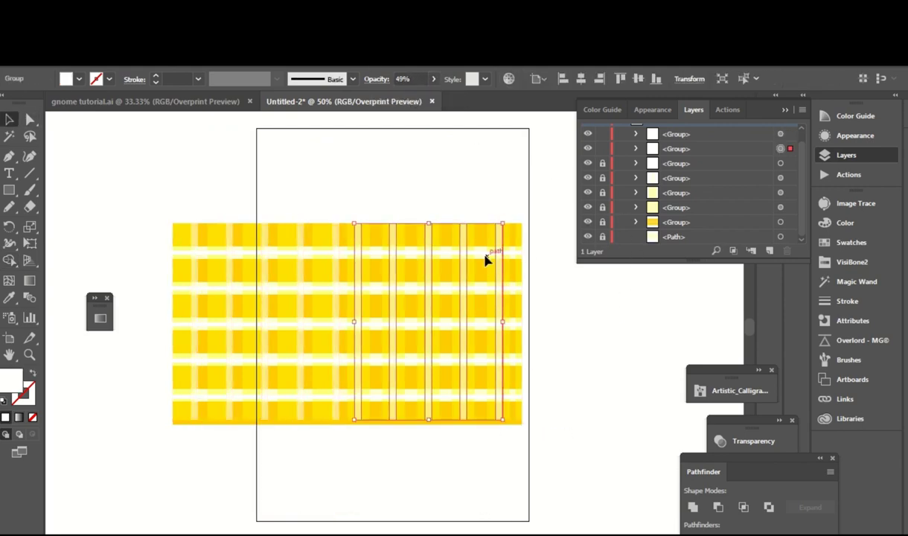
Step: Lock the vertical stripe groups, set opacity to 49%, and nudge both groups slightly left
left_click_drag(602, 134, 604, 150)
left_click_drag(497, 410, 499, 411)
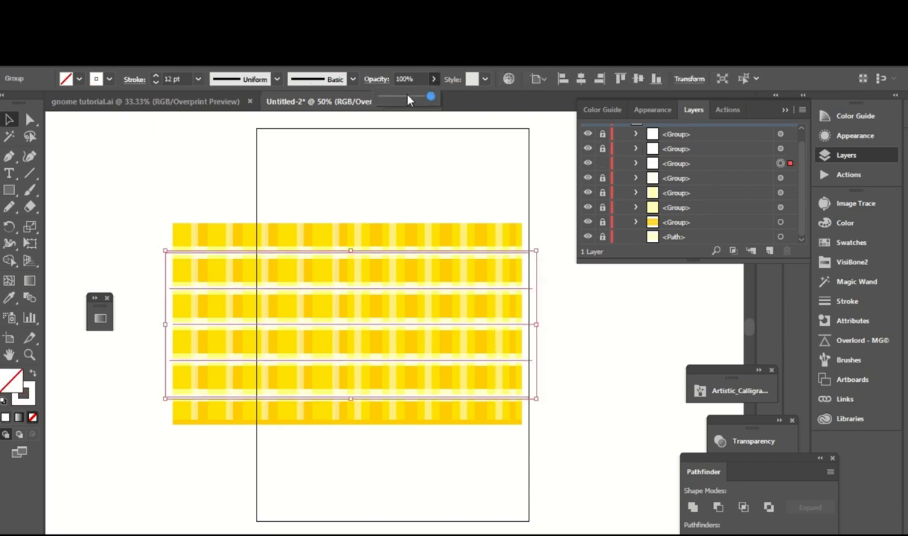
left_click(454, 273)
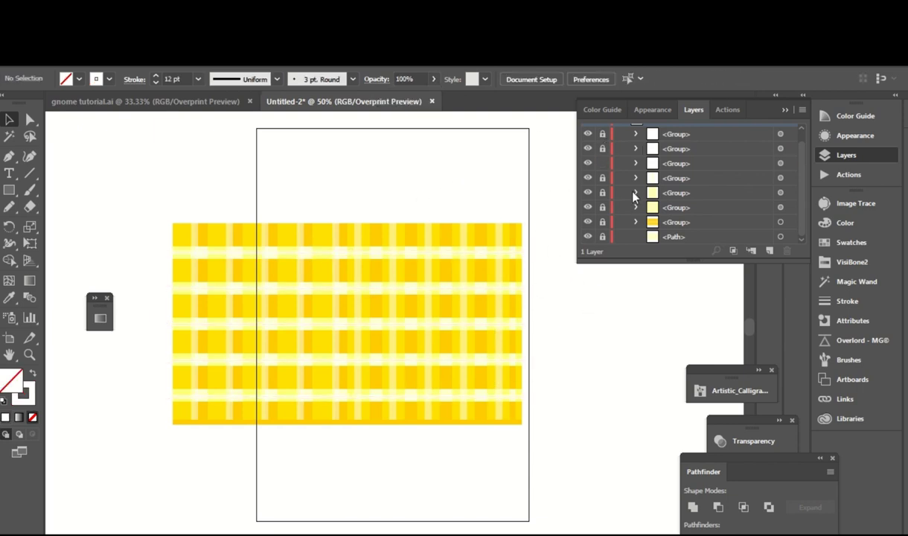
left_click(603, 153)
left_click(420, 273)
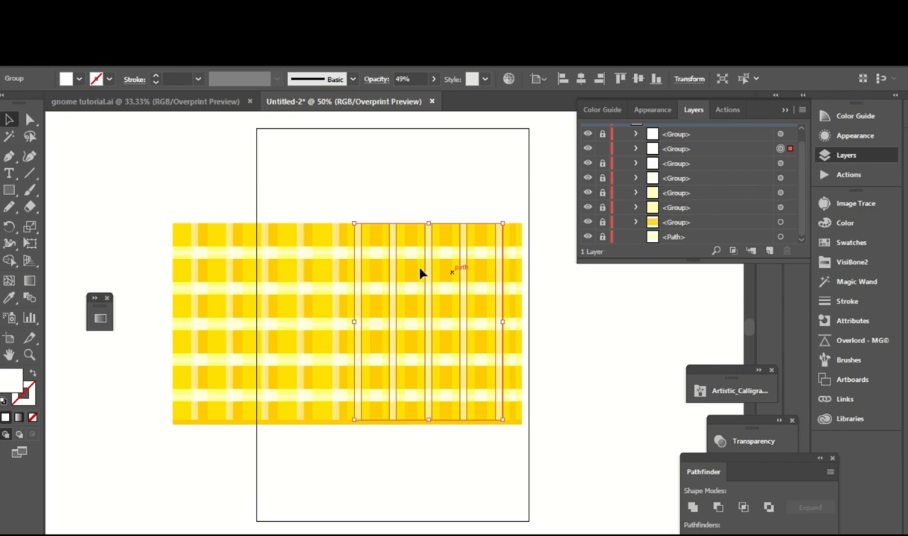
left_click(332, 291)
left_click_drag(333, 273, 328, 271)
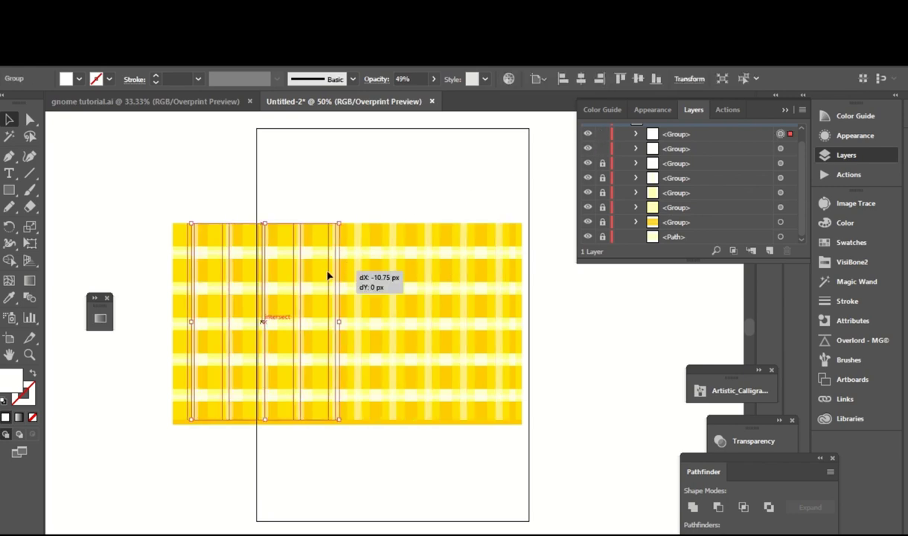
left_click(322, 432)
left_click_drag(325, 377, 320, 378)
left_click(602, 295)
scroll(603, 295, "left", 2)
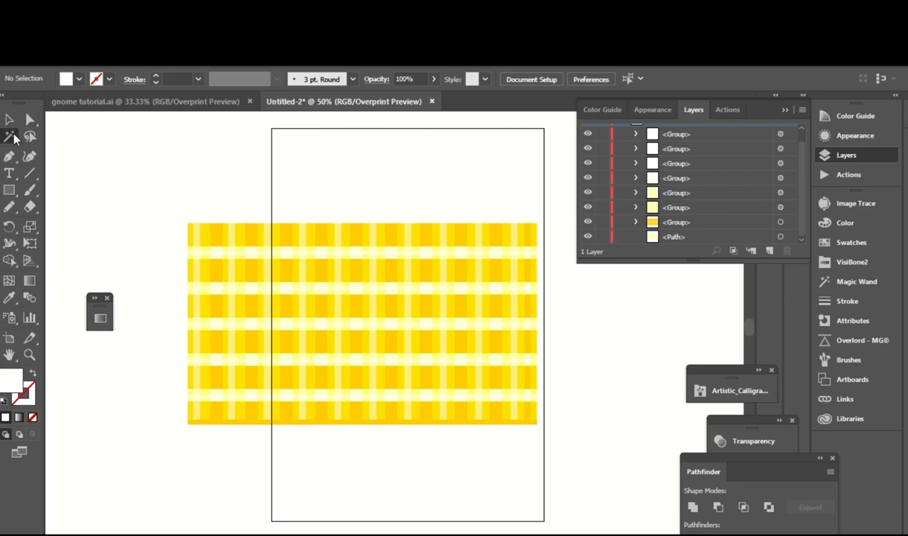
Step: Magic Wand-select one yellow shade of stripes and recolour it red from the swatches
left_click(857, 286)
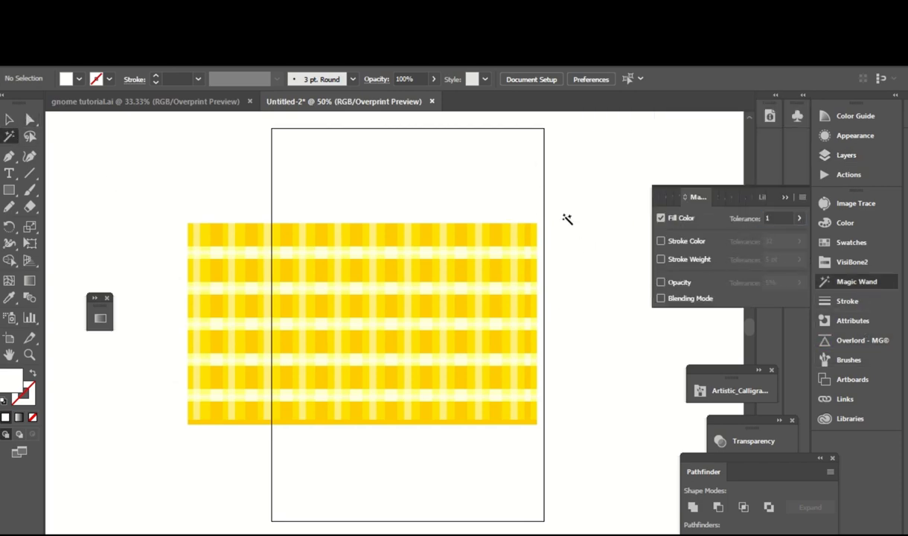
scroll(566, 219, "up", 3)
left_click(492, 284)
left_click(848, 262)
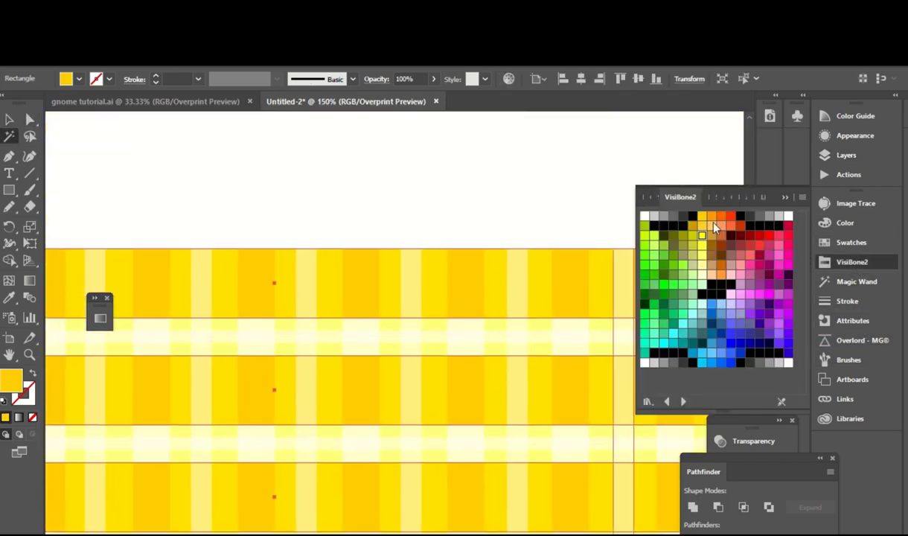
left_click(771, 238)
double_click(11, 380)
left_click(776, 223)
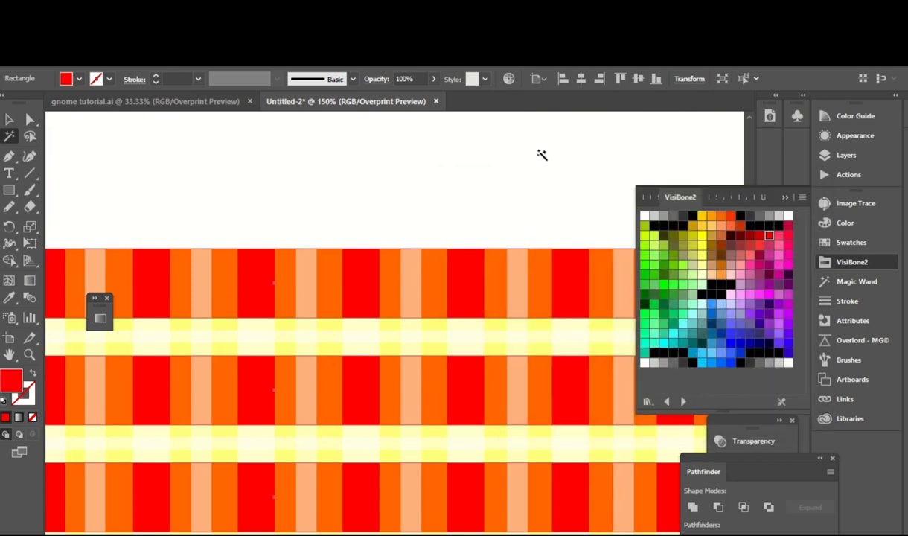
Step: Select all the orange stripes and recolour them red
left_click(541, 154)
left_click(603, 298)
left_click(759, 235)
left_click(527, 191)
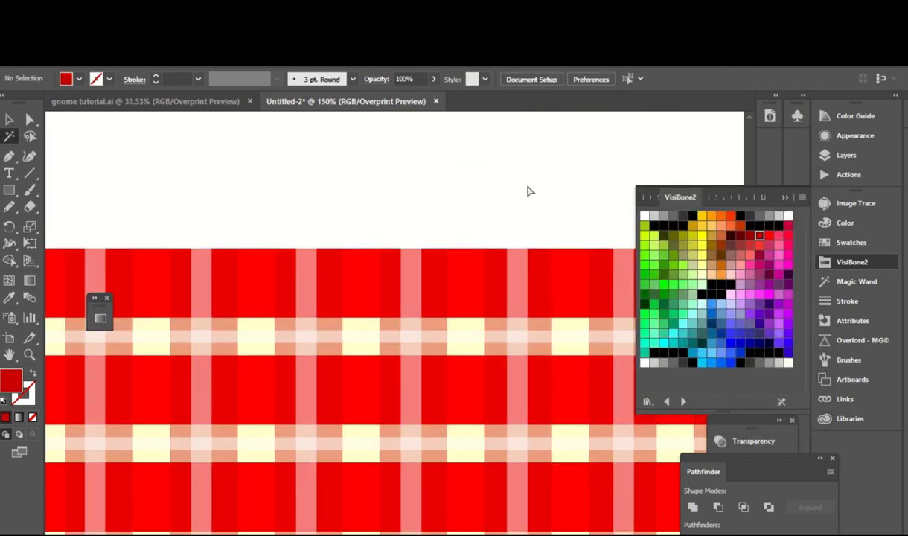
Step: Give the horizontal stripe group a dark red stroke
key("ctrl+0")
key("ctrl+1")
left_click(516, 355)
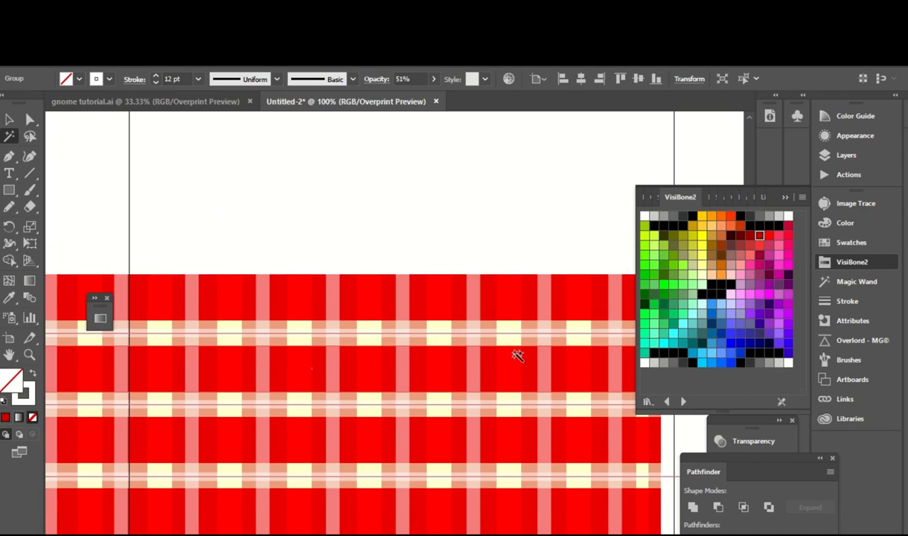
left_click(28, 394)
left_click(689, 231)
left_click(740, 235)
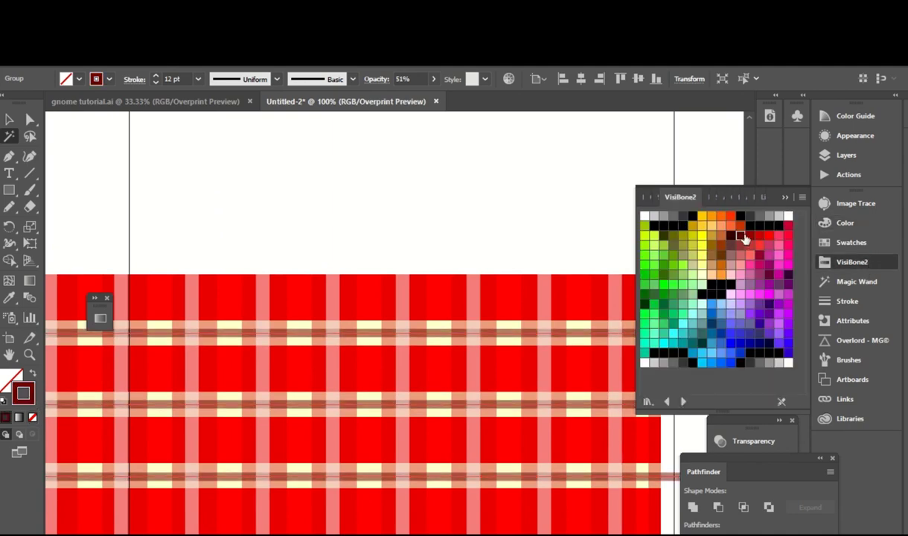
left_click(675, 186)
key("ctrl+minus")
key("ctrl+minus")
Step: Undo the dark red stroke, then give a Layers path dark red and swap fill and stroke
left_click(843, 155)
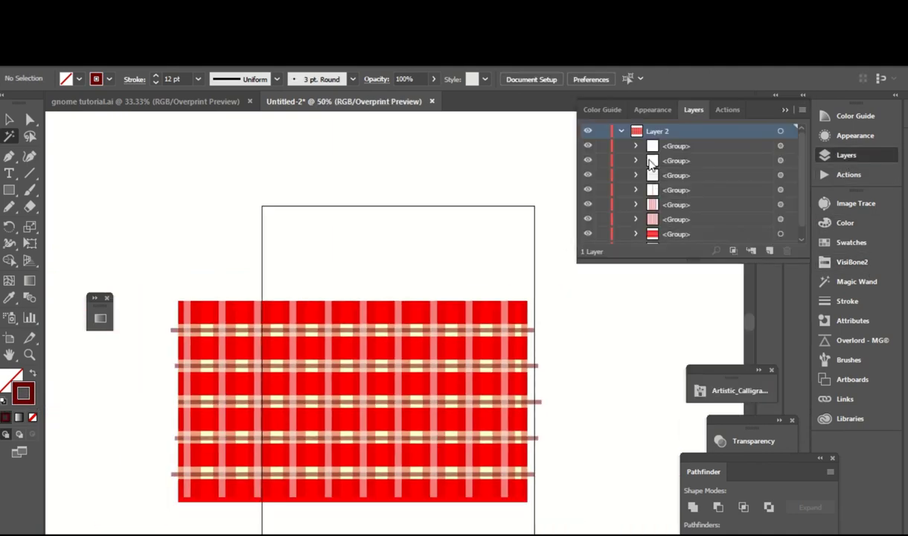
key("ctrl+z")
key("ctrl+shift+a")
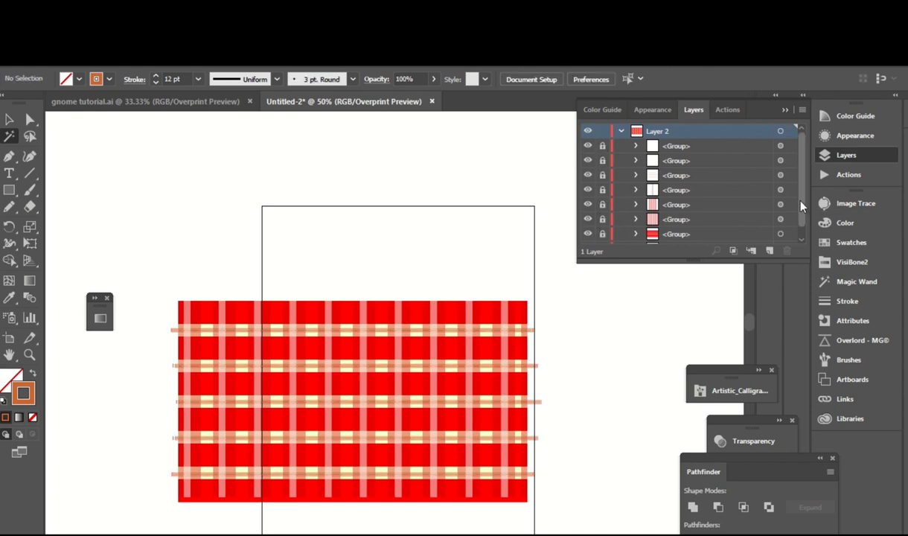
scroll(692, 193, "down", 3)
left_click(779, 232)
left_click(843, 261)
left_click(738, 236)
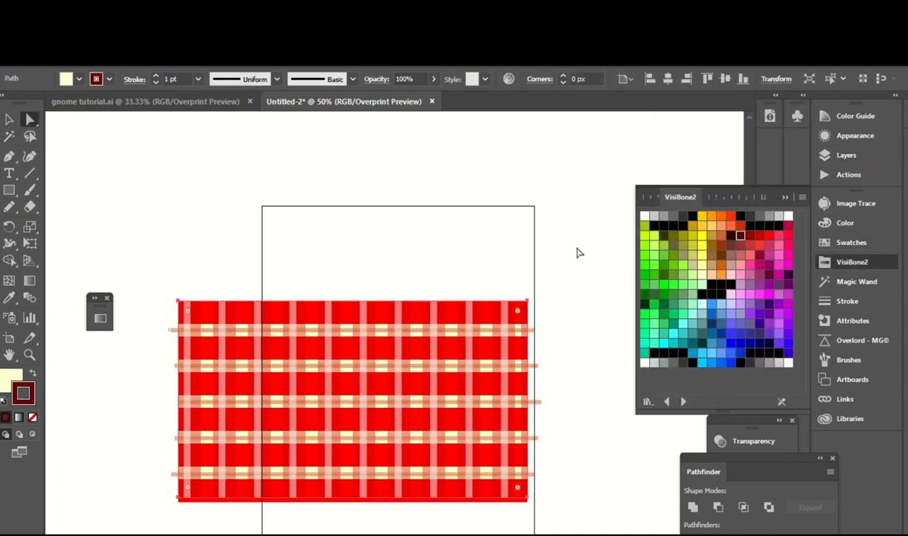
key("shift+x")
Step: Switch between Selection and Direct Selection tools and zoom in to reselect plaid parts
left_click(556, 217)
key("v")
left_click(435, 350)
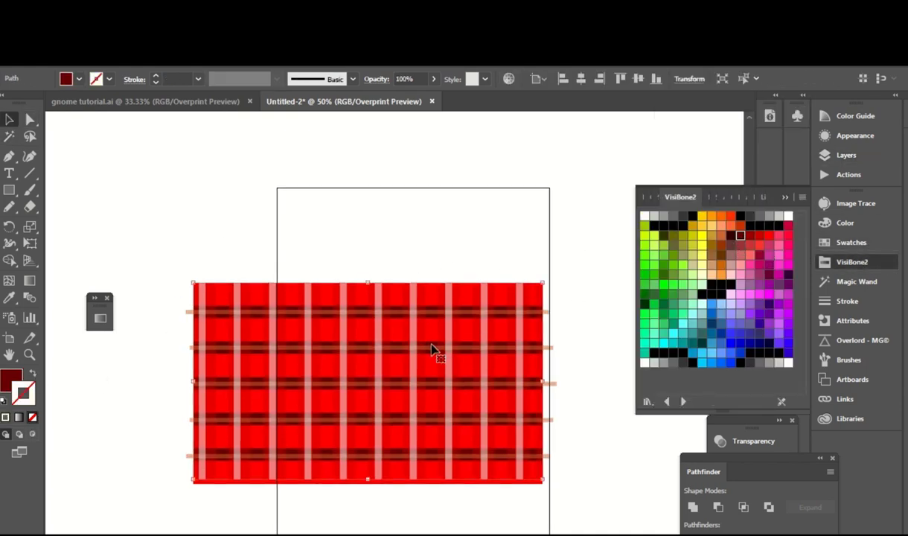
key("ctrl+shift+a")
key("a")
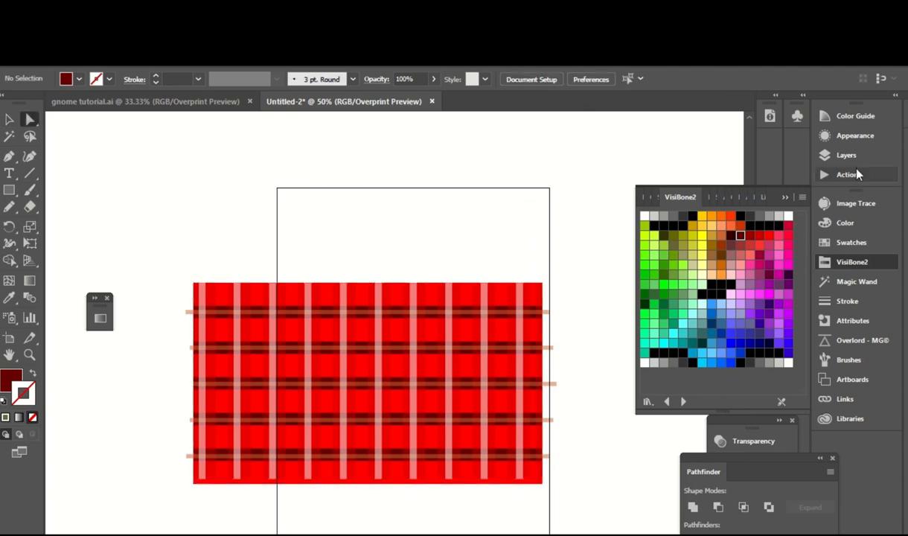
left_click(818, 157)
key("ctrl+plus")
key("ctrl+plus")
left_click_drag(547, 375, 485, 354)
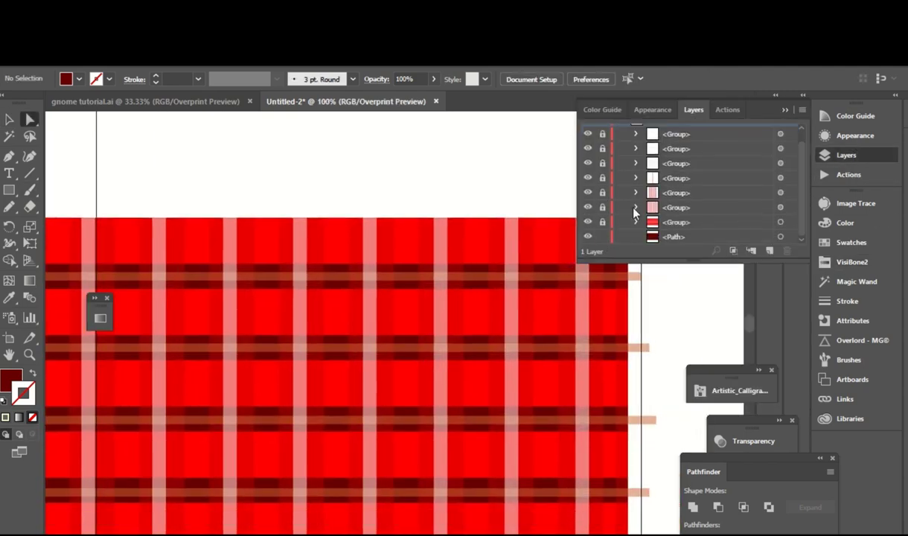
scroll(698, 208, "down", 1)
key("v")
Step: Try a darkening blend mode on the red base rectangle, undo it, and lower its opacity slightly
left_click(553, 320)
left_click(376, 78)
left_click(259, 100)
left_click(264, 148)
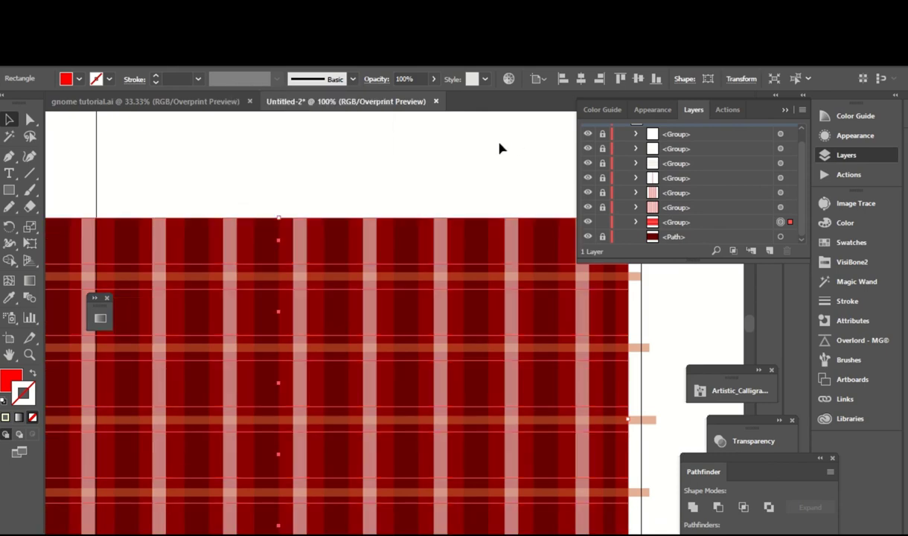
left_click(517, 162)
key("ctrl+minus")
key("ctrl+minus")
key("ctrl+z")
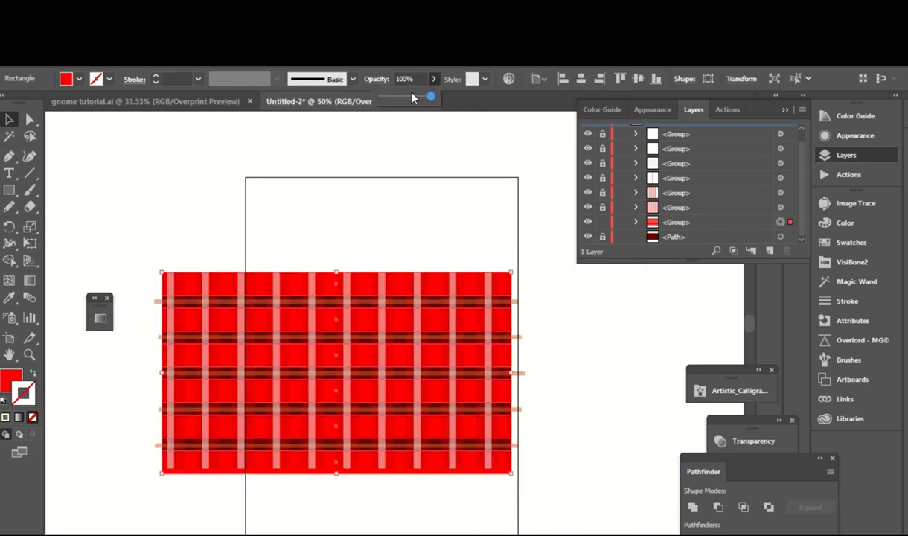
left_click_drag(430, 97, 428, 97)
Step: Fill the base rectangle with a deeper red from the VisiBone2 swatches
left_click(845, 222)
left_click(852, 261)
left_click(739, 235)
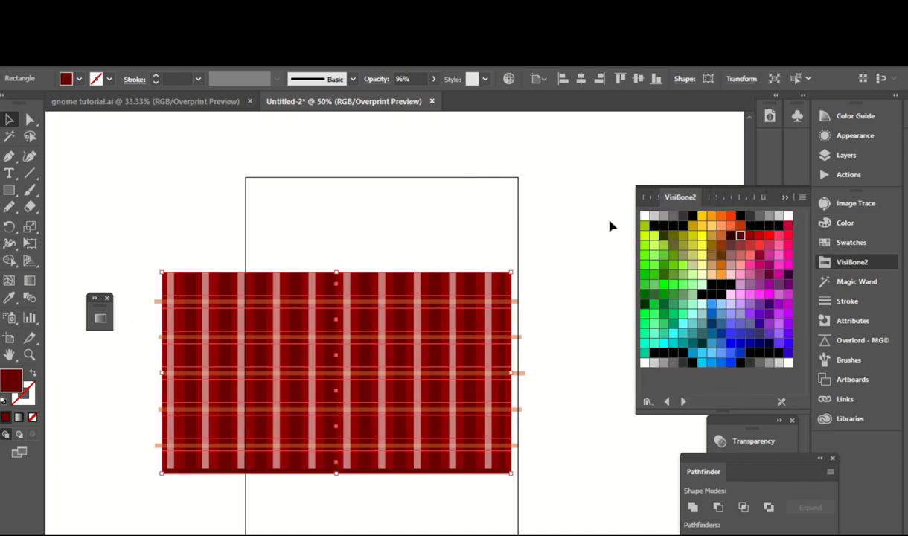
left_click(749, 235)
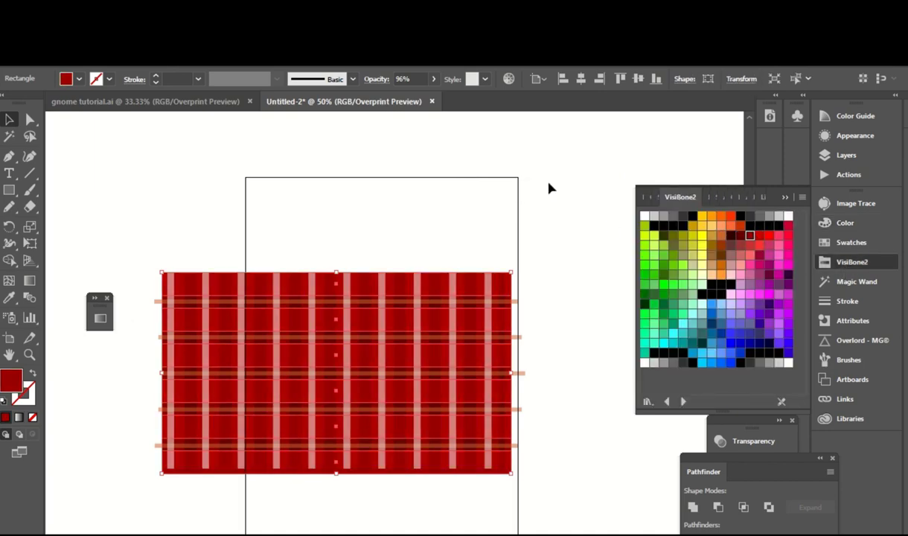
Step: Select the plaid's vertical stripe group from the Layers list
left_click(548, 189)
left_click(846, 154)
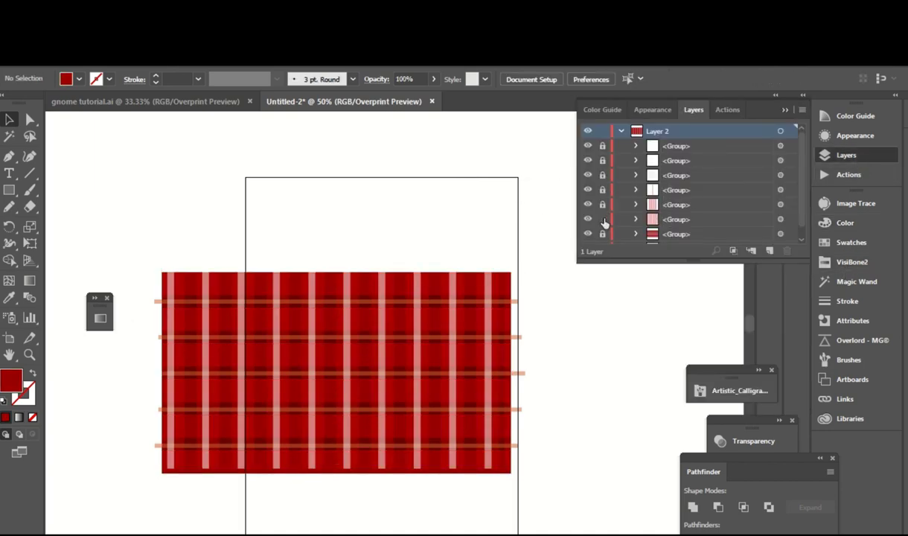
left_click(309, 457)
left_click(850, 242)
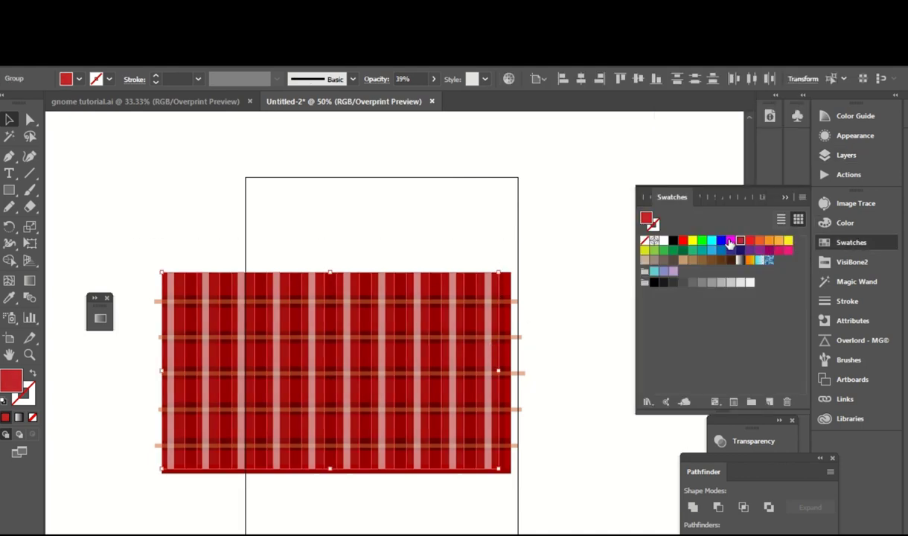
Step: Raise the stripe group's opacity and try a Multiply blend mode, then undo it
left_click_drag(435, 83, 476, 121)
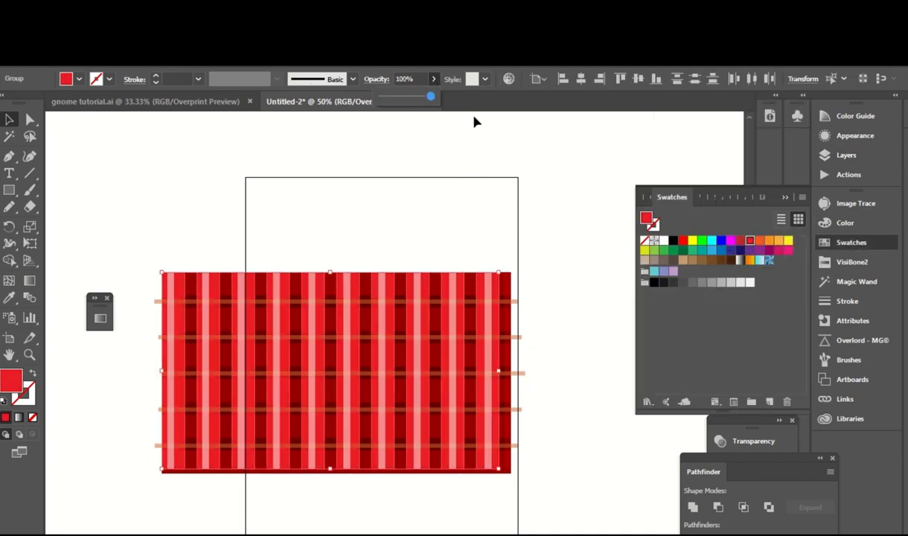
left_click(376, 78)
left_click(257, 99)
left_click(274, 144)
left_click(539, 206)
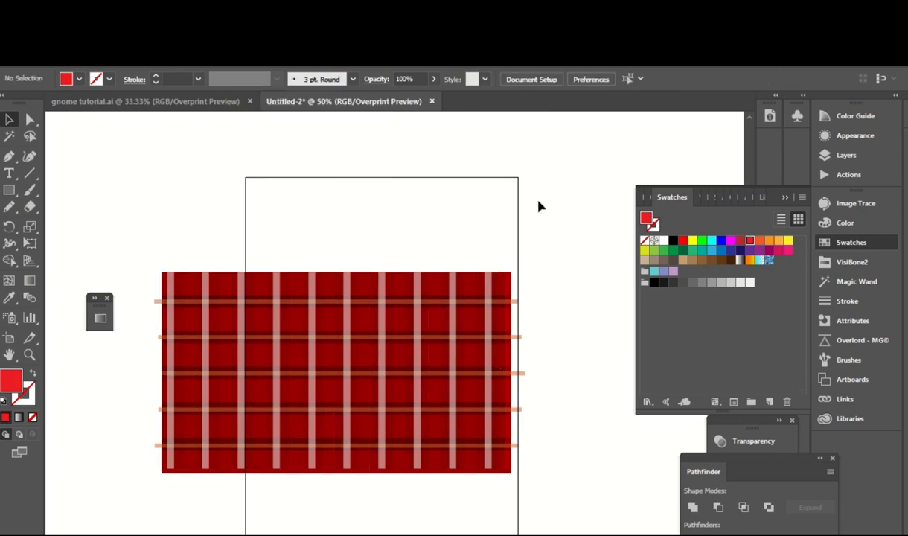
key("ctrl+z")
key("ctrl+z")
Step: Try a yellow fill on the stripe group, then undo back to red
left_click(788, 239)
left_click(372, 79)
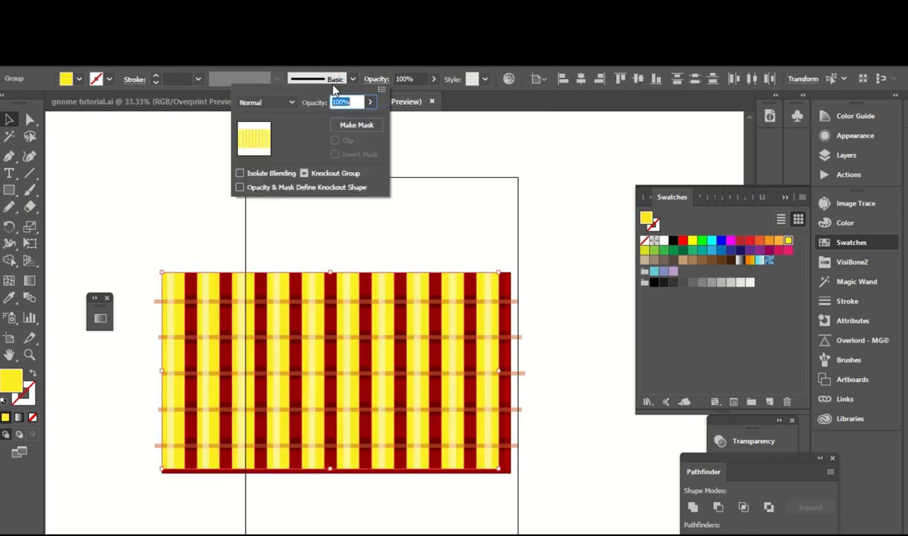
left_click(268, 102)
left_click(274, 144)
key("Escape")
key("ctrl+z")
Step: Give the stripe group a deeper VisiBone2 red at 71% opacity
left_click(749, 239)
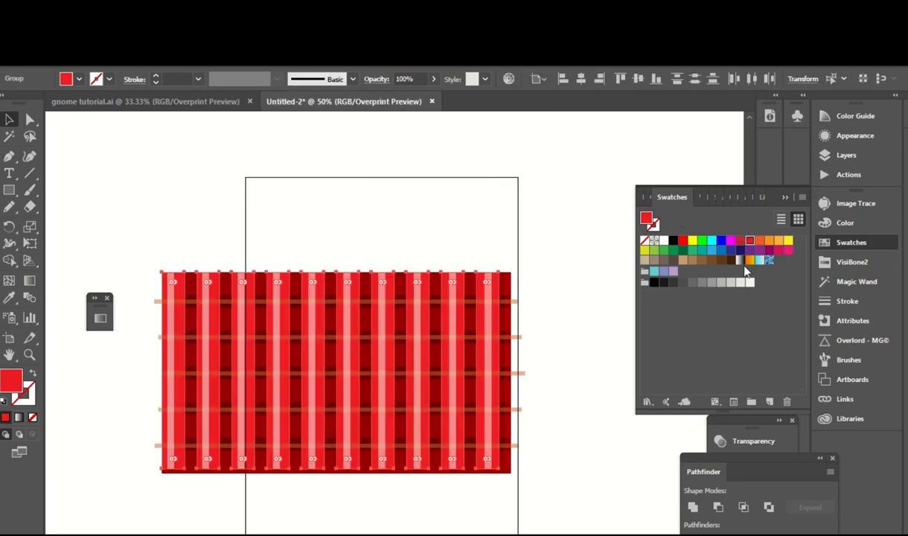
left_click(852, 262)
left_click(758, 235)
left_click(376, 79)
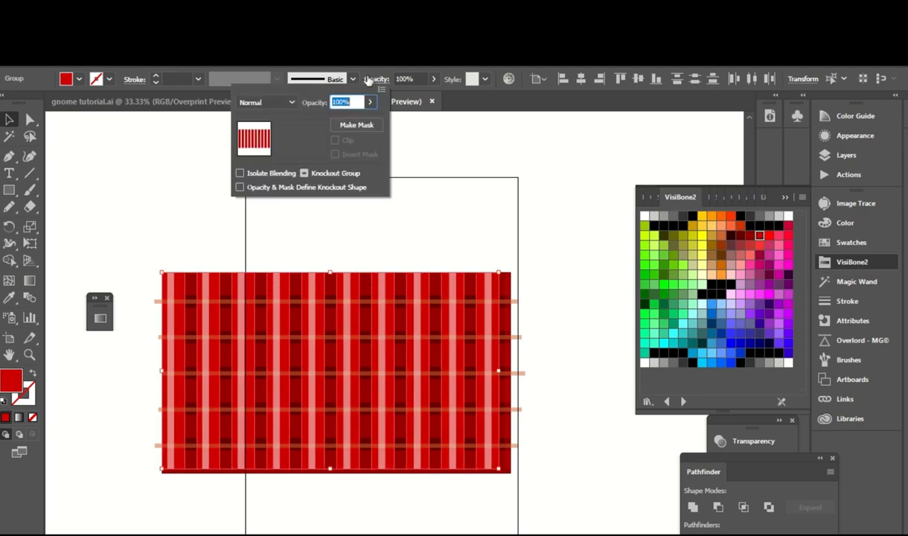
key("Escape")
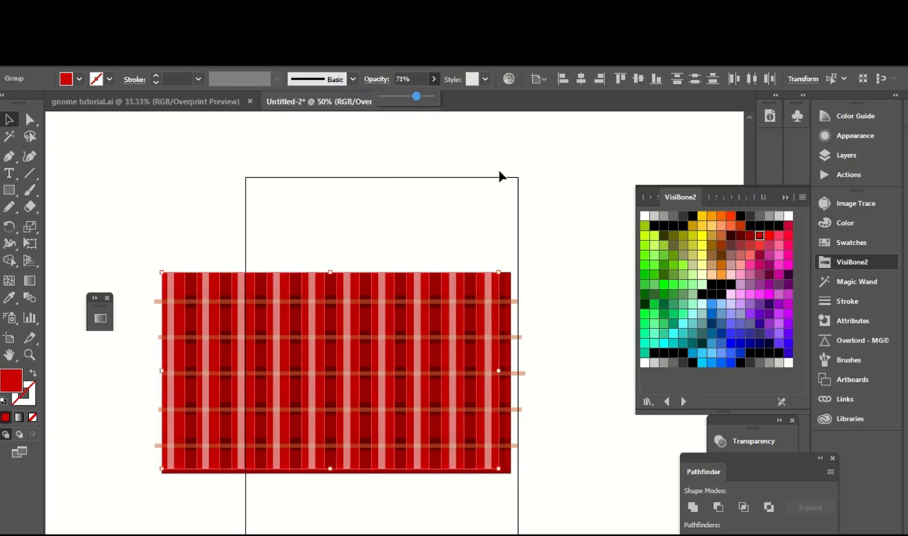
Step: Select and inspect the narrow group at the plaid's right edge
left_click(500, 176)
left_click(846, 155)
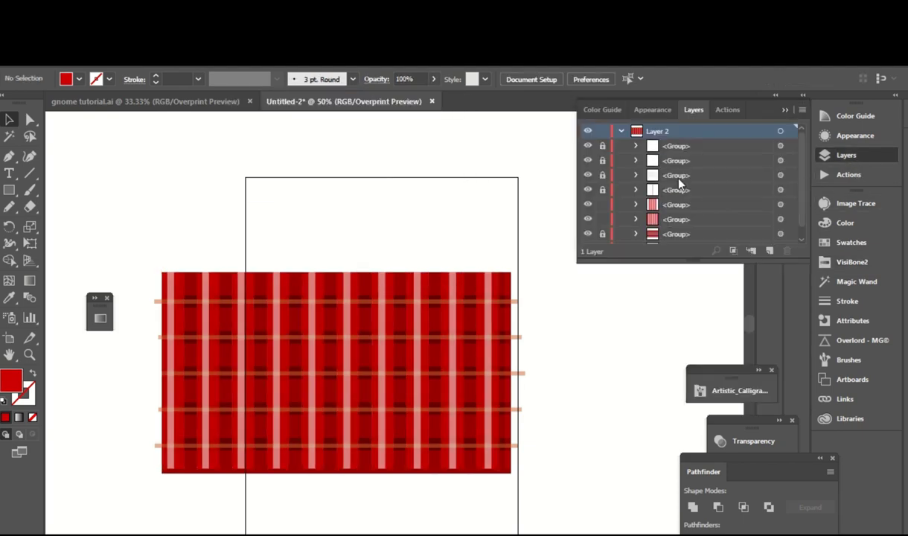
left_click(517, 320)
key("a")
left_click(576, 318)
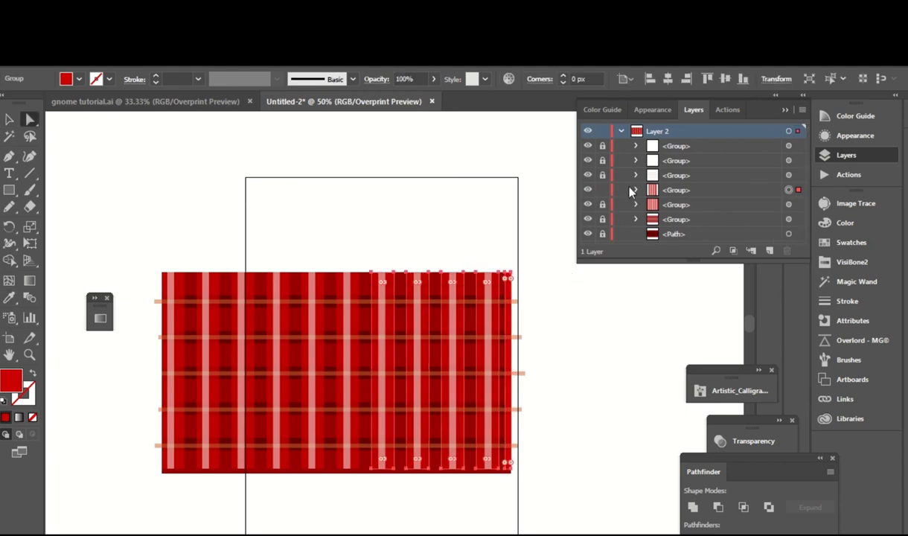
Step: Set the horizontal line group's stroke to yellow and raise its opacity
left_click(517, 302)
key("x")
key("F6")
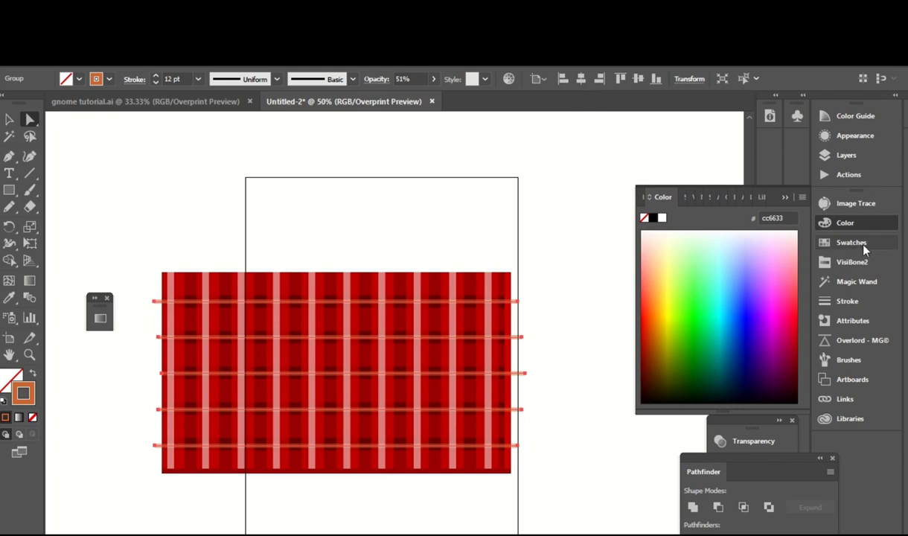
left_click(850, 242)
left_click(787, 242)
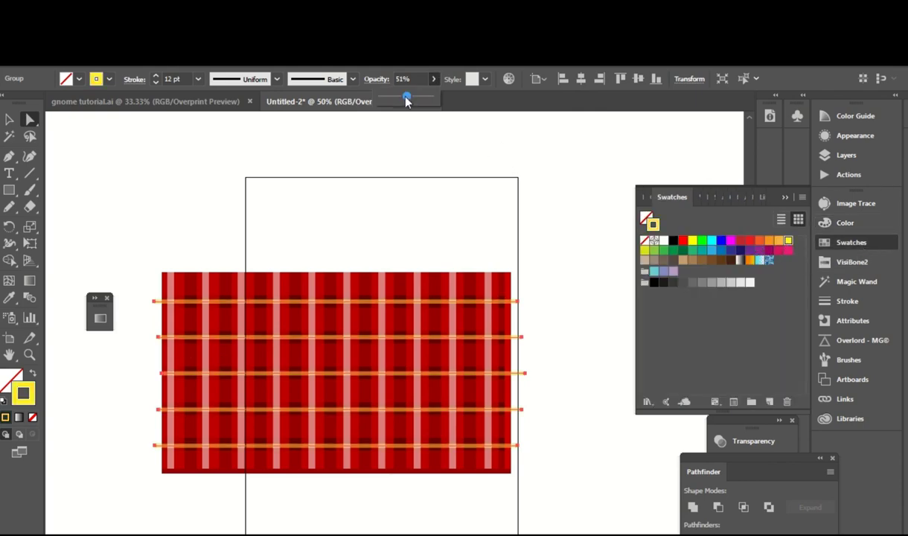
left_click_drag(406, 98, 449, 121)
left_click(390, 172)
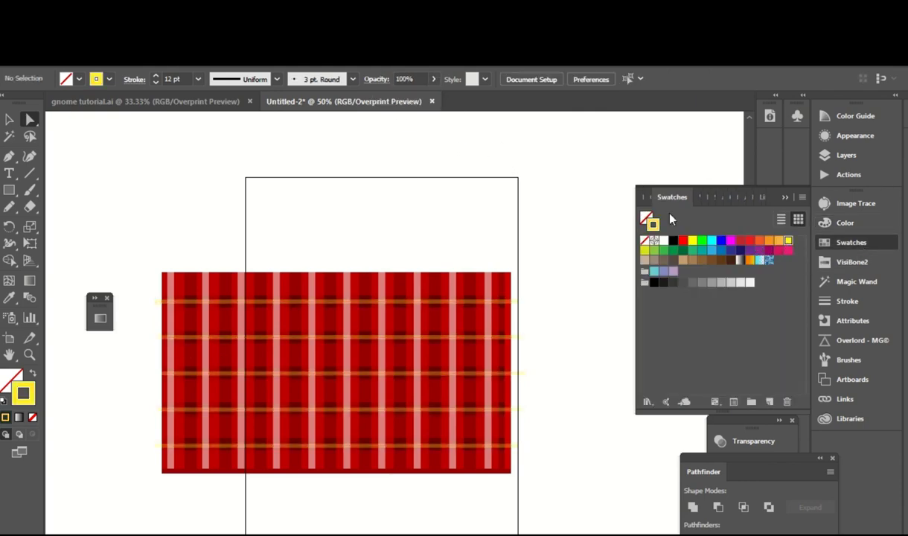
Step: Select the right-hand white vertical stripe group and recolour its fill from VisiBone2
left_click(841, 175)
left_click(841, 155)
left_click(485, 188)
left_click(11, 378)
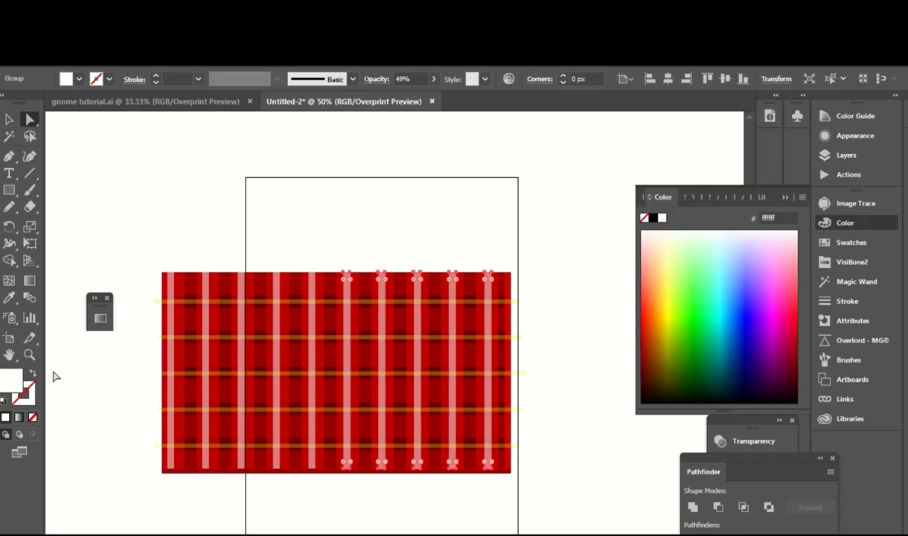
left_click(852, 262)
Step: Fill the left white stripe group with red at 100% opacity
left_click(487, 143)
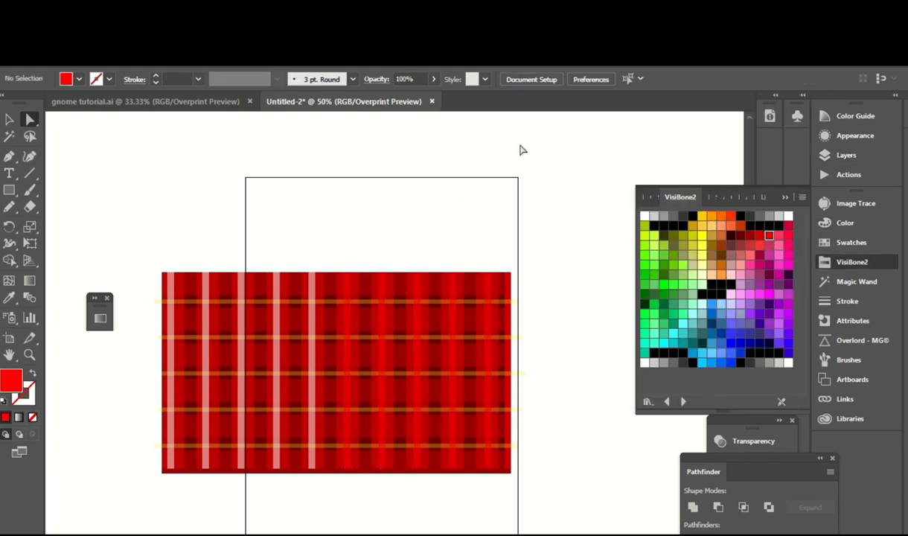
key("v")
left_click(845, 154)
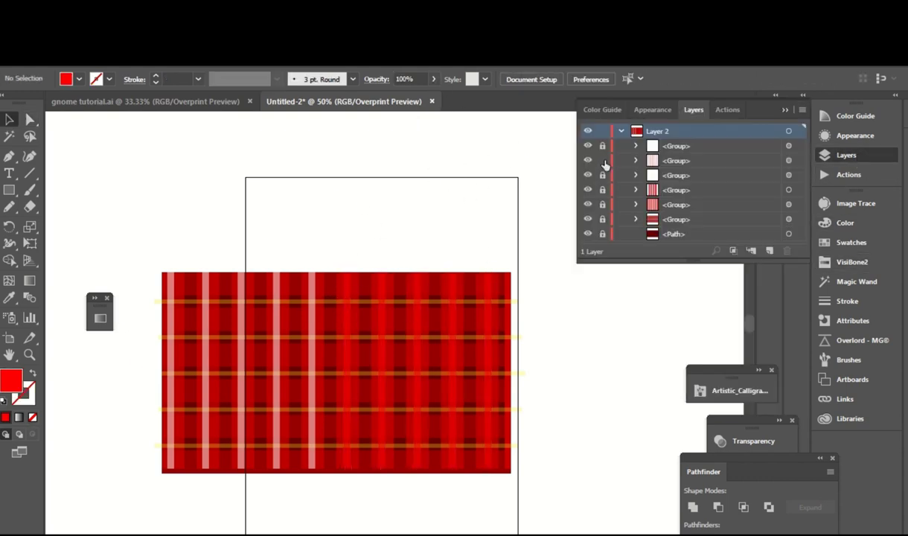
key("ctrl+z")
key("i")
left_click(425, 280)
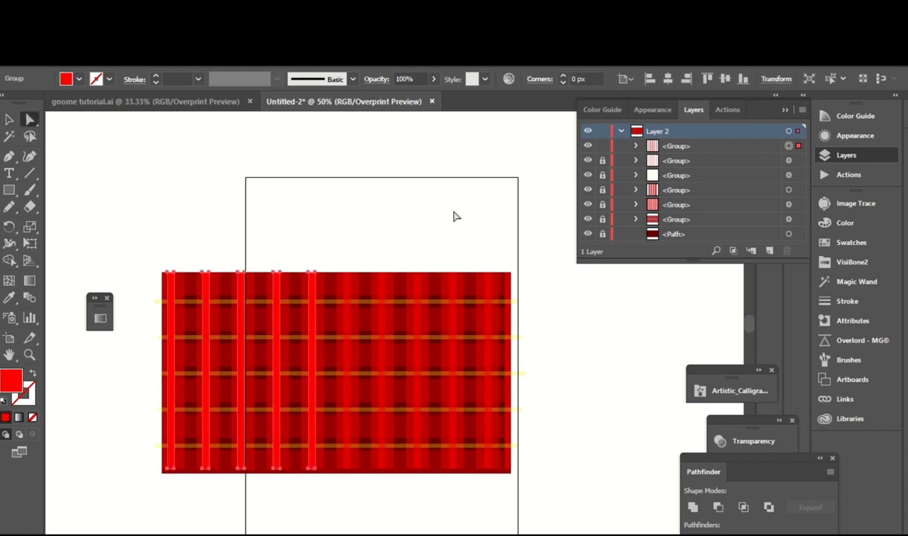
key("v")
left_click(433, 188)
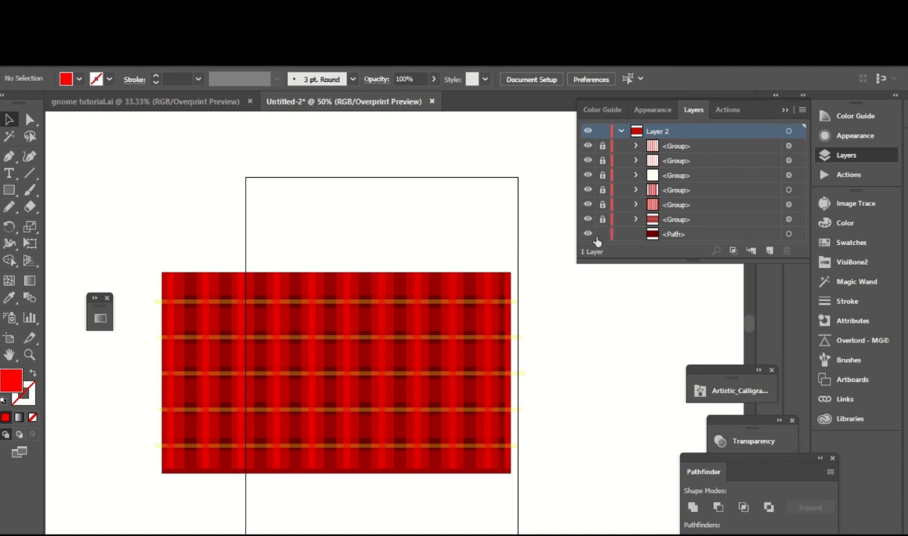
Step: Direct-select the background path and fill it bright red
key("a")
left_click(845, 261)
left_click(769, 238)
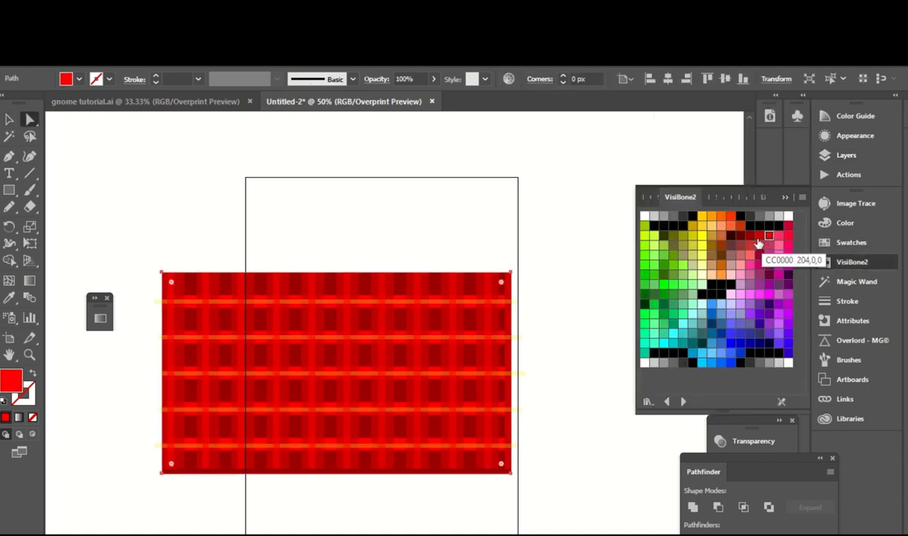
Step: Try dark red, brown, orange, gold and crimson fills on the crossings, returning to bright red
left_click(749, 237)
left_click(739, 237)
left_click(735, 236)
left_click(731, 237)
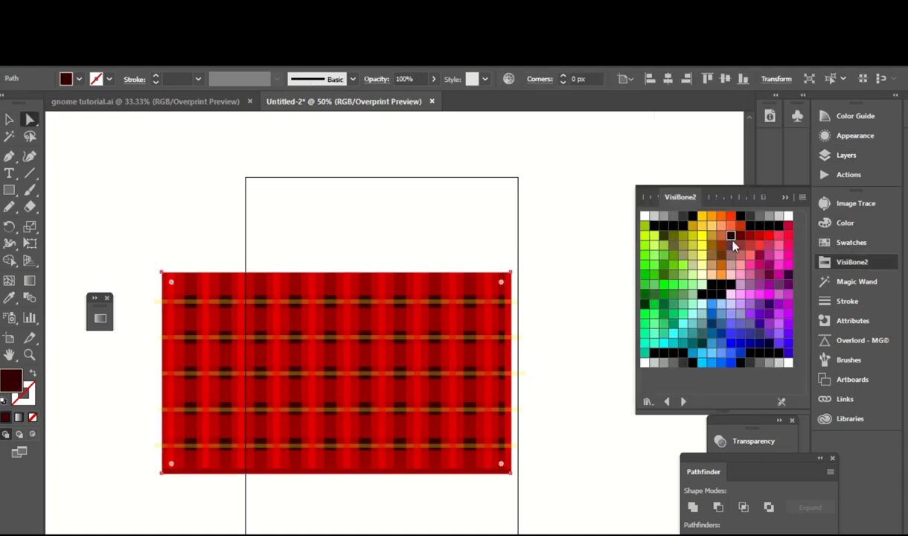
left_click(711, 226)
left_click(692, 226)
left_click(778, 236)
left_click(788, 237)
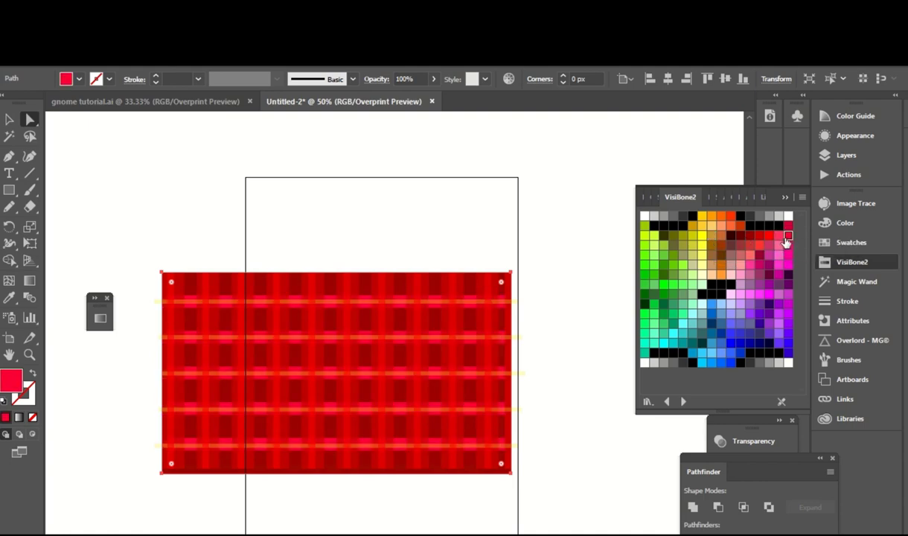
Step: Try maroon, purple and light blue at 49% opacity, then fill the crossings dark red
left_click(739, 237)
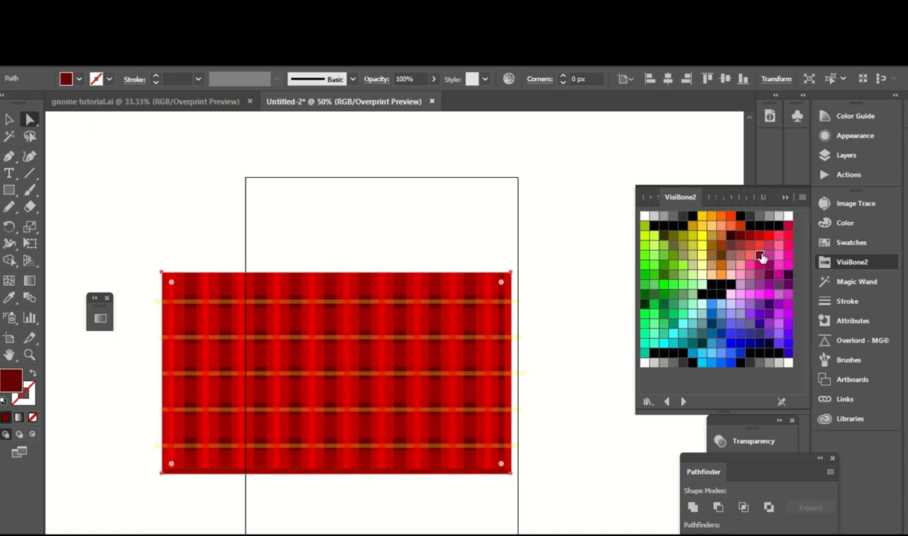
left_click(759, 305)
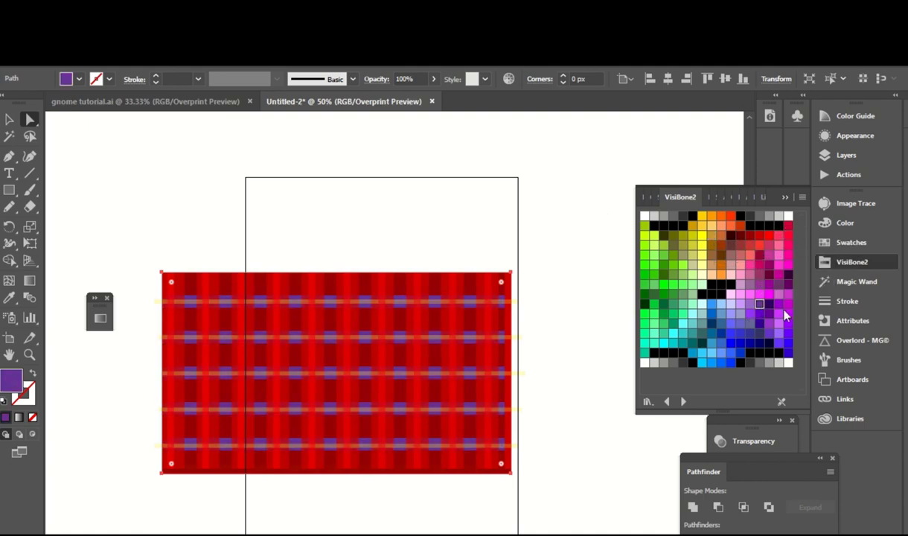
left_click(711, 305)
left_click(408, 96)
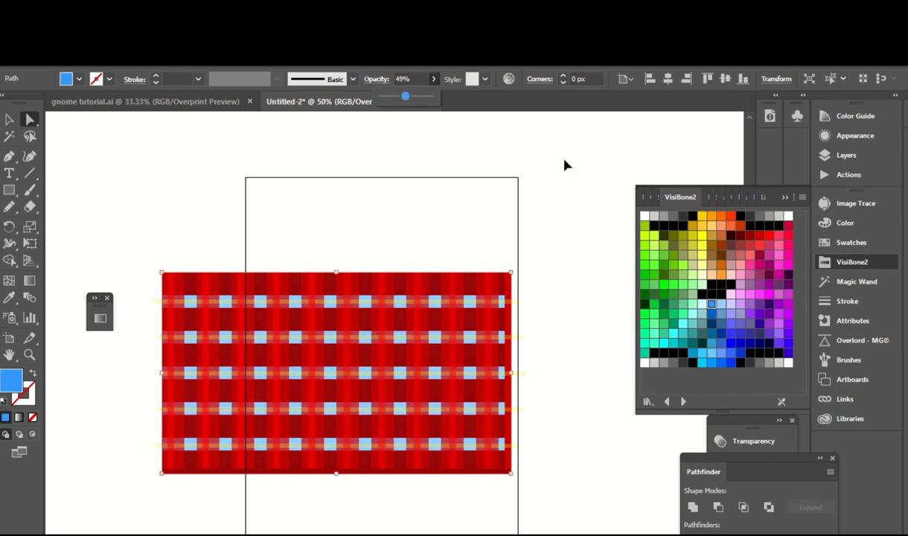
left_click_drag(409, 96, 432, 97)
left_click(740, 235)
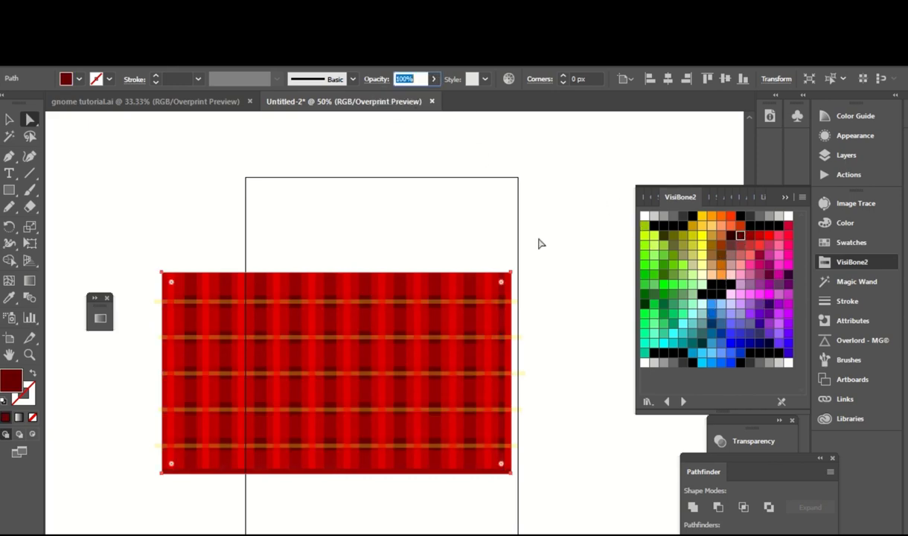
Step: Colour the crossing squares a semi-transparent orange, then red-orange
key("v")
left_click(846, 156)
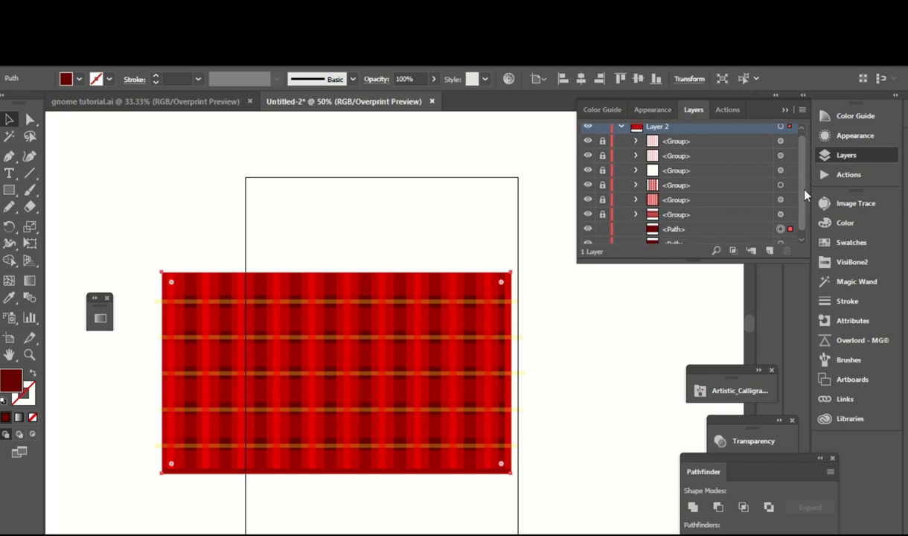
scroll(604, 223, "down", 2)
left_click(851, 262)
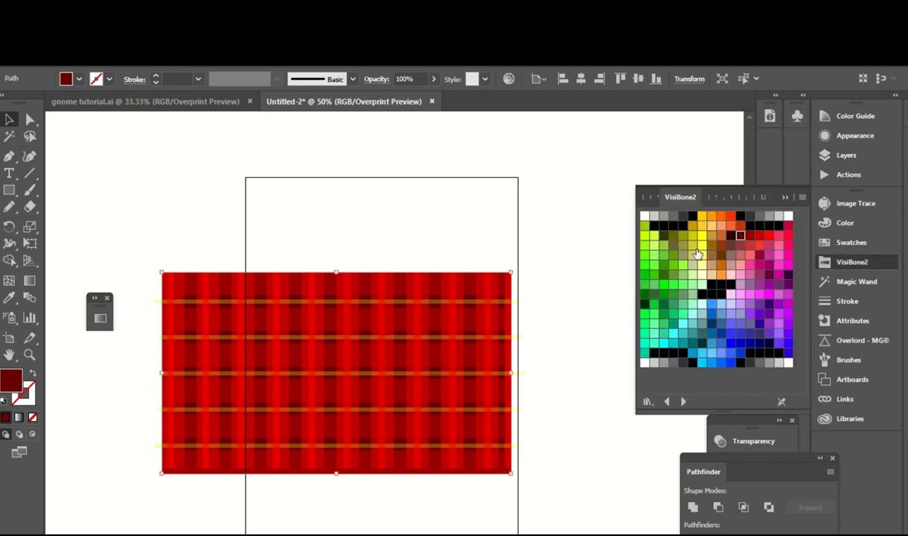
left_click(720, 274)
mouse_move(428, 91)
left_mouse_down()
mouse_move(401, 103)
mouse_move(452, 98)
mouse_move(359, 112)
left_mouse_up()
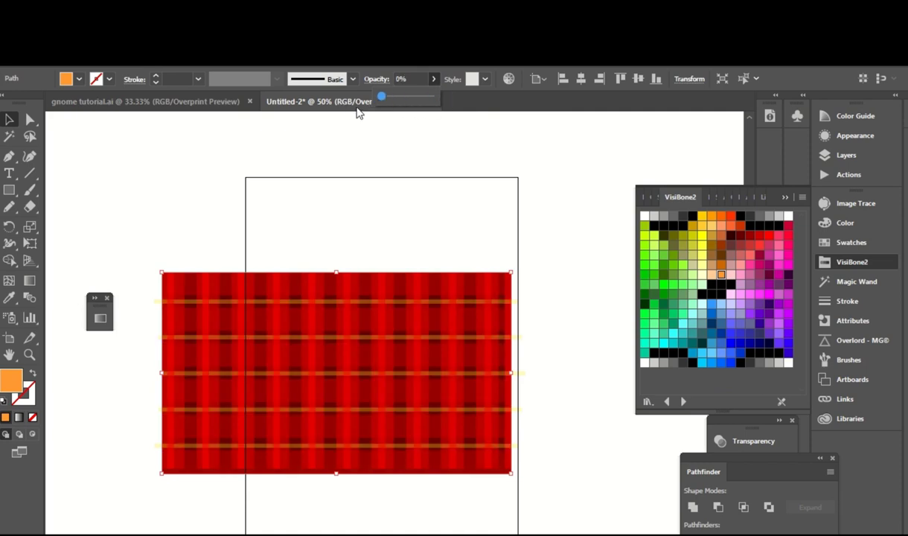
left_click(729, 226)
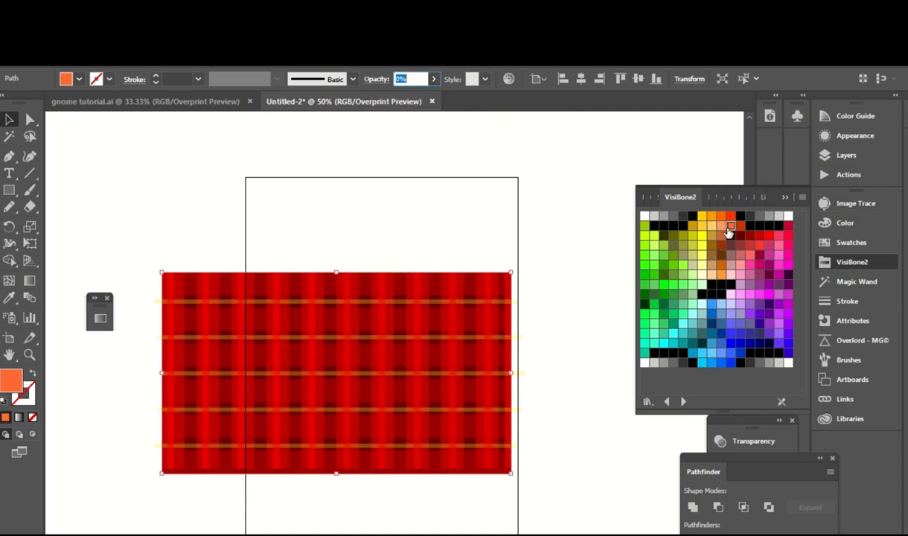
left_click(543, 169)
Step: Restore the crossings to full opacity and try light yellow, blue and maroon fills
key("a")
left_click(461, 322)
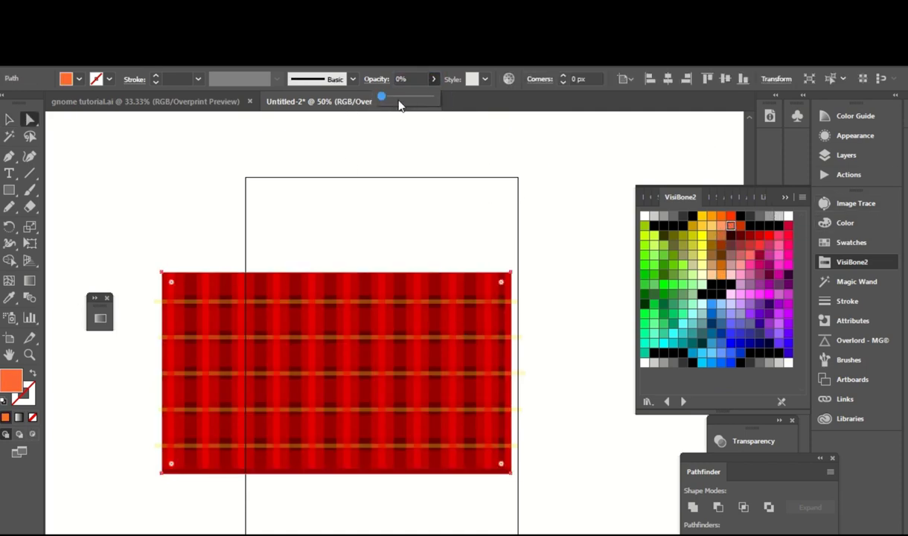
left_click_drag(399, 101, 469, 111)
left_click(703, 264)
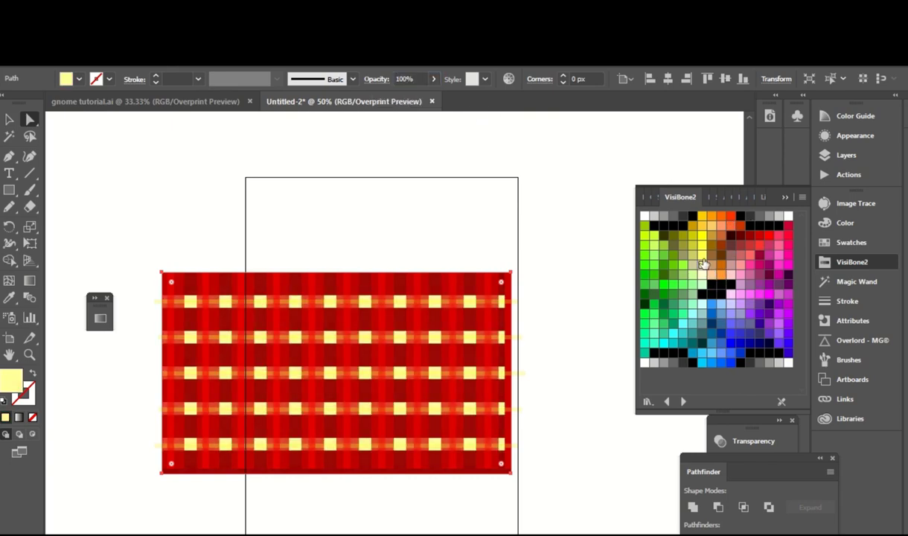
left_click(715, 306)
left_click(730, 246)
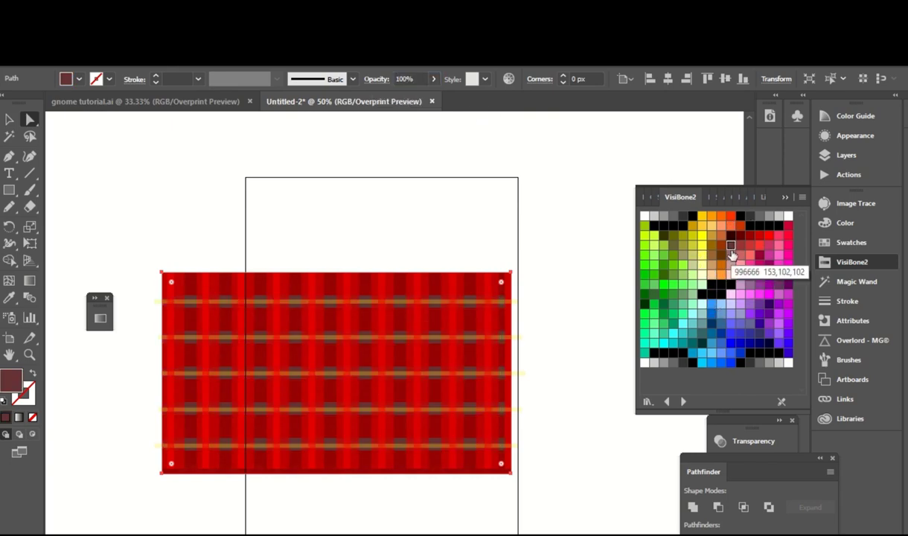
Step: Settle the crossing squares on dark green after trying a lighter green
left_click(645, 305)
left_click(665, 310)
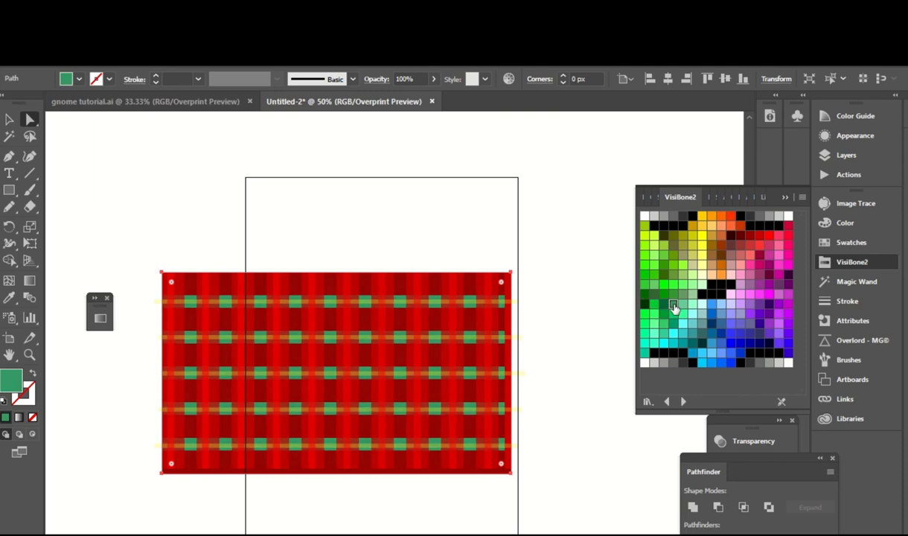
key("ctrl+z")
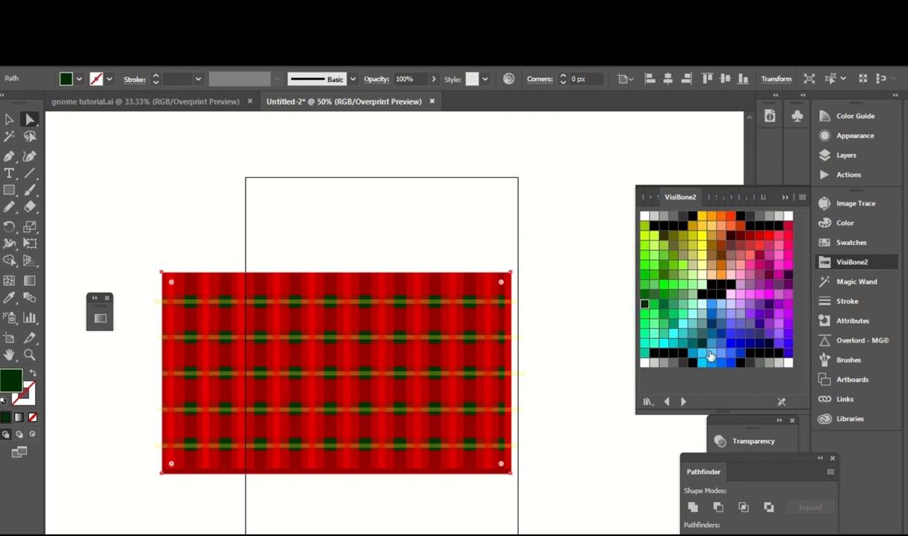
left_click(567, 224)
left_click(846, 154)
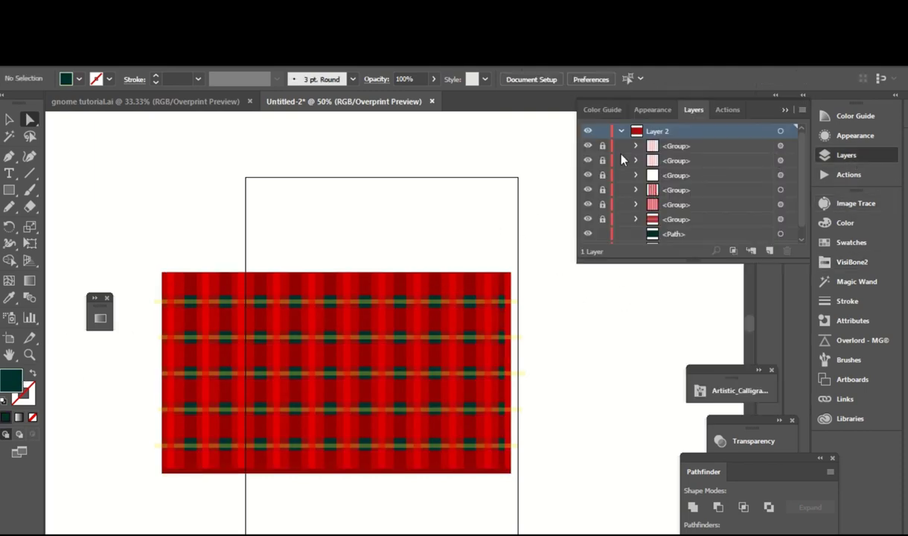
left_click(603, 219)
left_click(851, 242)
left_click(644, 250)
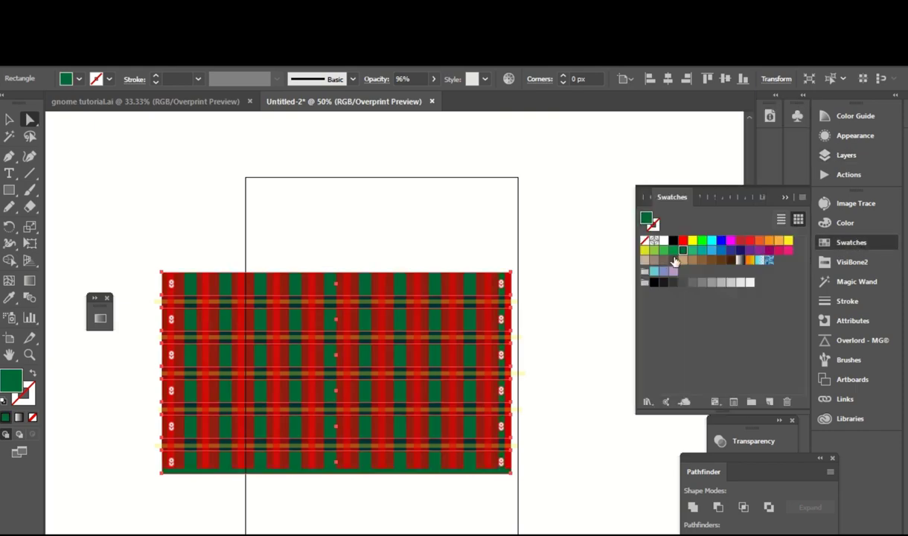
left_click(682, 240)
left_click(672, 252)
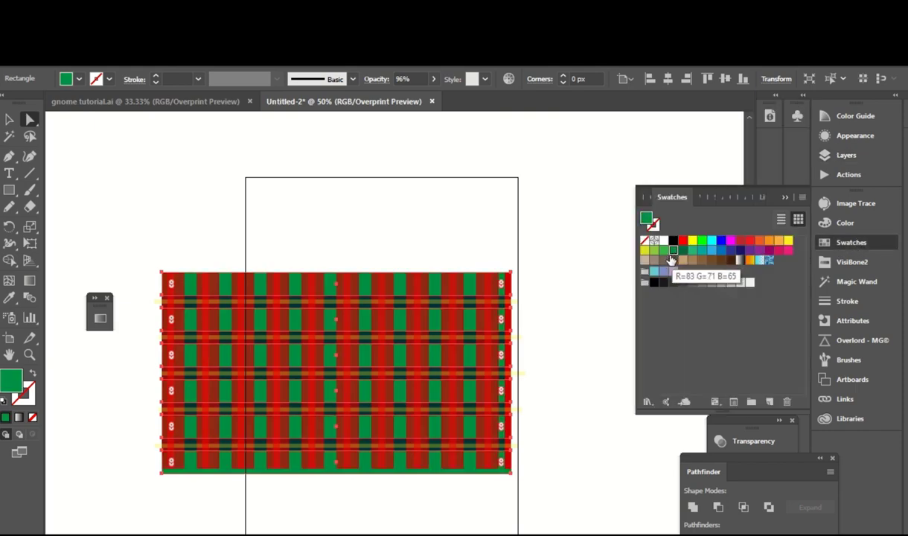
key("ctrl+z")
key("ctrl+z")
key("ctrl+z")
key("ctrl+z")
key("ctrl+shift+z")
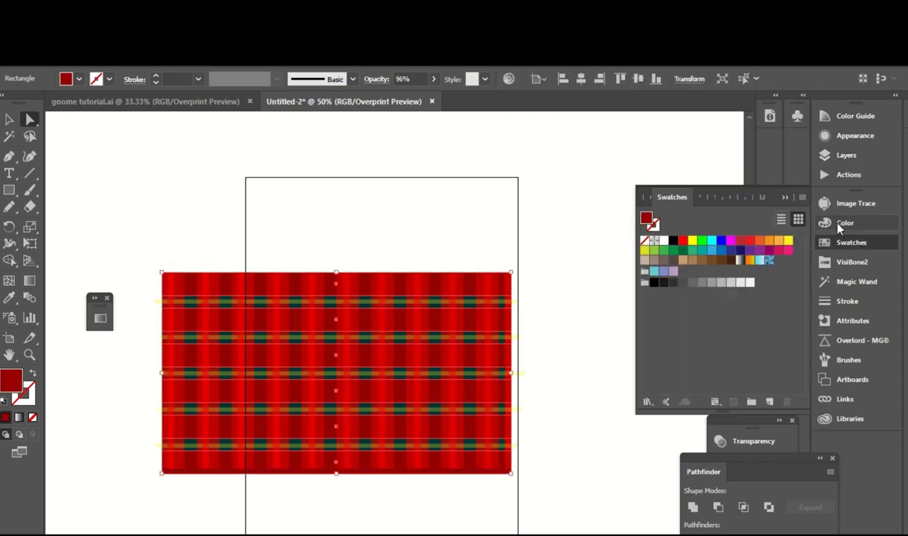
left_click(850, 242)
left_click(850, 242)
left_click(576, 260)
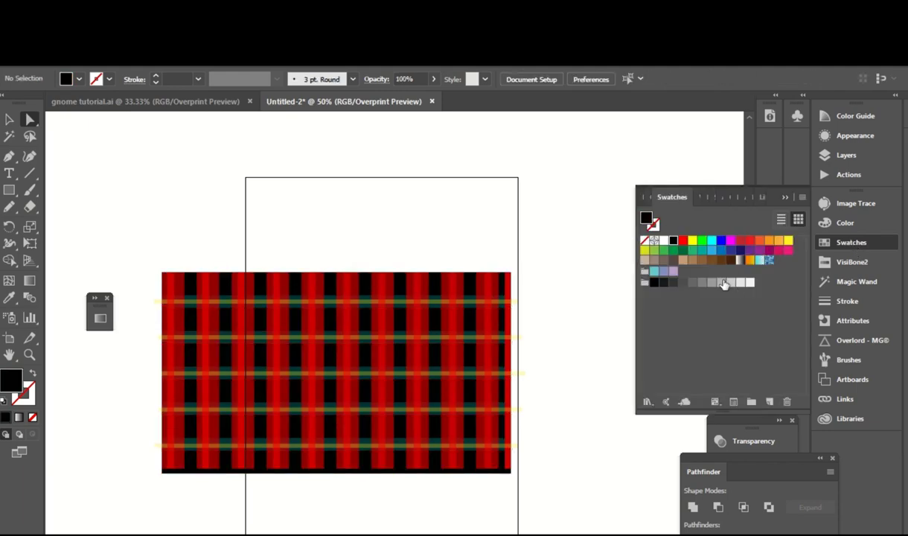
key("ctrl+z")
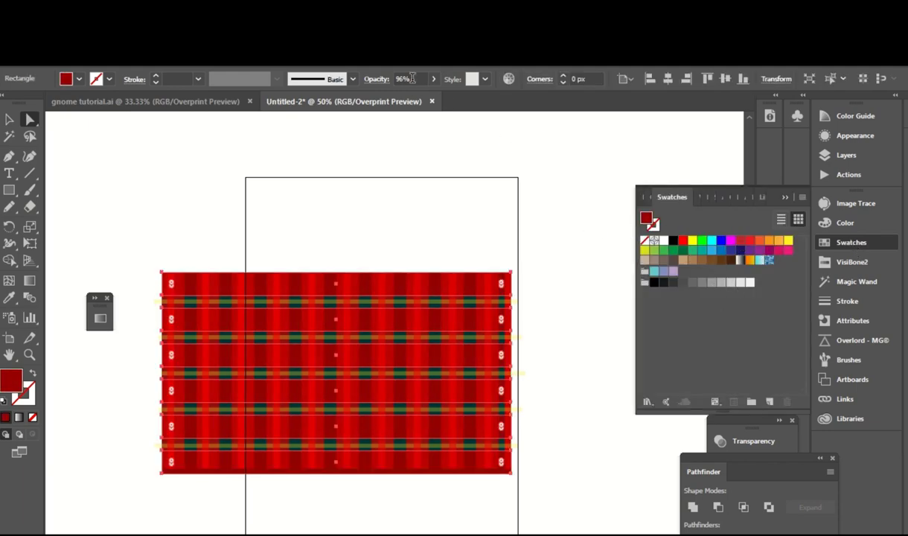
left_click(433, 78)
left_click(376, 79)
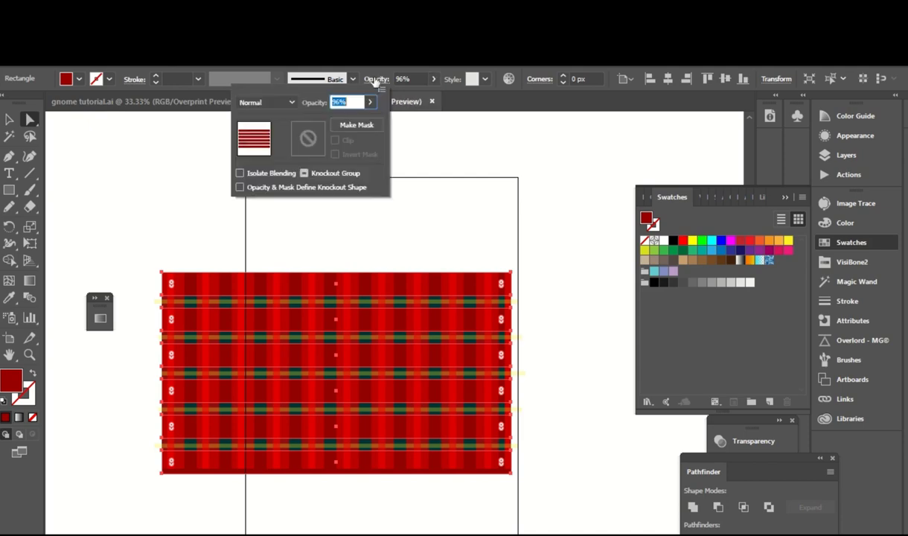
left_click(267, 101)
left_click(256, 149)
left_click(495, 187)
key("ctrl+z")
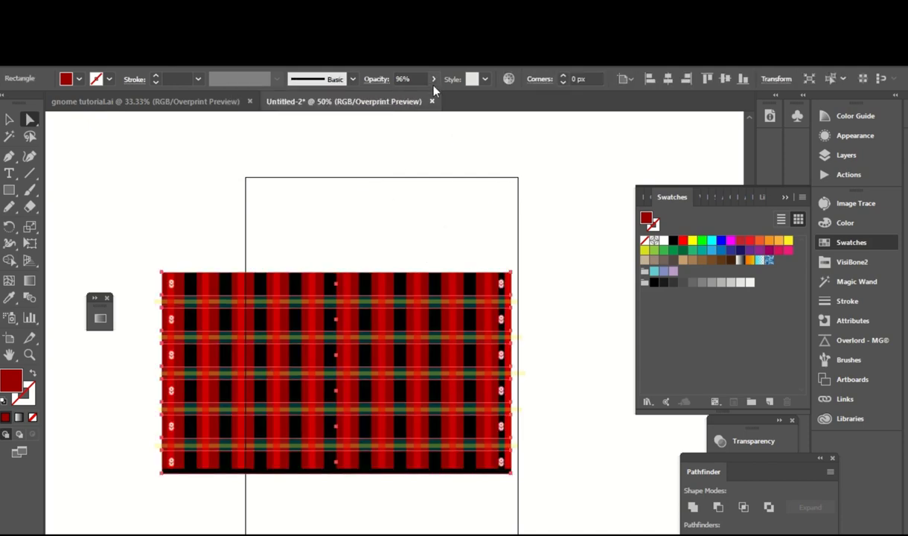
left_click(433, 79)
left_click_drag(431, 96, 379, 102)
left_click(597, 266)
key("ctrl+z")
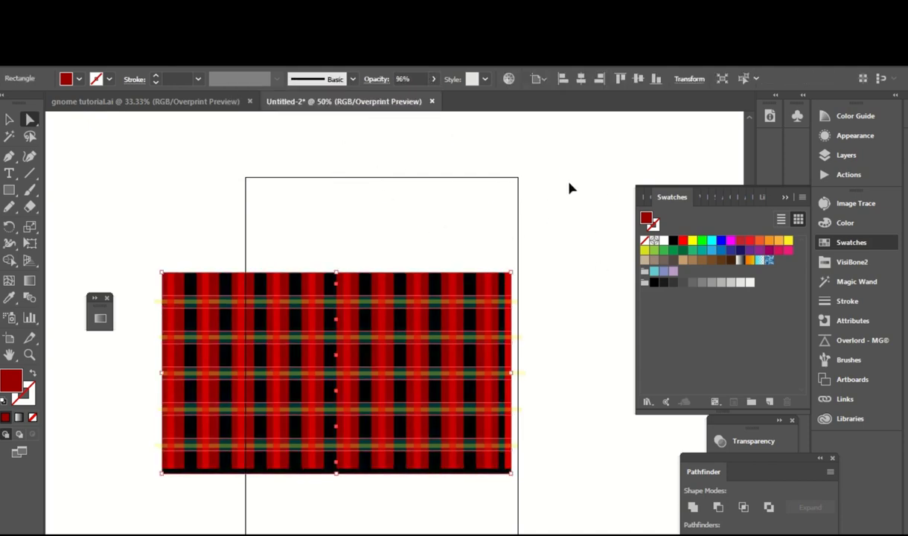
left_click(565, 231)
key("ctrl+z")
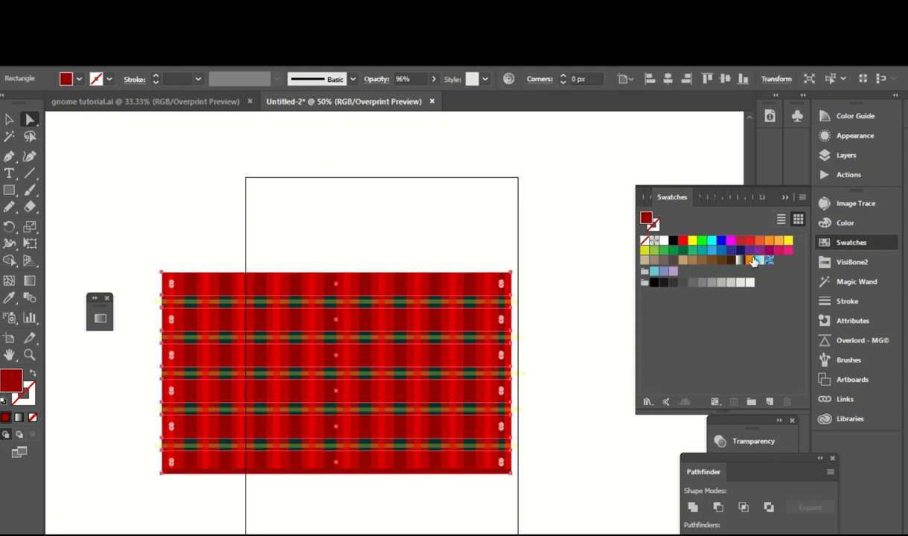
key("ctrl+z")
key("ctrl+shift+z")
key("ctrl+shift+z")
left_click(848, 261)
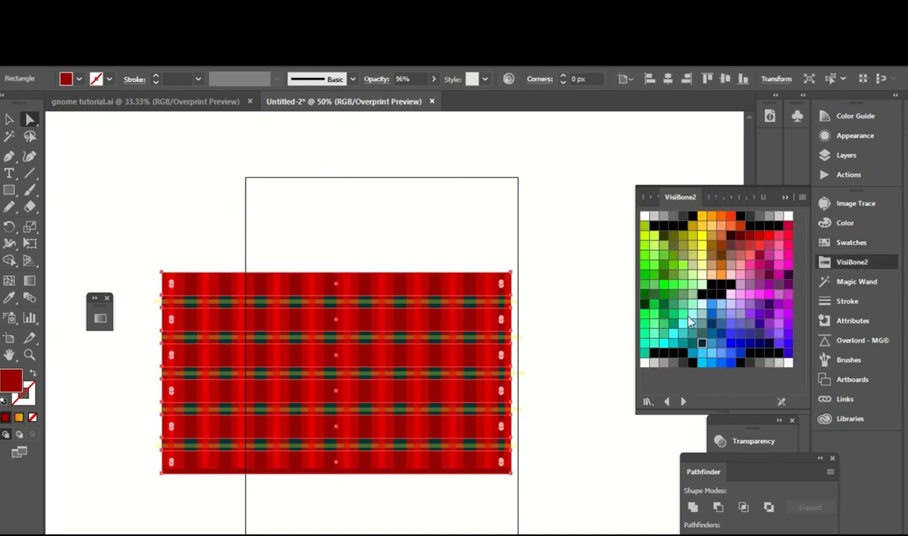
key("ctrl+z")
key("ctrl+shift+z")
left_click(740, 246)
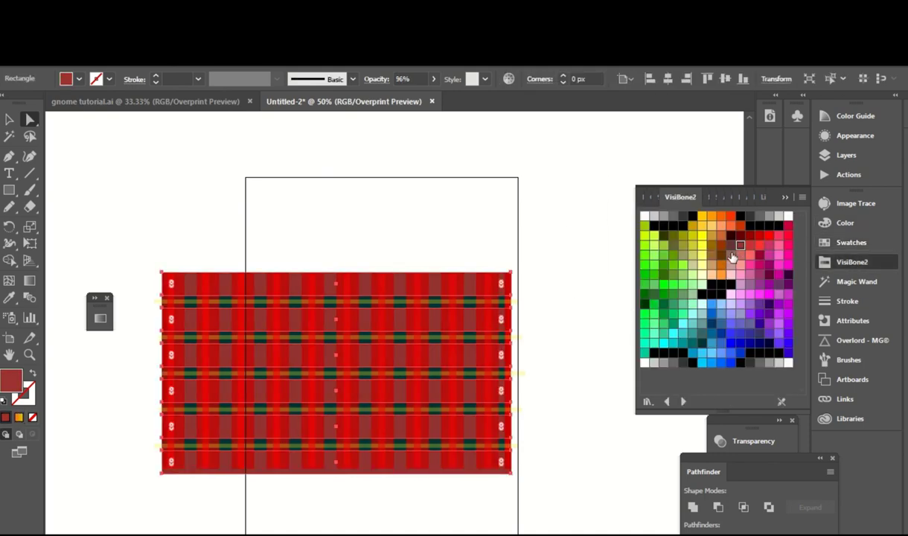
left_click(688, 230)
left_click(688, 215)
left_click(779, 235)
left_click(749, 235)
left_click(578, 218)
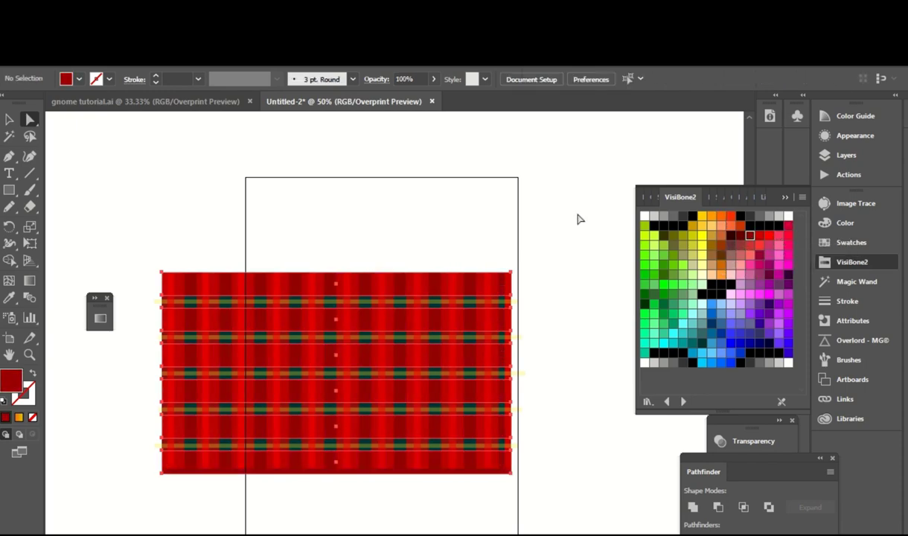
left_click(846, 155)
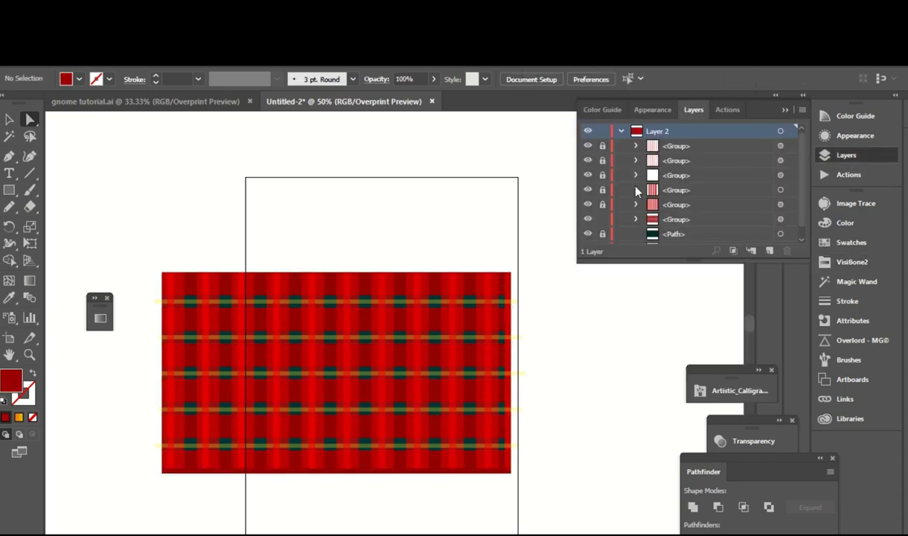
Step: Try tan, yellow, orange and red on the dark green crossing squares, settling on orange-red
left_click(480, 342)
left_click(851, 242)
left_click(740, 239)
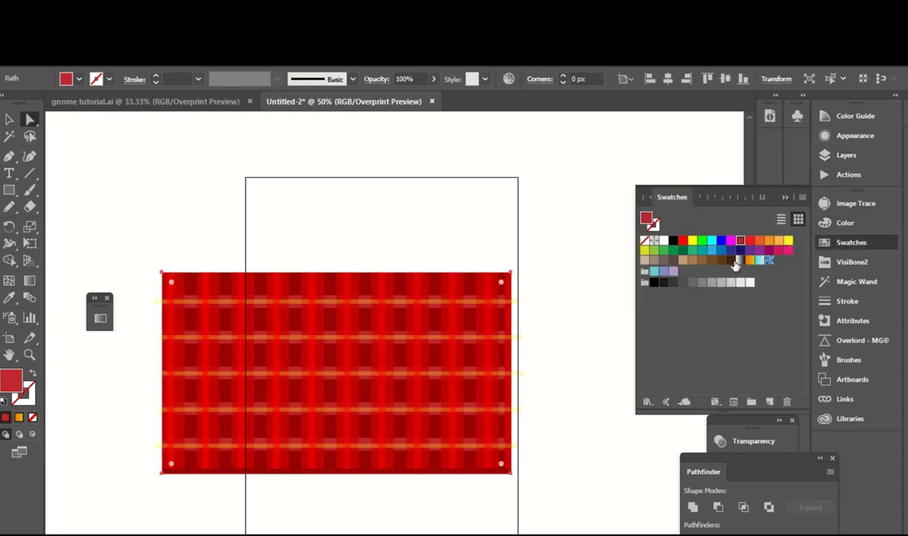
left_click(692, 261)
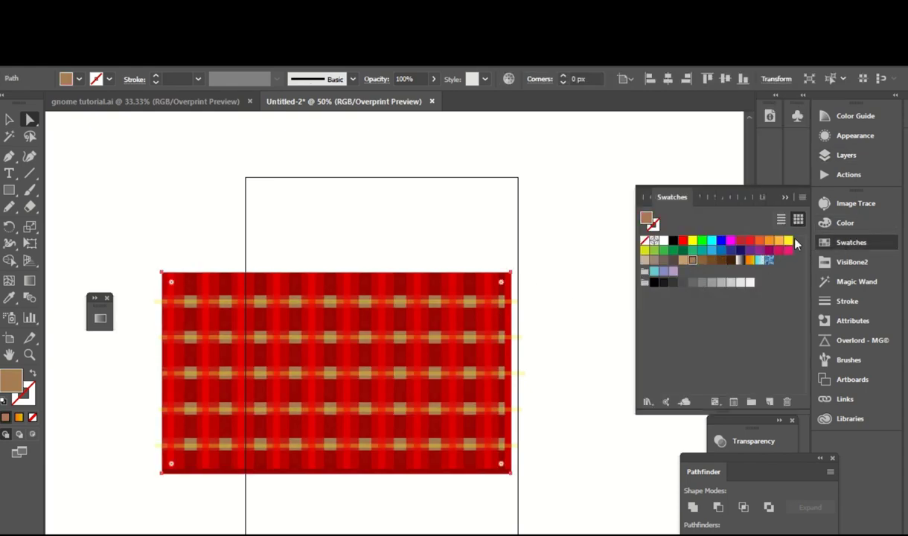
left_click(788, 240)
left_click(768, 240)
left_click(749, 240)
left_click(759, 240)
Step: Reapply red to the crossings, then undo back to orange-red
left_click(603, 229)
left_click(479, 324)
left_click(740, 239)
left_click(581, 266)
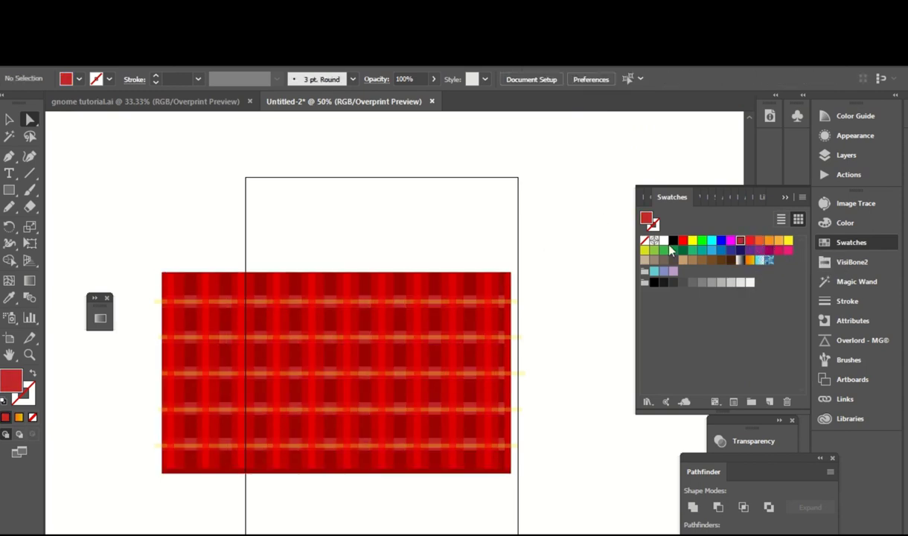
key("ctrl+z")
key("ctrl+z")
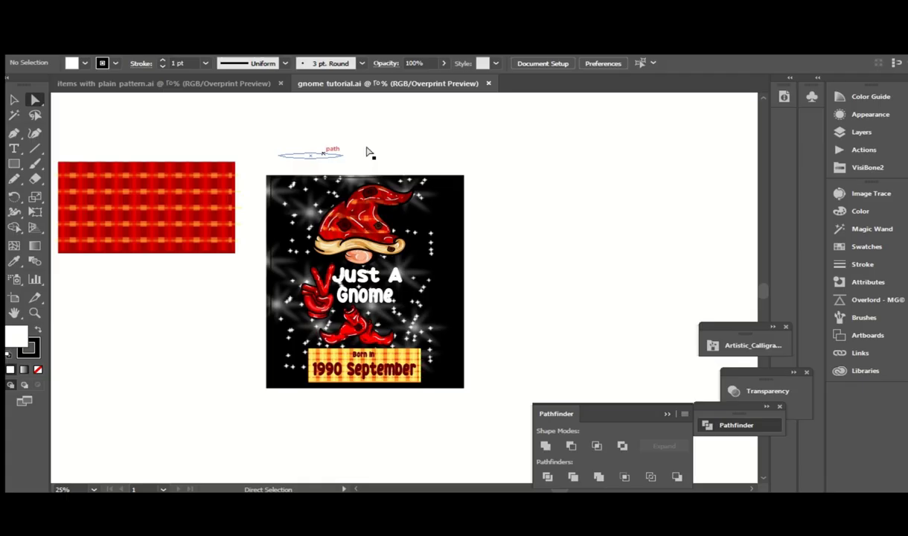
Step: Paste the Layer 7 plaid pattern into items with plain pattern.ai beside the overalls
left_click(856, 132)
left_click(803, 149)
left_click(248, 86)
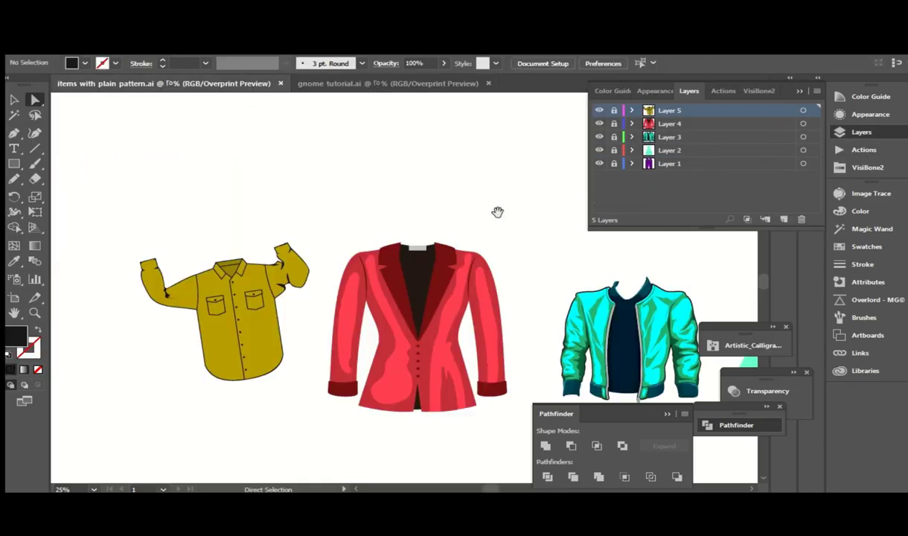
left_click_drag(497, 209, 285, 178)
key("ctrl+v")
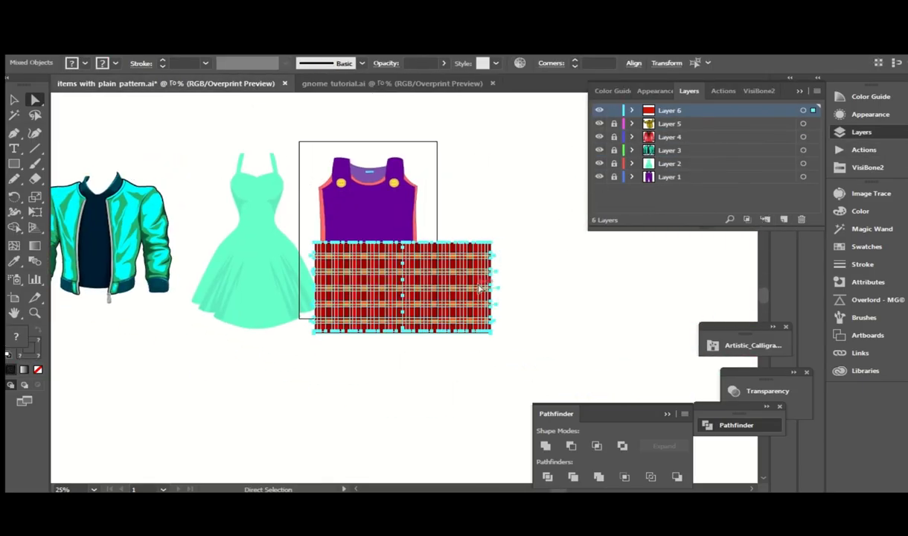
left_click_drag(447, 294, 595, 301)
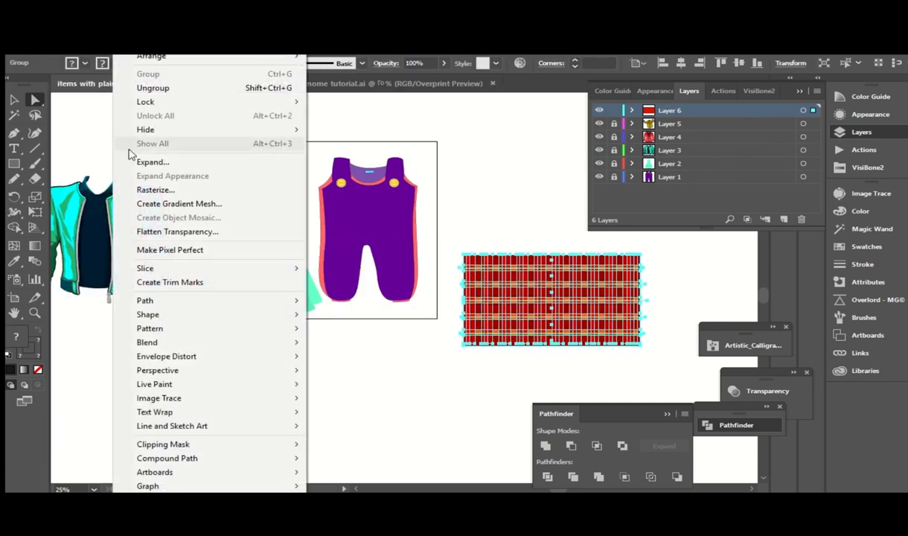
Step: Expand the plaid pattern into plain shapes, confirming the expand options
left_click(148, 160)
left_click(421, 337)
left_click(448, 380)
left_click(610, 327)
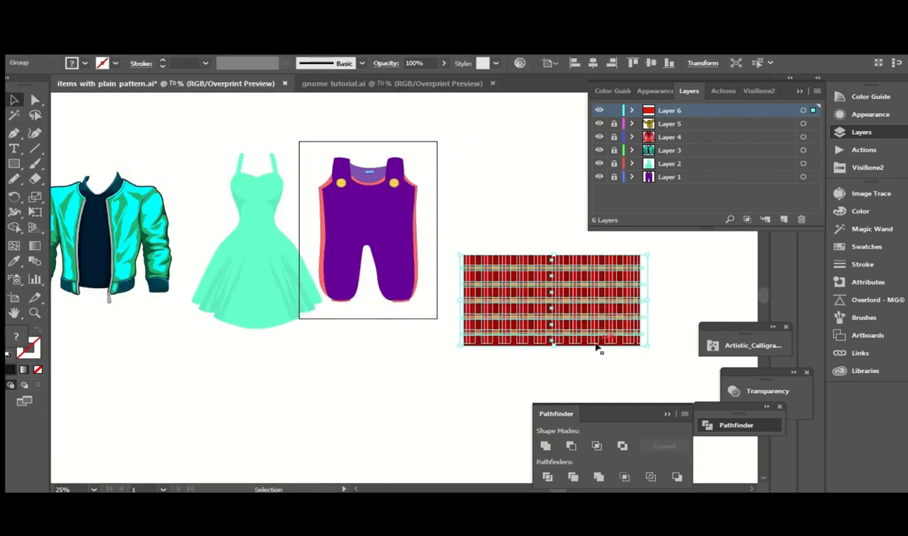
left_click(658, 335)
Step: Select the expanded plaid group and hide the layer holding it
scroll(502, 283, "up", 3)
left_click_drag(524, 306, 524, 328)
scroll(523, 328, "down", 3)
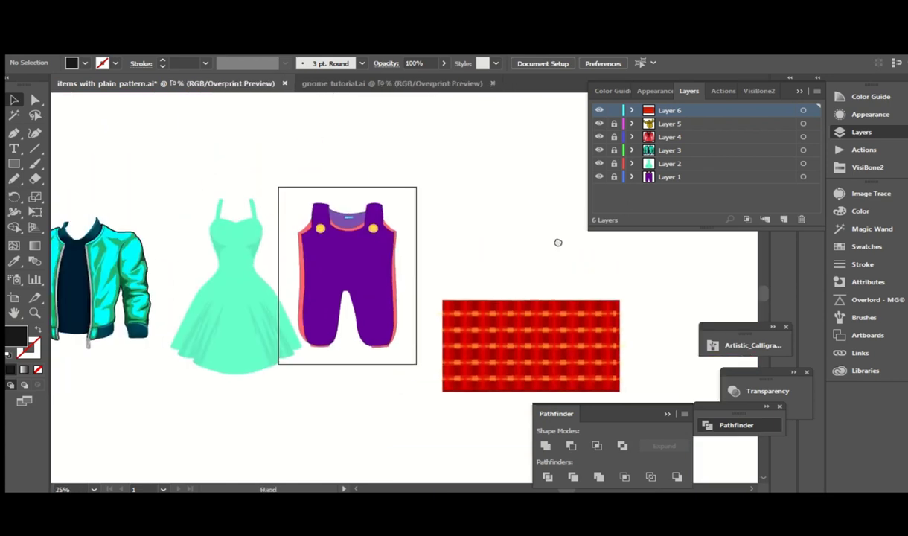
left_click(602, 336)
left_click(614, 111)
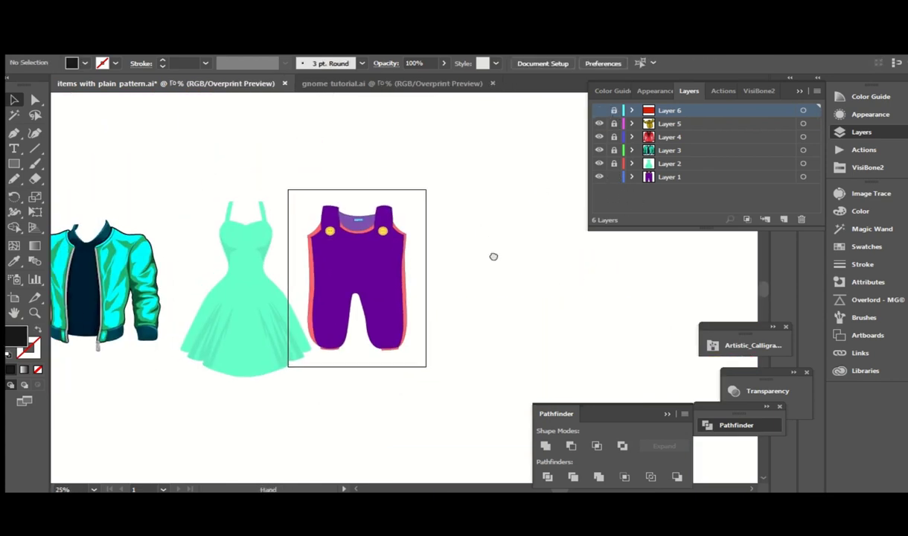
Step: Paste the plaid into Layer 1 and hide the pasted plaid group
left_click(391, 270)
key("ctrl+shift+a")
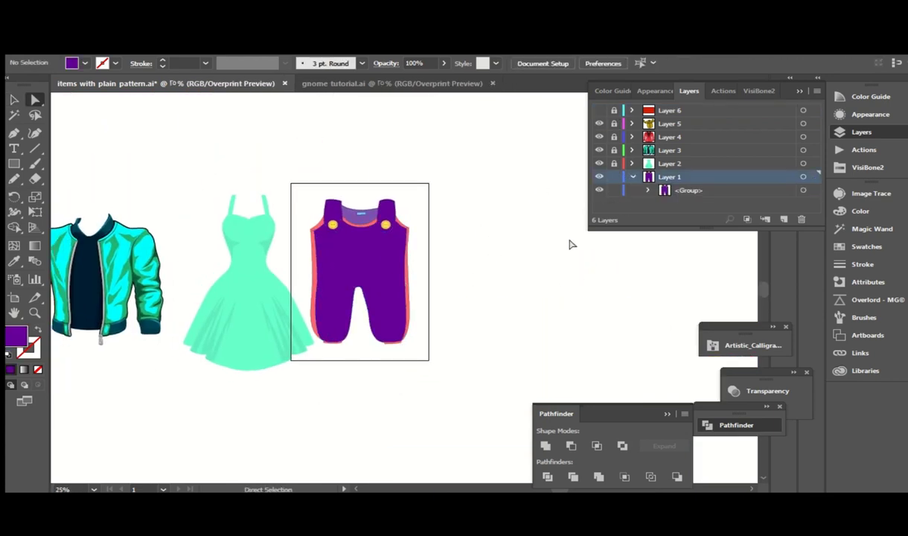
key("ctrl+equal")
key("ctrl+v")
left_click(599, 189)
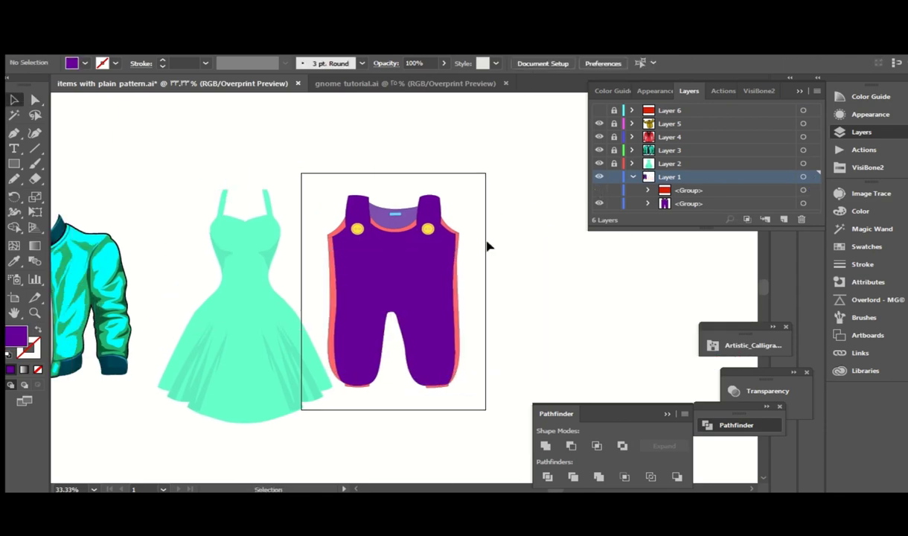
Step: Zoom in on the purple overalls and toggle their visibility to check underneath
key("a")
left_click(415, 270)
key("ctrl+equal")
key("ctrl+equal")
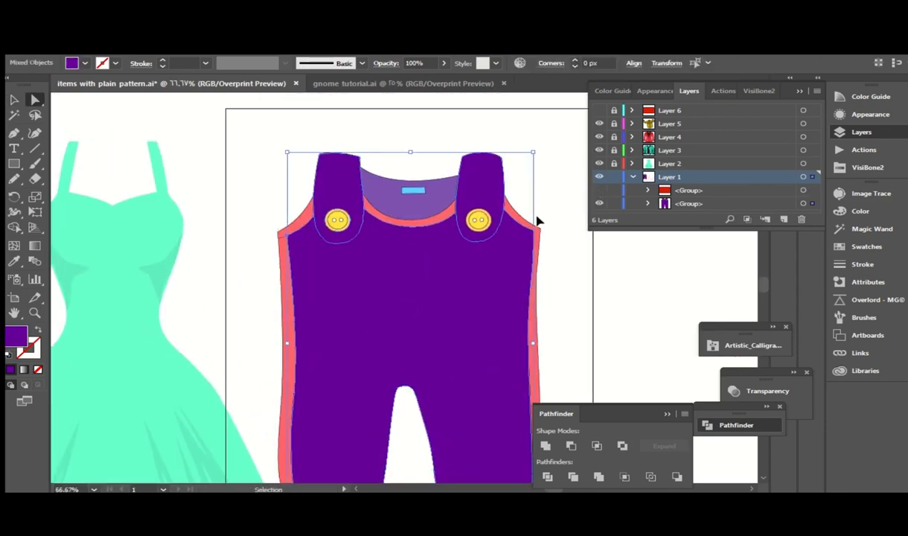
left_click(599, 176)
left_click(599, 176)
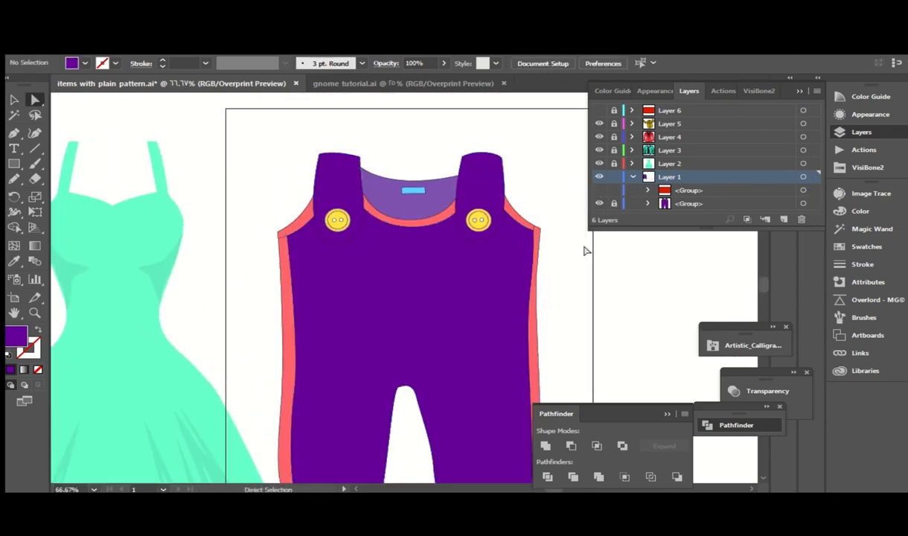
Step: Delete the white hole in the left strap and show the plaid group again
left_click(295, 186)
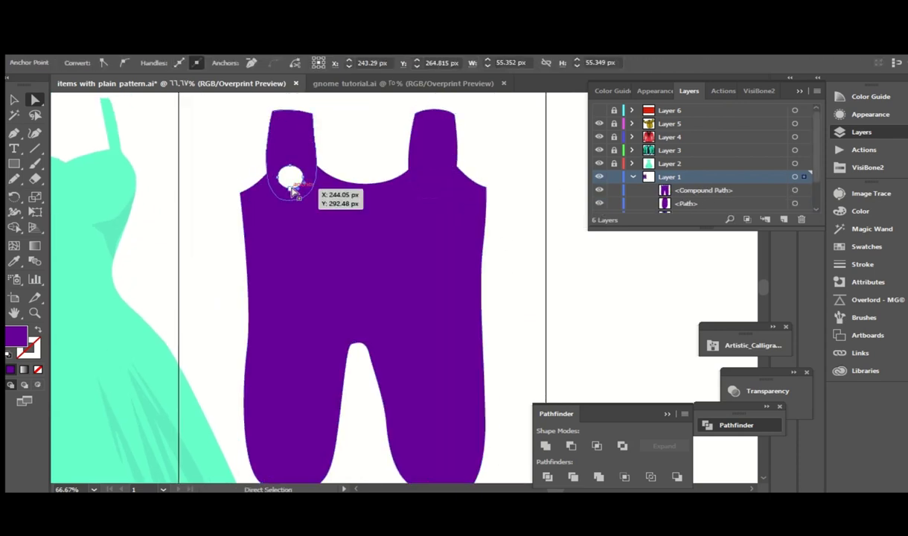
key("Delete")
key("Delete")
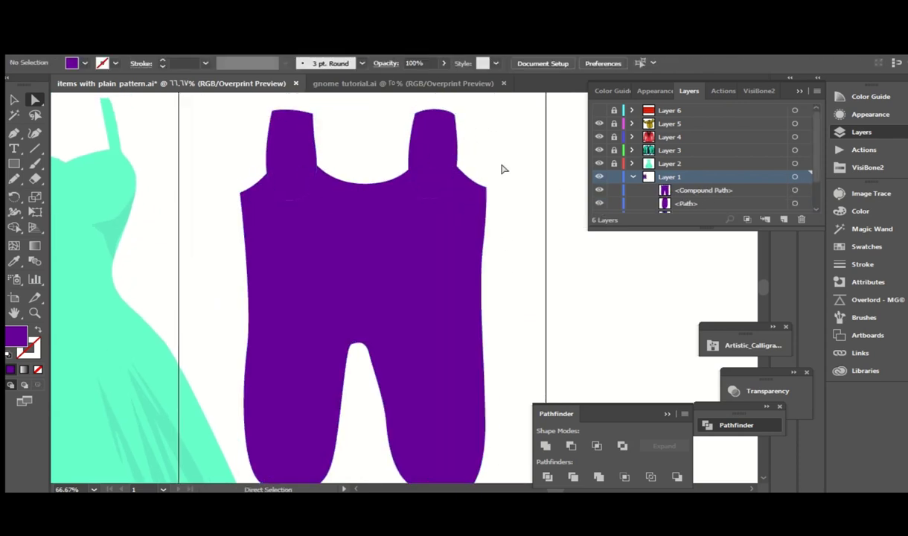
scroll(812, 169, "down", 2)
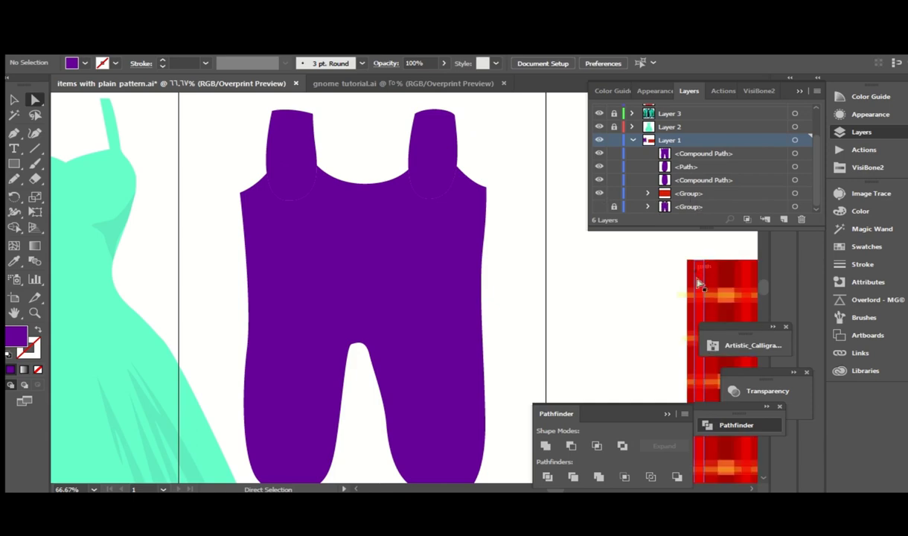
left_click(675, 248)
key("ctrl+minus")
key("ctrl+minus")
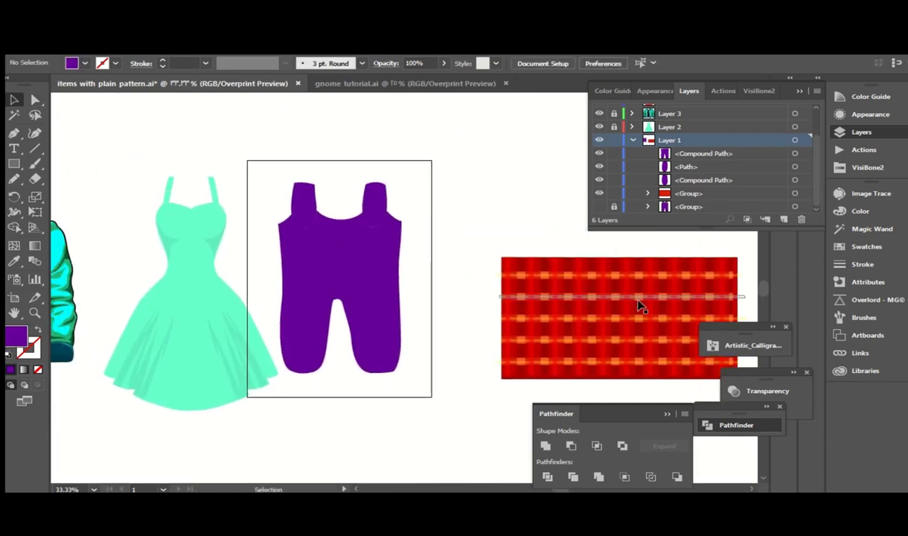
Step: Move the plaid onto the purple overalls and resize it to fit their width
left_click_drag(637, 304, 466, 253)
left_click_drag(465, 314, 541, 388)
left_click(607, 278)
left_click_drag(607, 278, 625, 285)
left_click(521, 282)
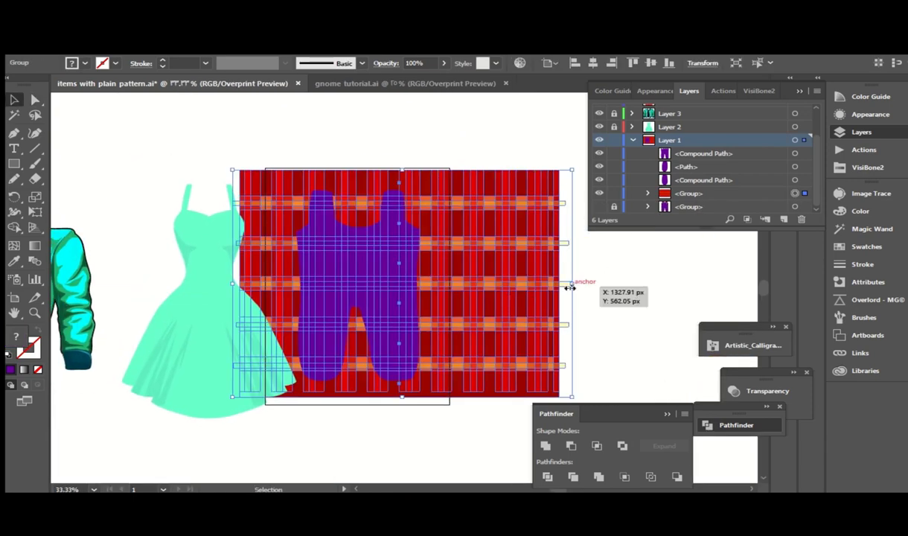
left_click_drag(558, 283, 495, 283)
left_click_drag(238, 283, 245, 282)
Step: Stack the plaid above the overalls shape and lower its opacity to 25%
left_click_drag(694, 151, 606, 156)
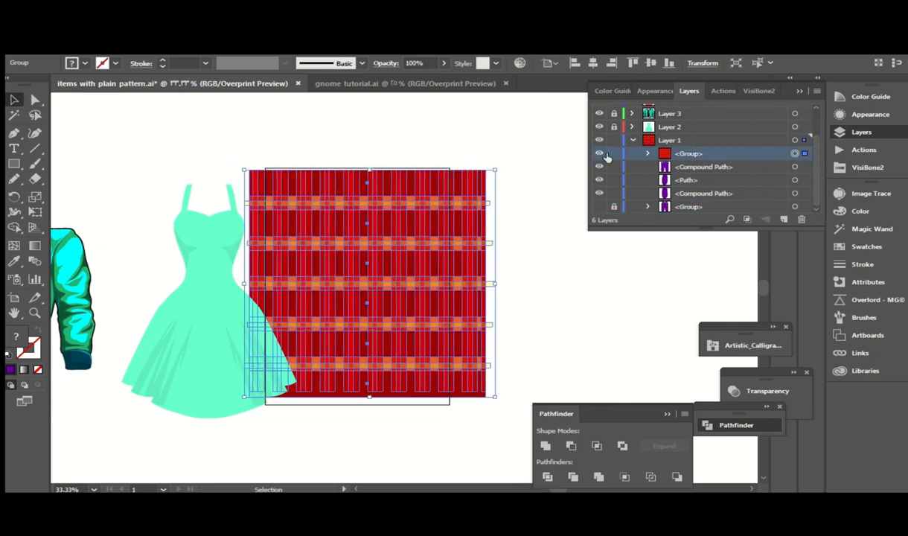
left_click_drag(410, 87, 395, 79)
left_click(541, 150)
scroll(541, 150, "up", 3)
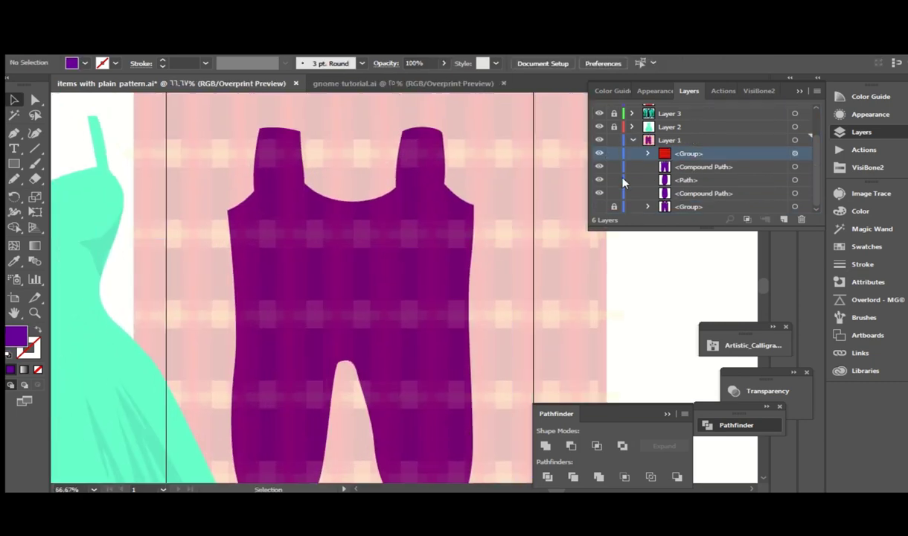
left_click(469, 199)
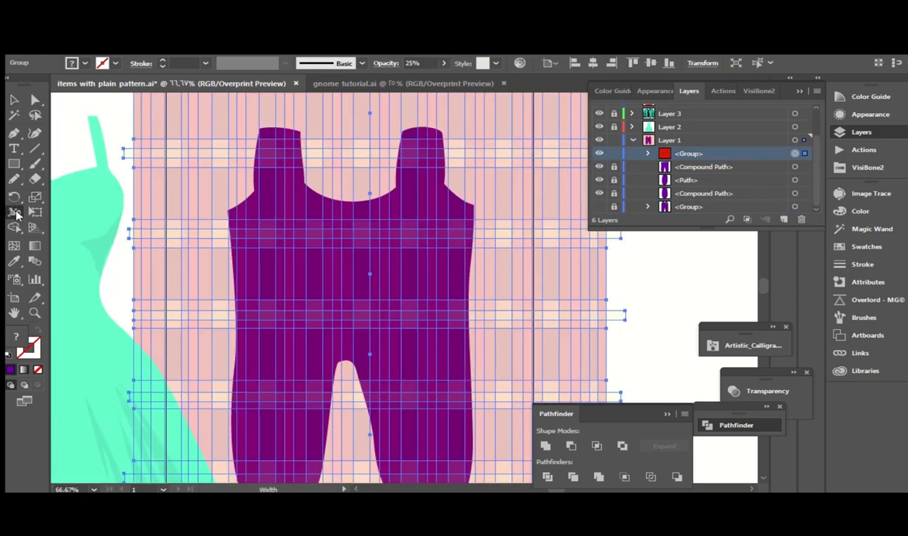
Step: Warp the plaid lines across the overalls' chest and straps with the Warp tool
left_click(14, 211)
left_click(52, 225)
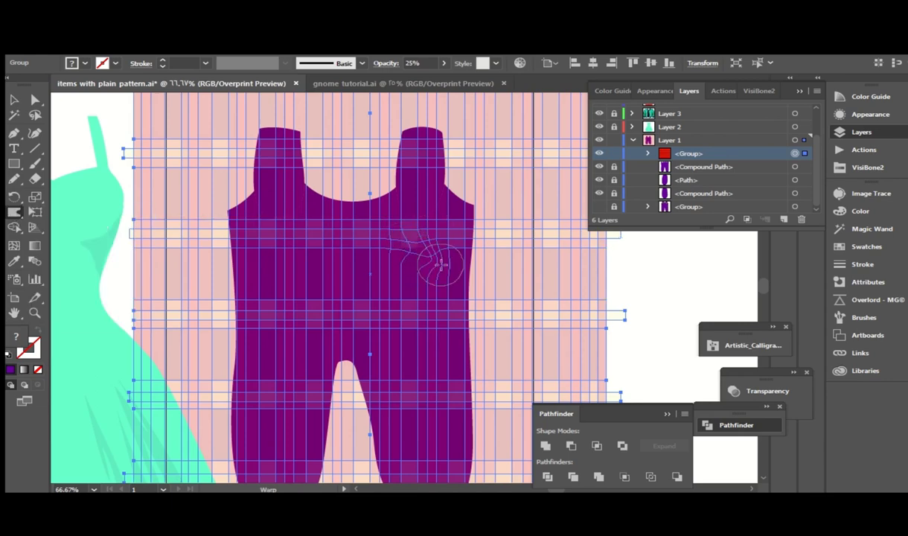
left_click_drag(439, 264, 420, 157)
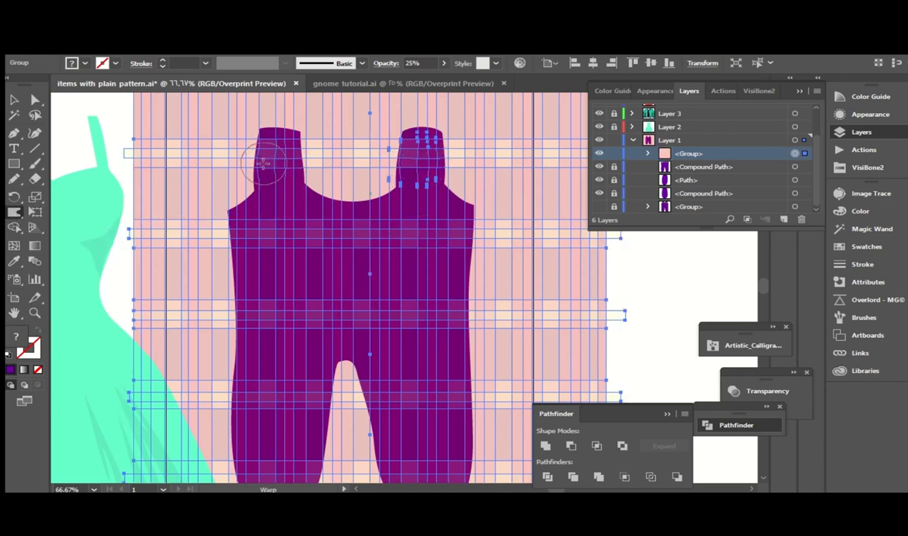
left_click_drag(240, 173, 304, 233)
Step: Set the warp brush width to 500 px and height to 200 px
double_click(13, 212)
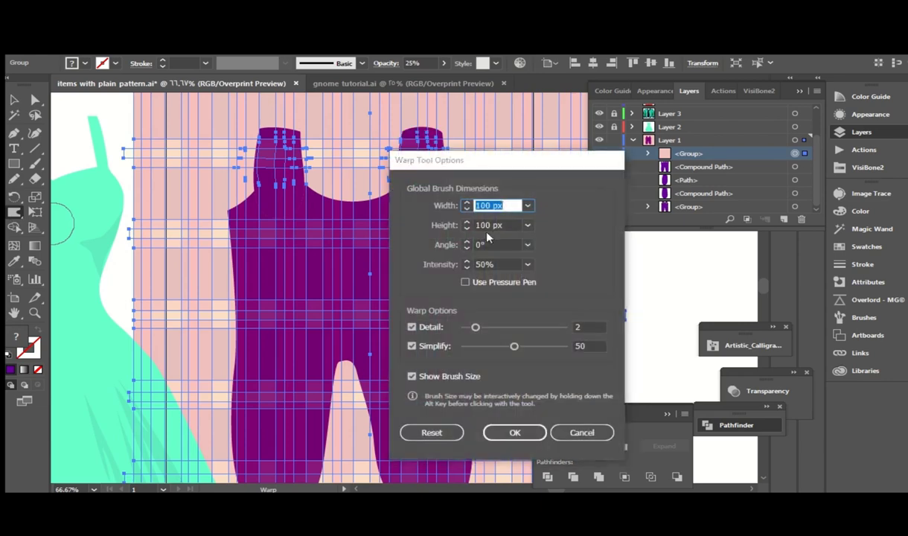
type("500")
key("Return")
left_click_drag(370, 251, 372, 260)
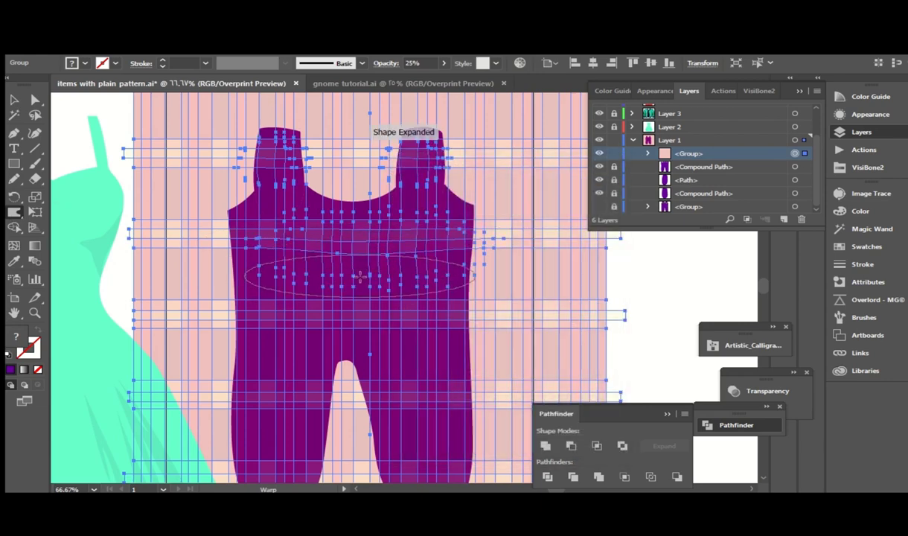
scroll(371, 257, "down", 4)
double_click(13, 212)
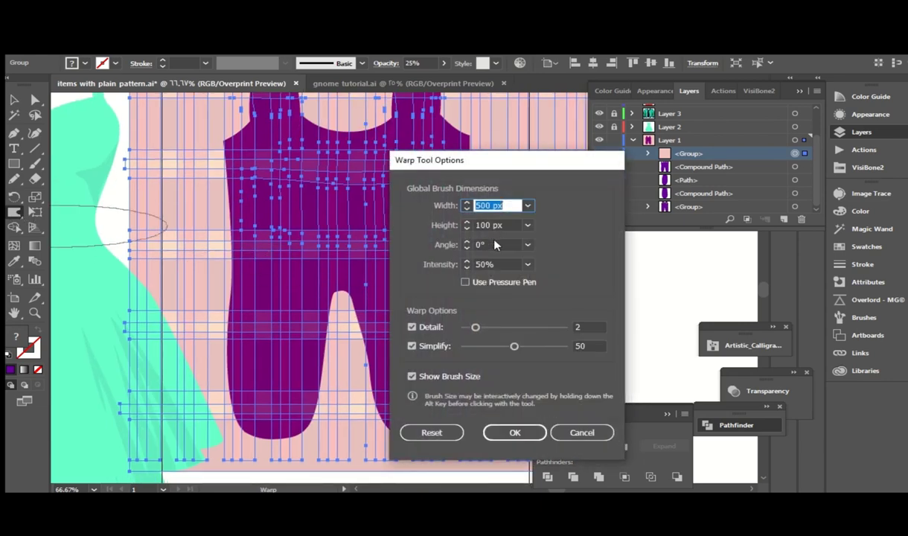
key("shift+Tab")
key("Tab")
type("200")
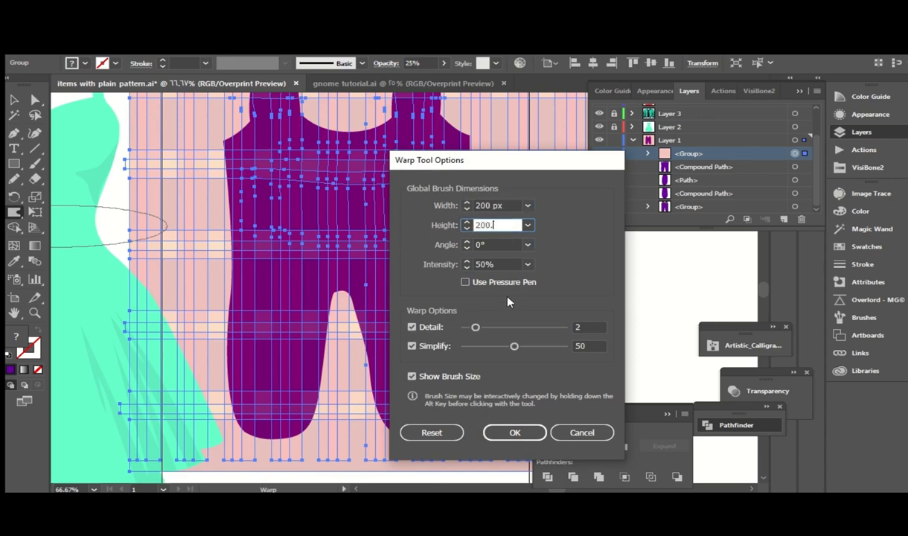
key("Return")
Step: Warp the plaid over both legs, then reselect the warped plaid group
left_click_drag(428, 317, 405, 380)
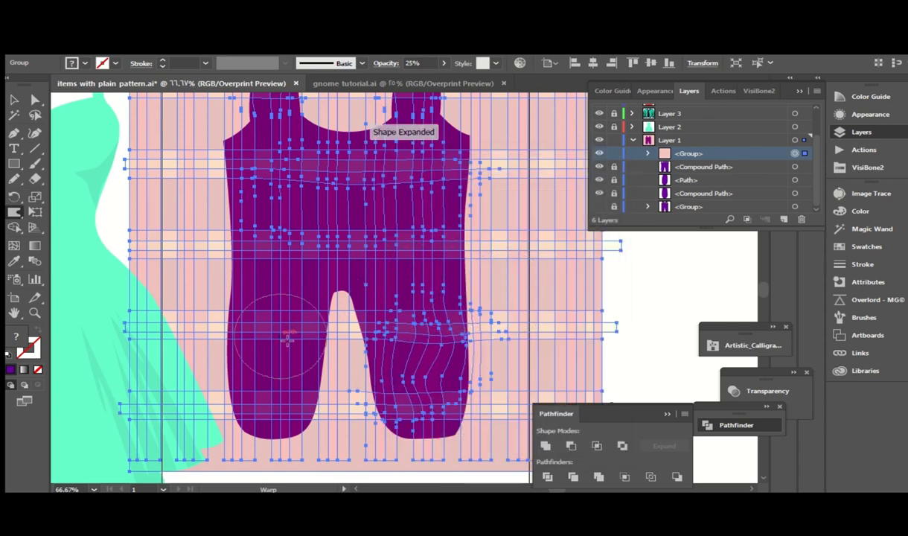
left_click_drag(286, 338, 268, 402)
key("v")
left_click(560, 132)
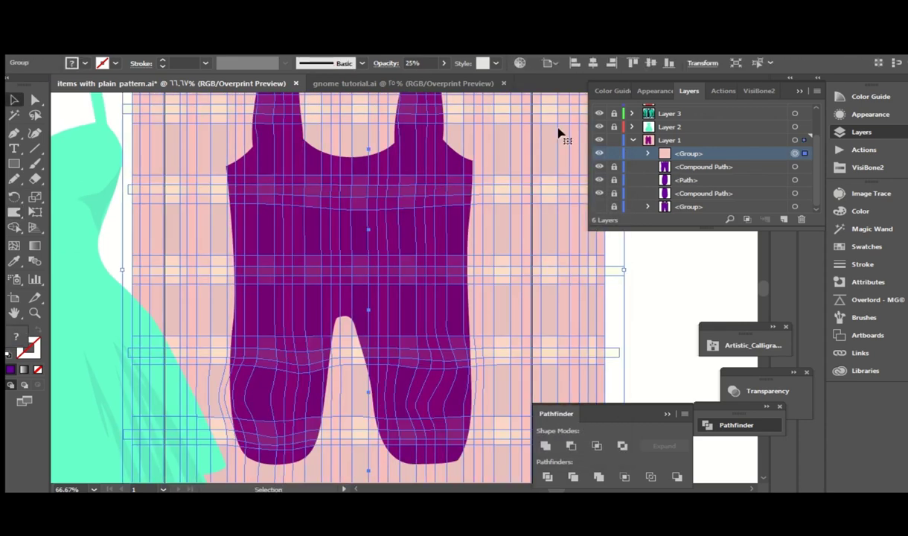
Step: Restore the plaid to full opacity and clip it inside the main overalls shape
left_click_drag(403, 80, 447, 80)
left_click_drag(703, 167, 703, 151)
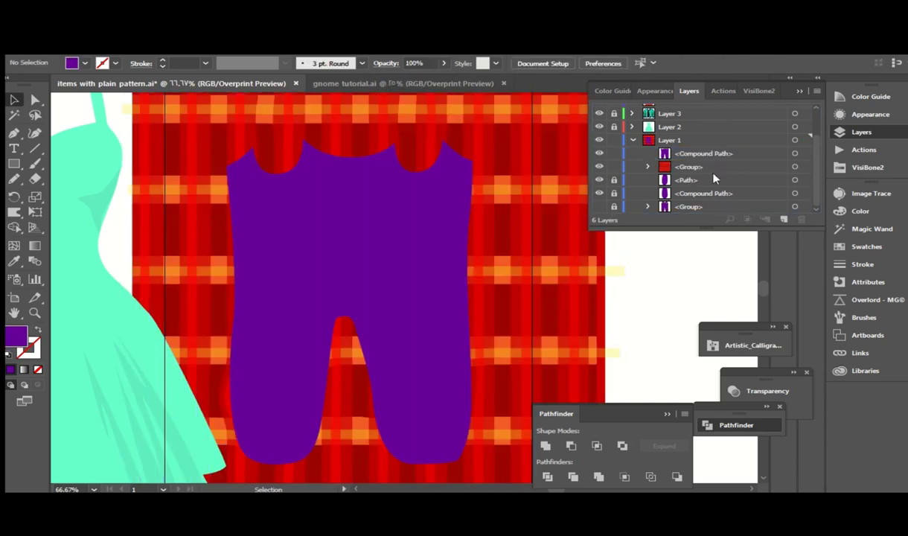
left_click_drag(688, 206, 688, 186)
left_click(804, 153, "shift")
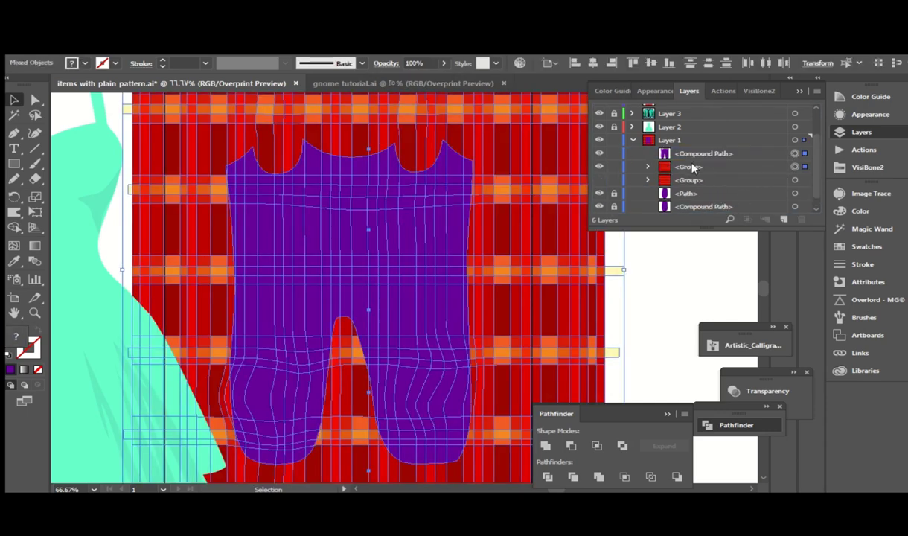
key("ctrl+7")
Step: Hide the new clip group and attempt clipping another plaid copy to the strap shape
left_click(548, 245)
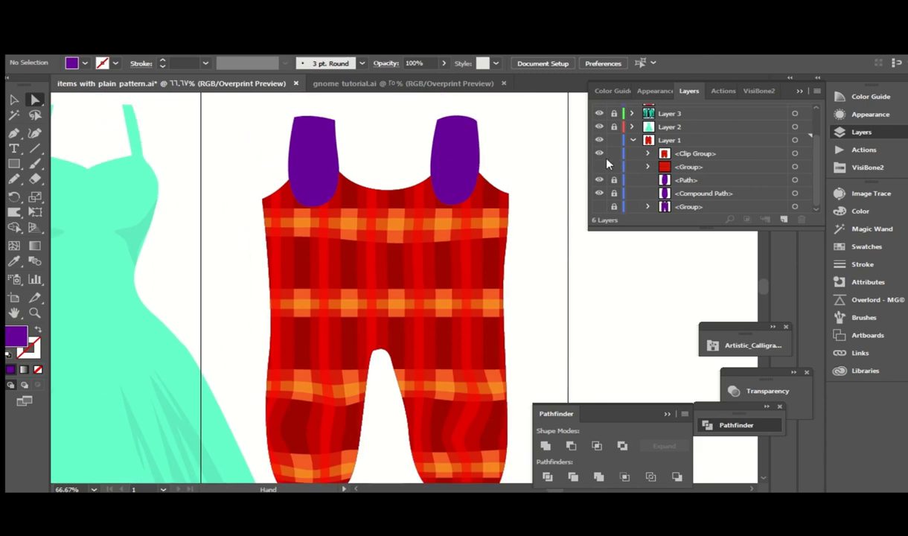
left_click(599, 154)
left_click(794, 193)
left_click(794, 166)
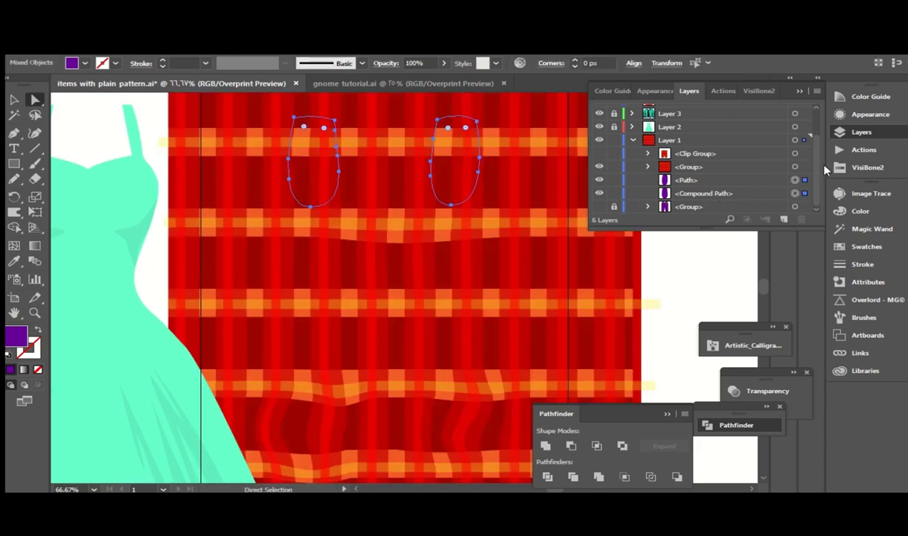
left_click_drag(684, 206, 748, 165)
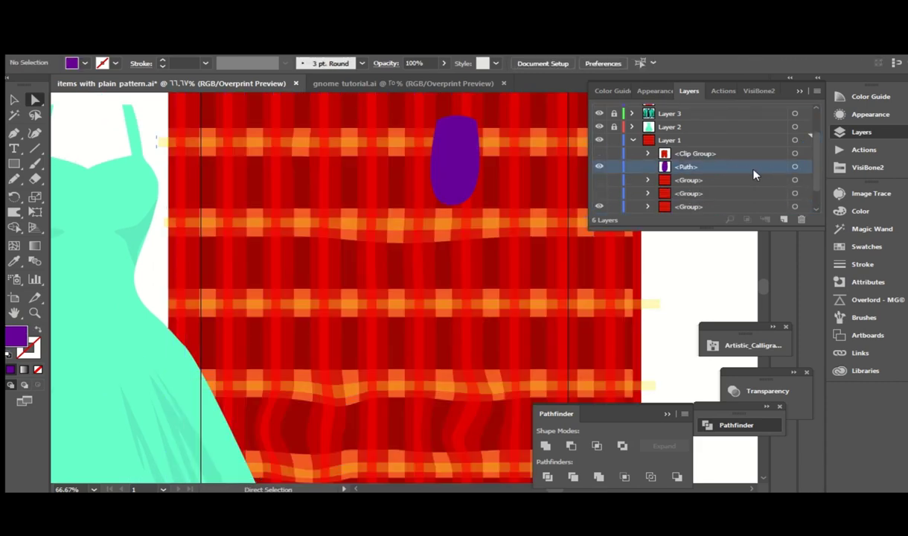
left_click(794, 206)
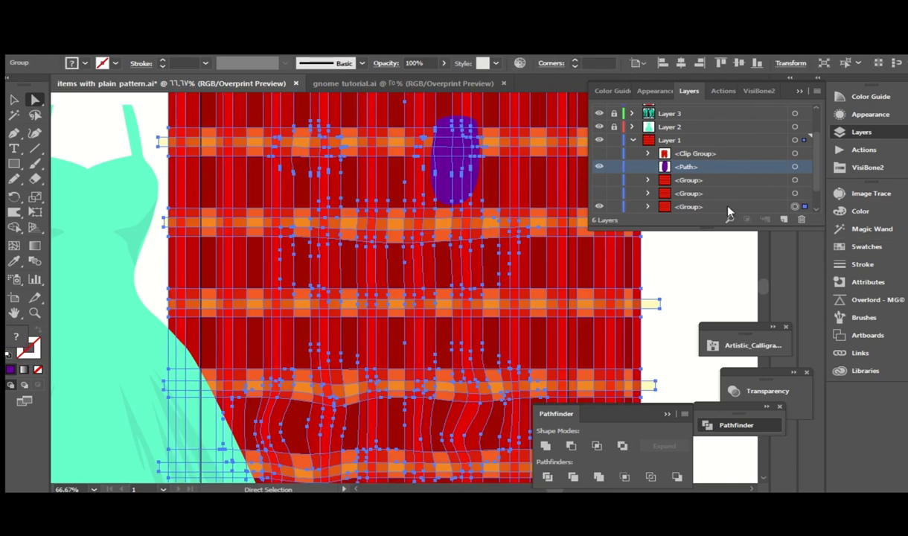
key("ctrl+7")
left_click(606, 286)
Step: Restack the purple overalls piece above the remaining plaid and clip the plaid inside it
left_click(696, 289)
left_click(795, 167)
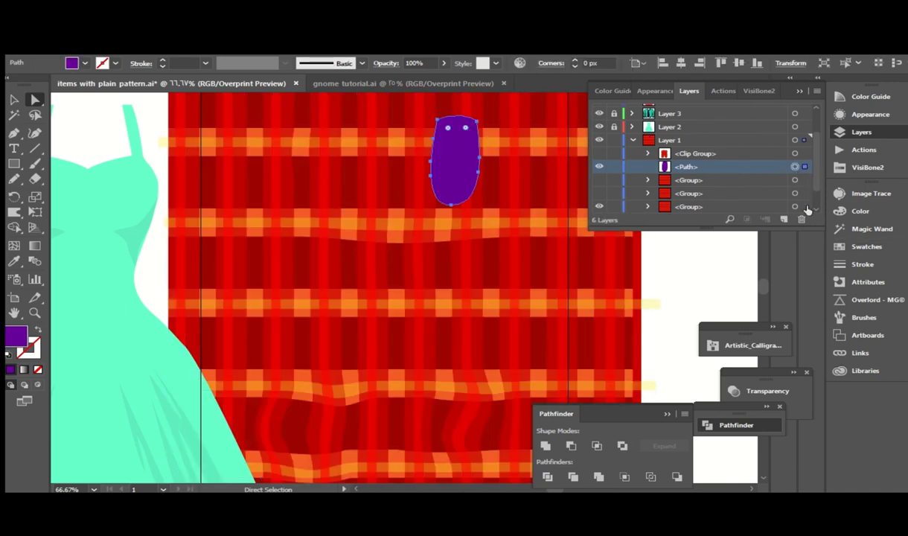
left_click(794, 180, "shift")
key("ctrl+7")
left_click_drag(494, 289, 568, 302)
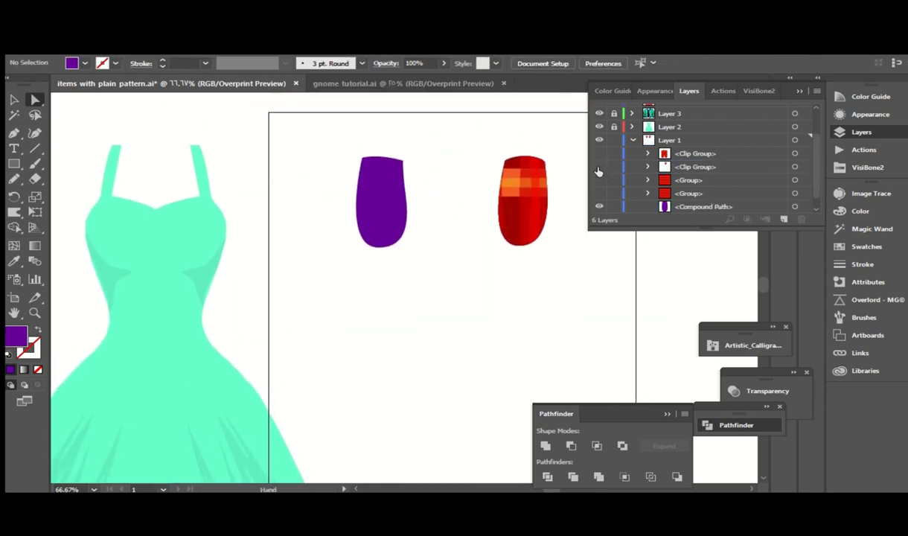
key("ctrl+z")
left_click_drag(673, 201, 661, 173)
left_click(795, 206, "shift")
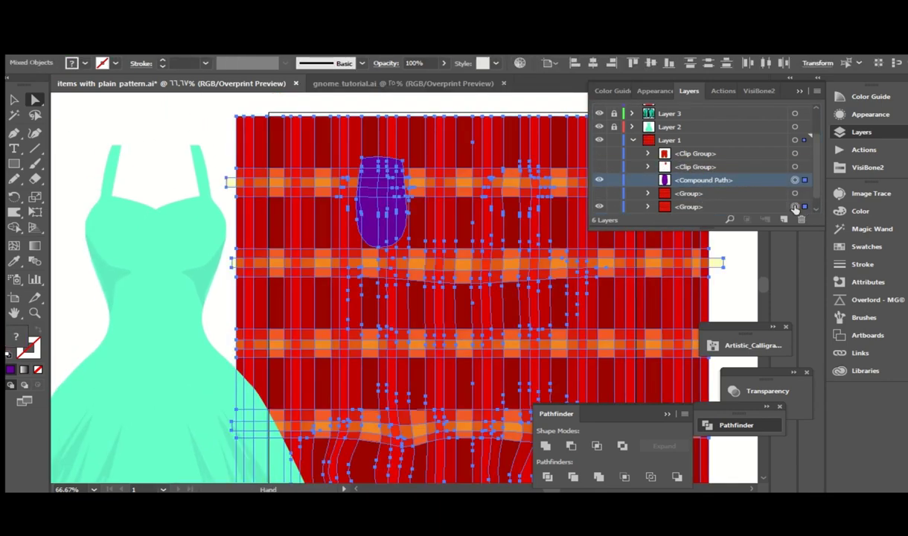
key("ctrl+7")
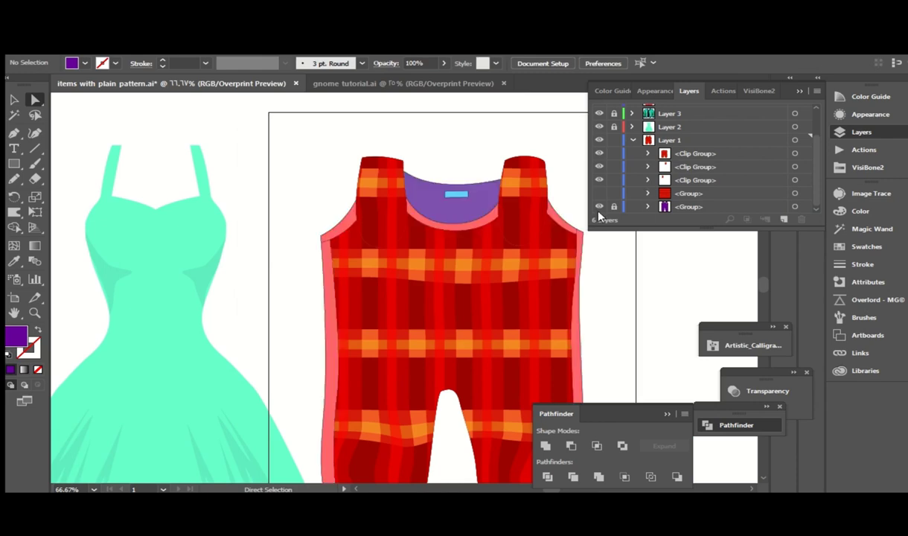
Step: Set the overalls' three plaid clip groups to Multiply blending
left_click_drag(802, 158, 785, 180)
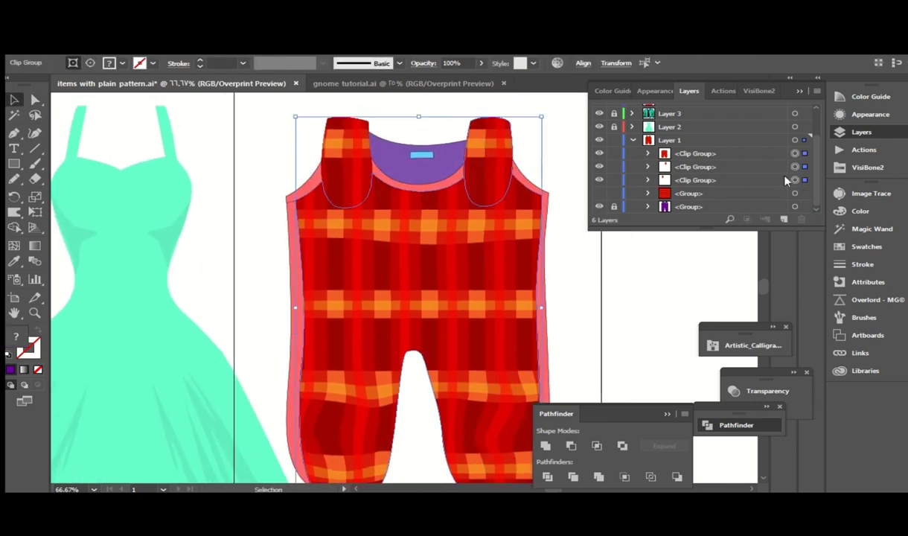
left_click(424, 63)
left_click(300, 83)
left_click(300, 120)
left_click(634, 289)
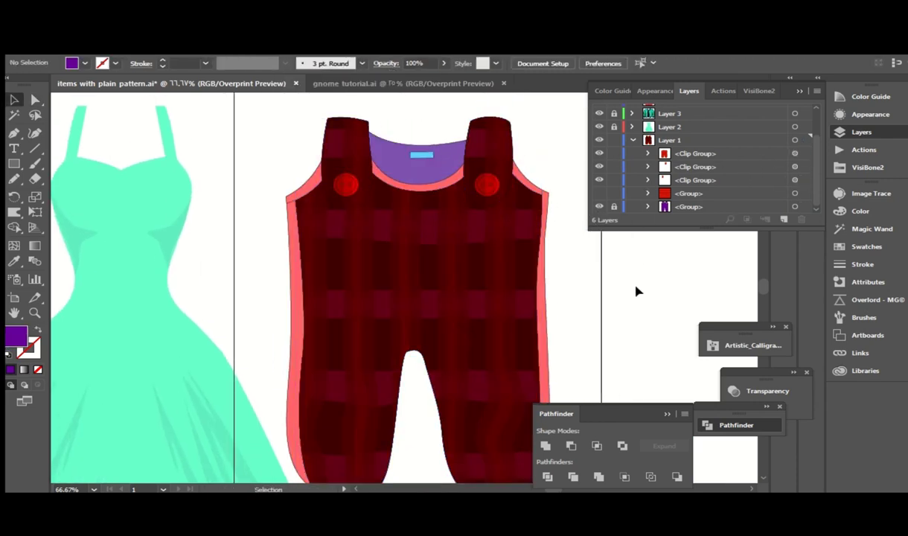
Step: Hide Layer 1 and move the dress onto the artboard
key("ctrl+minus")
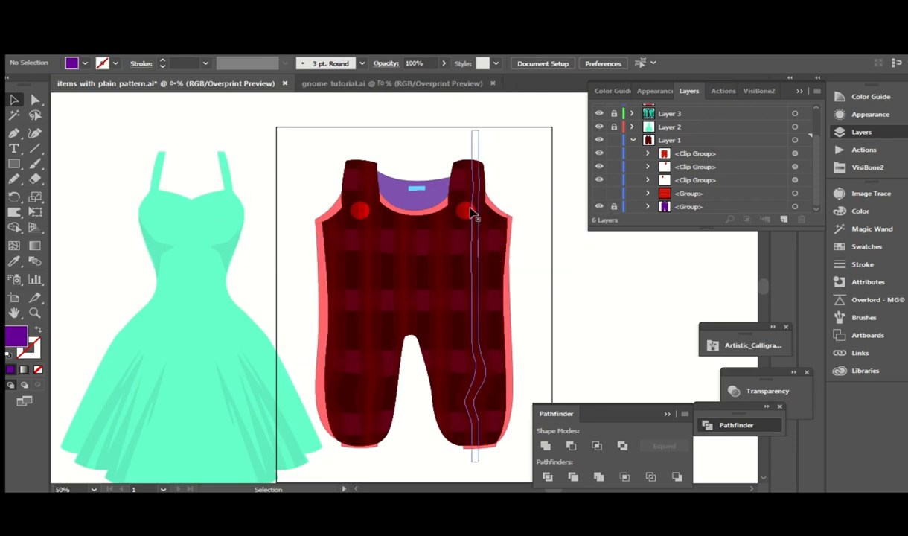
left_click_drag(540, 277, 562, 263)
left_click(630, 140)
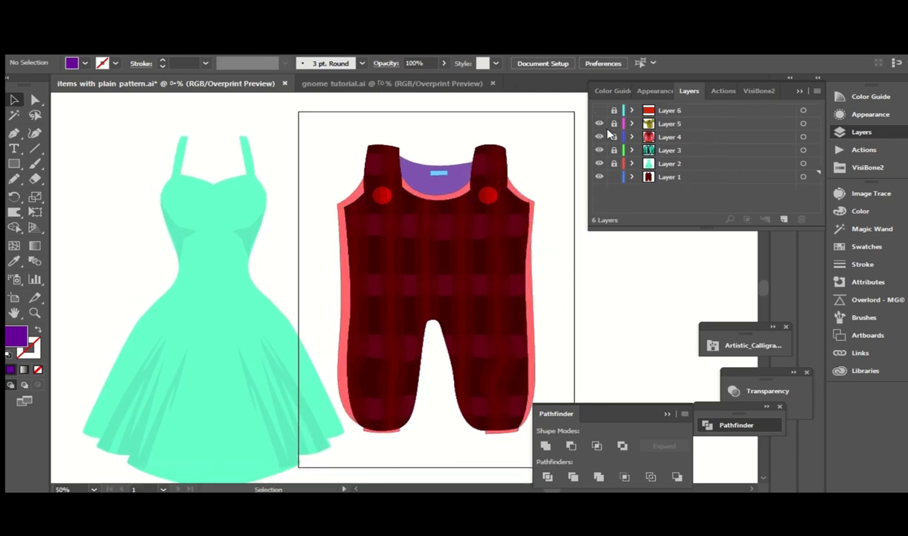
left_click(608, 177)
left_click_drag(263, 314, 519, 278)
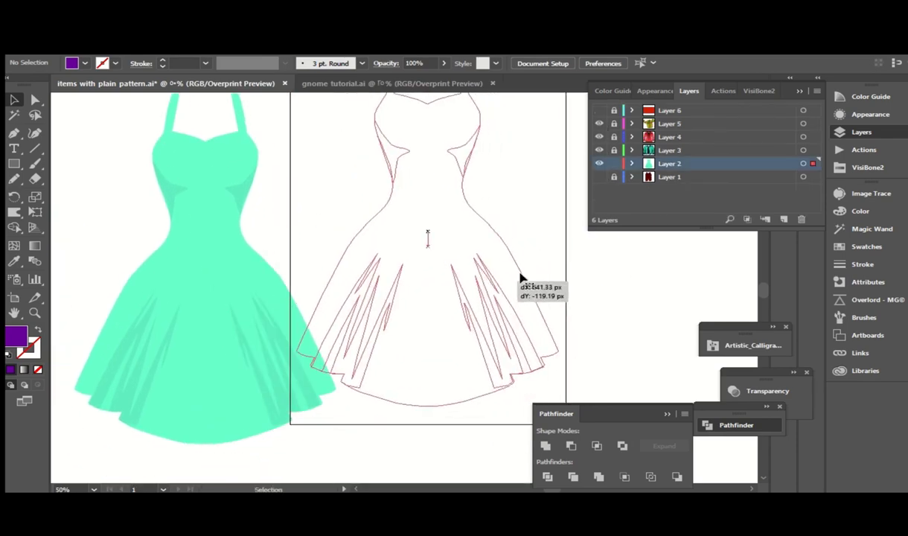
Step: Cut the plaid group from Layer 1 and paste it into the dress layer
key("a")
left_click(599, 177)
left_click(631, 177)
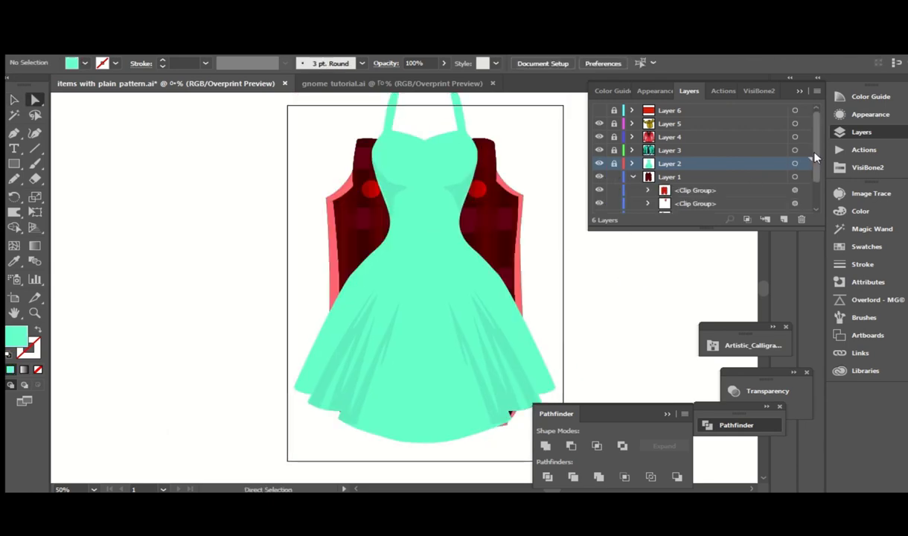
scroll(776, 143, "down", 2)
left_click(599, 194)
left_click(794, 194)
key("ctrl+z")
key("ctrl+z")
key("ctrl+z")
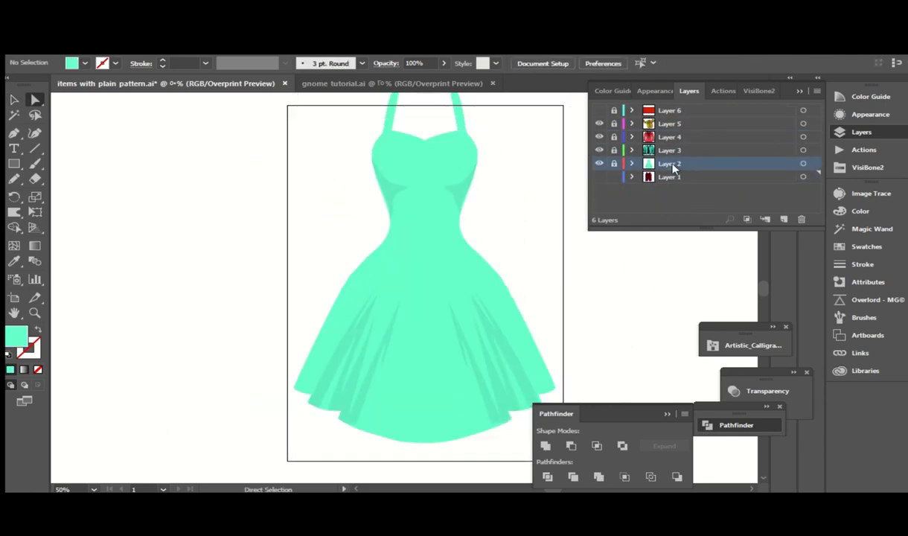
key("ctrl+v")
key("ctrl+minus")
key("ctrl+minus")
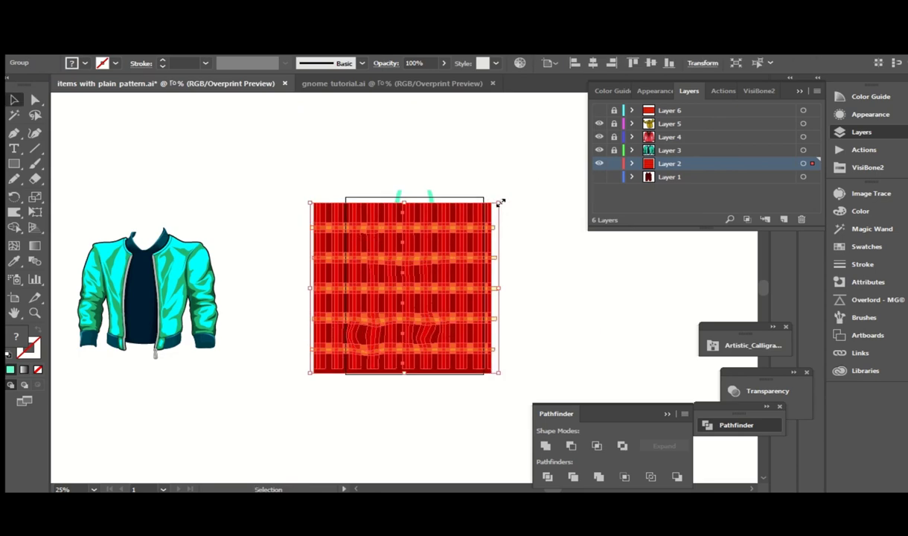
Step: Send the plaid behind the dress and select it
left_click(631, 163)
key("ctrl+shift+bracketleft")
key("ctrl+shift+a")
key("ctrl+equal")
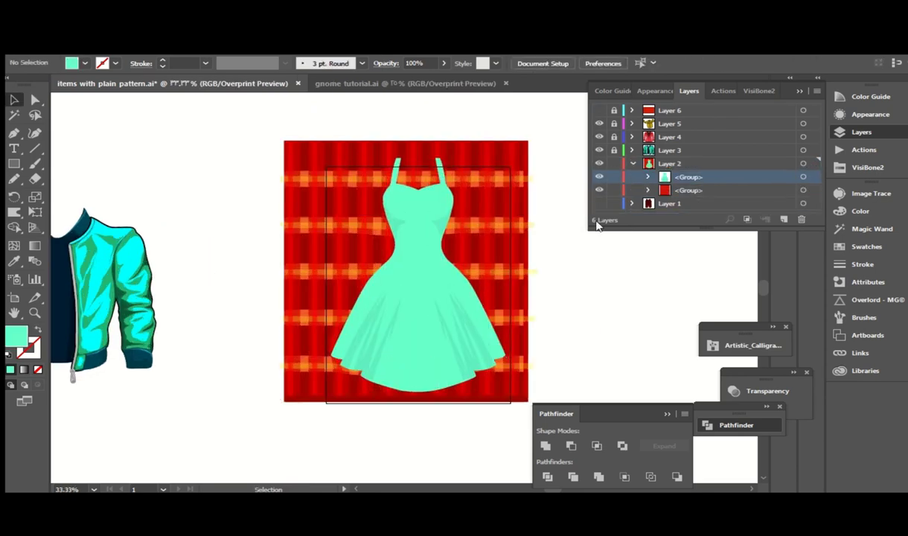
key("a")
key("v")
left_click(529, 236)
Step: Warp the plaid stripes around the dress straps and lower skirt
key("shift+r")
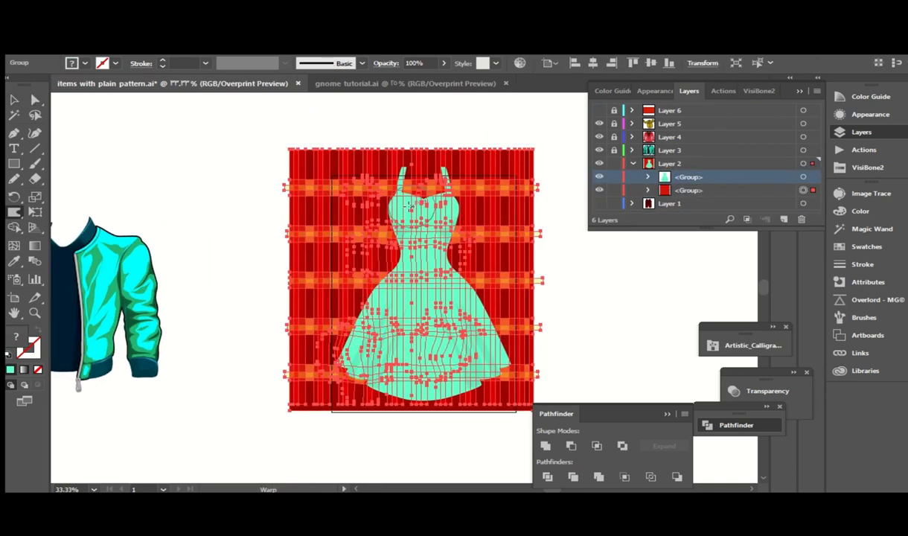
mouse_move(395, 197)
left_mouse_down()
mouse_move(405, 227)
mouse_move(401, 286)
mouse_move(409, 257)
mouse_move(350, 246)
mouse_move(484, 238)
mouse_move(446, 249)
left_mouse_up()
mouse_move(367, 248)
left_mouse_down()
mouse_move(462, 153)
mouse_move(349, 168)
left_mouse_up()
mouse_move(401, 193)
left_mouse_down()
mouse_move(413, 312)
mouse_move(470, 349)
mouse_move(357, 313)
mouse_move(319, 324)
mouse_move(312, 357)
mouse_move(487, 279)
mouse_move(511, 254)
mouse_move(502, 247)
left_mouse_up()
key("v")
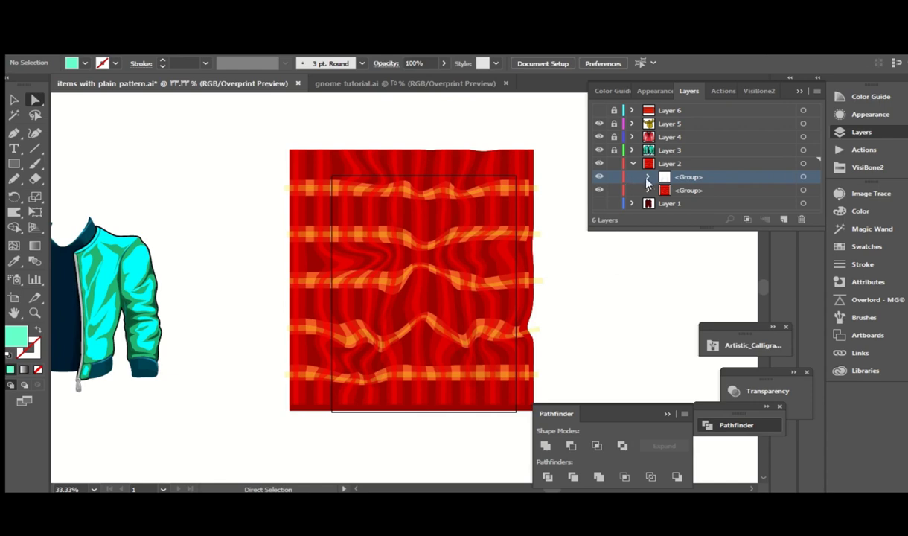
key("ctrl+z")
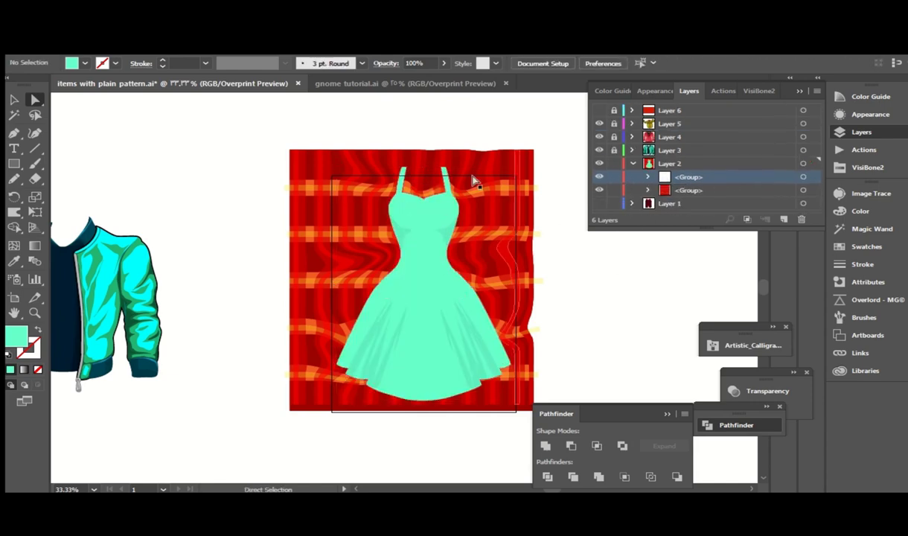
Step: Paste a copy of the dress in front and clip the plaid inside it
left_click(422, 217)
key("ctrl+x")
key("ctrl+f")
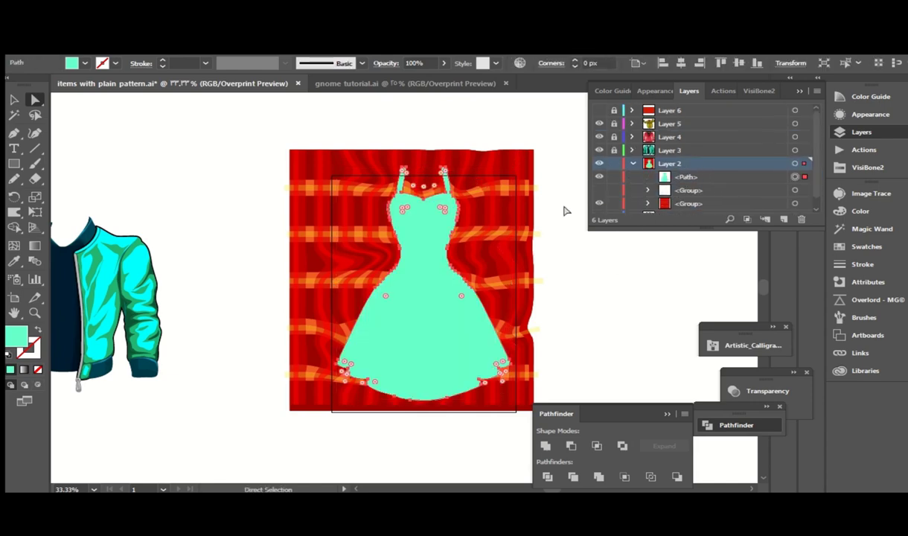
key("ctrl+a")
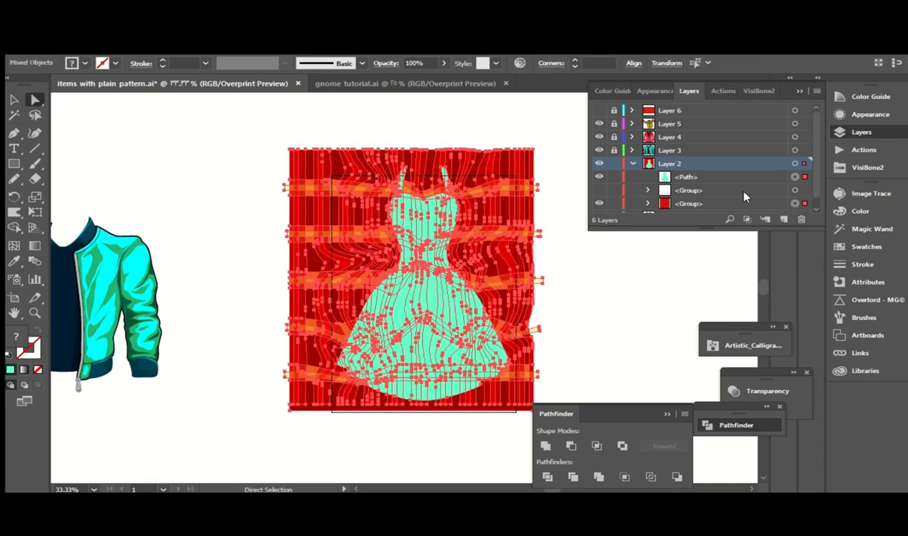
key("ctrl+7")
left_click(697, 292)
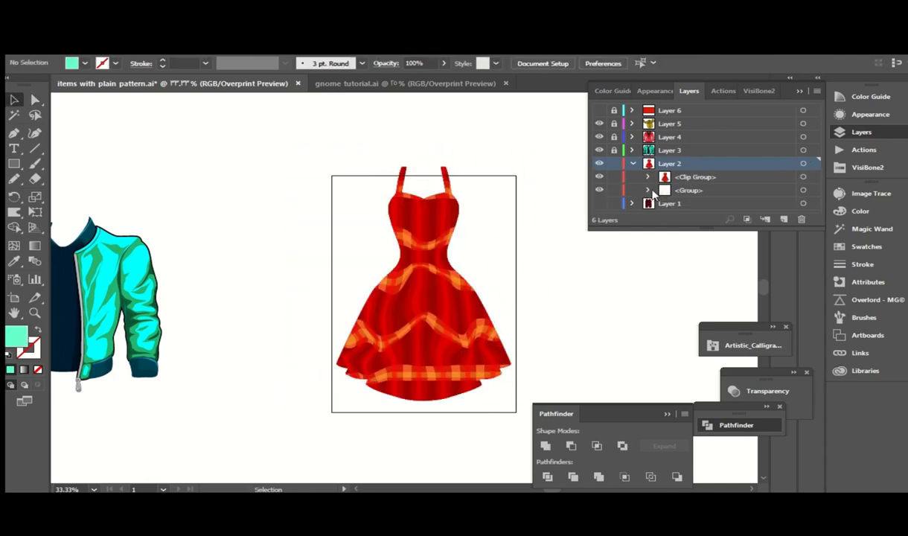
Step: Set the plaid dress clip group's blend mode to Multiply
left_click(802, 176)
left_click(407, 63)
left_click(300, 84)
key("ctrl+shift+a")
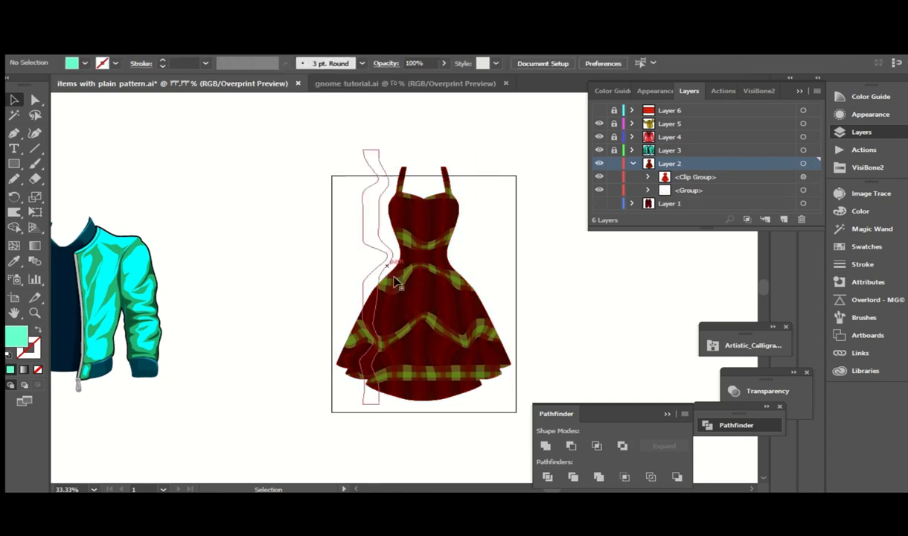
Step: Select all the vertical plaid stripes with the Magic Wand and colour them green
left_click(462, 233)
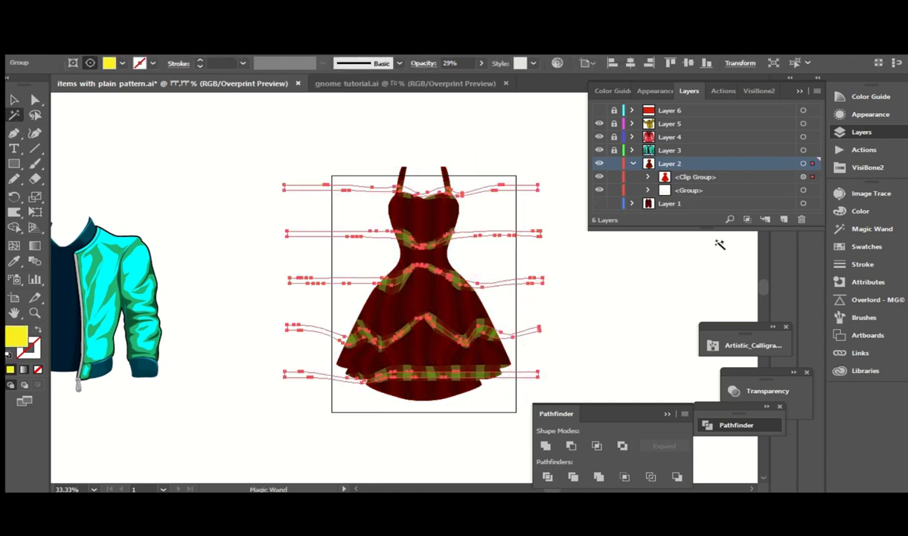
left_click(865, 247)
left_click(617, 142)
key("ctrl+plus")
key("ctrl+plus")
left_click(485, 158)
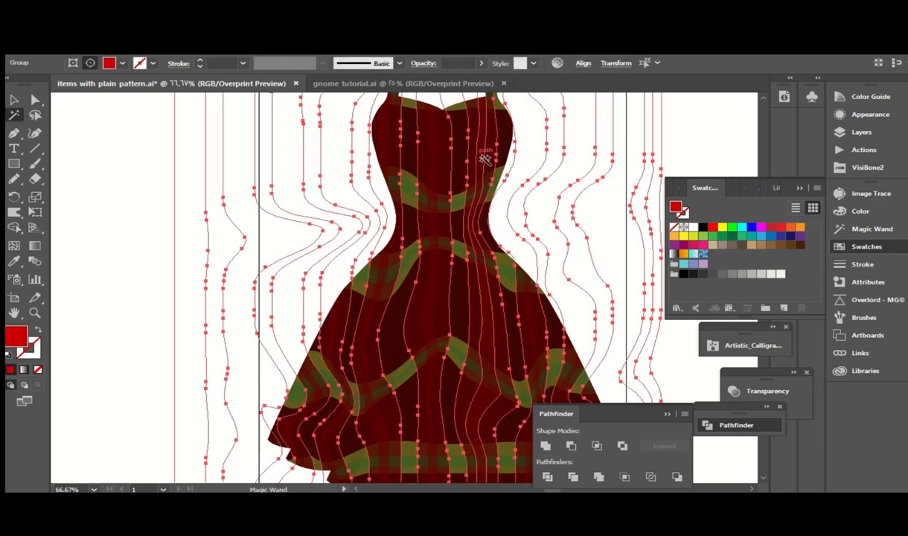
left_click(740, 236)
Step: Colour the horizontal stripes a second green, then reselect the finished green plaid dress
left_click(458, 156)
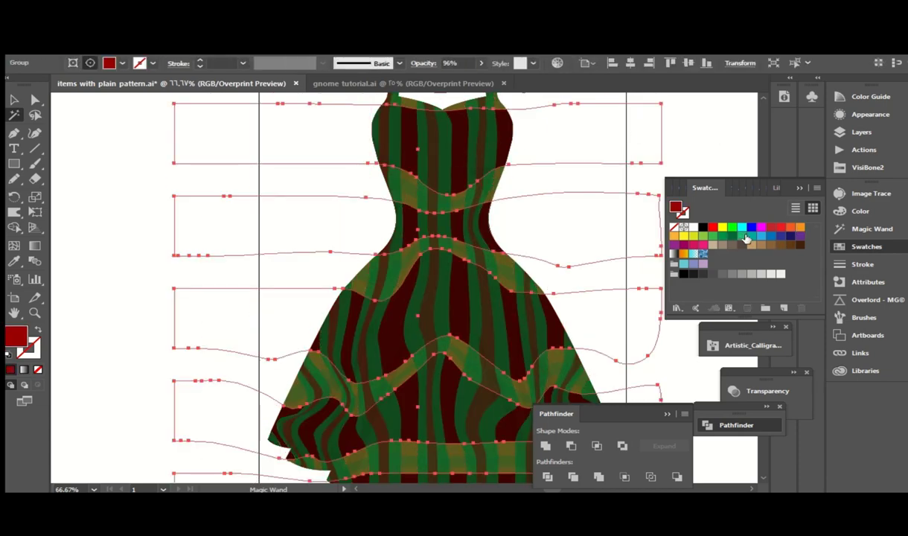
left_click(722, 236)
left_click(735, 146)
key("ctrl+minus")
key("ctrl+minus")
key("v")
left_click(428, 235)
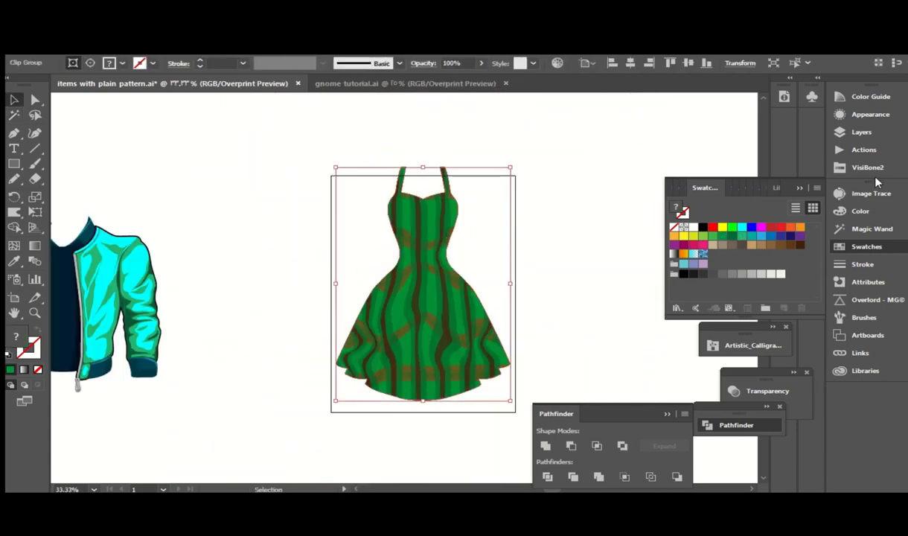
left_click(860, 132)
Step: Warp the dress's inner stripe group further using a Warp tool width of 20
left_click(648, 176)
left_click(795, 203)
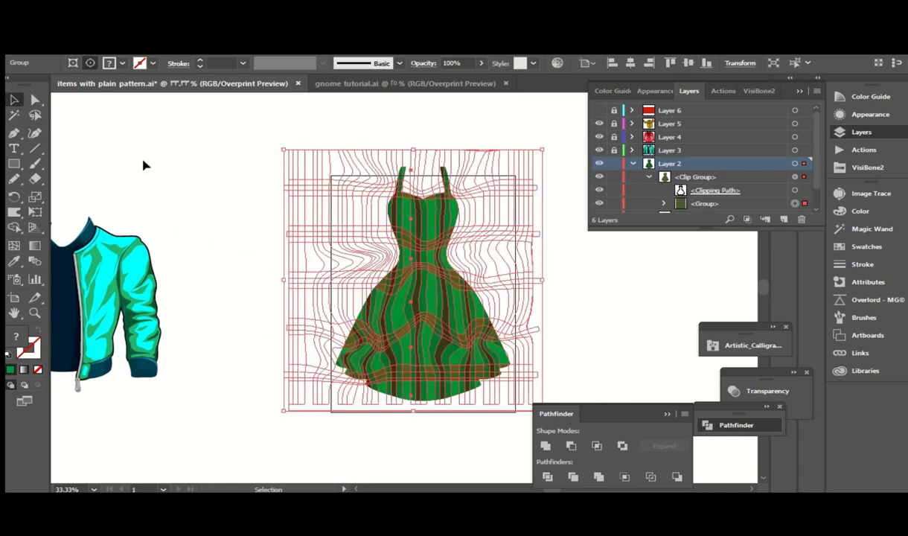
double_click(17, 214)
type("200")
key("Return")
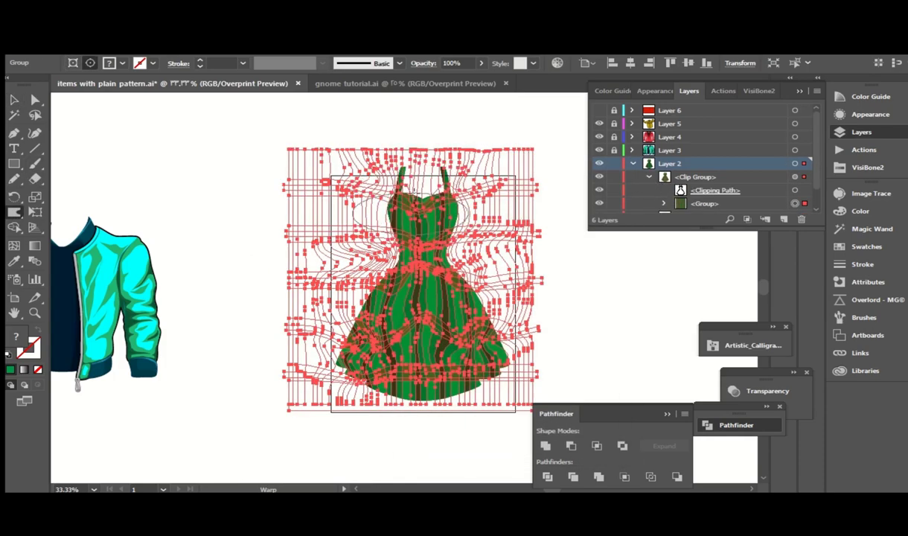
left_click_drag(383, 203, 590, 277)
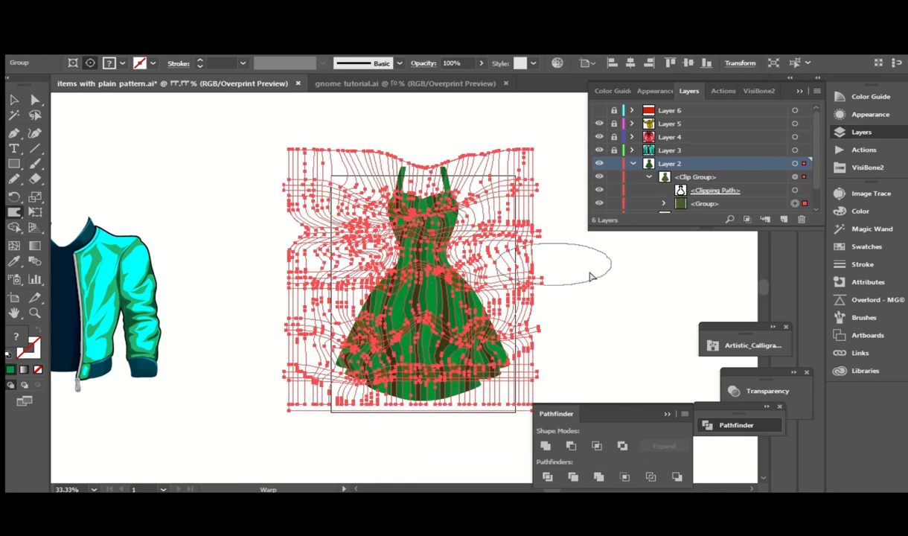
Step: Select the dress's fold shading paths and its own path group
key("a")
left_click(630, 244)
scroll(630, 243, "down", 1)
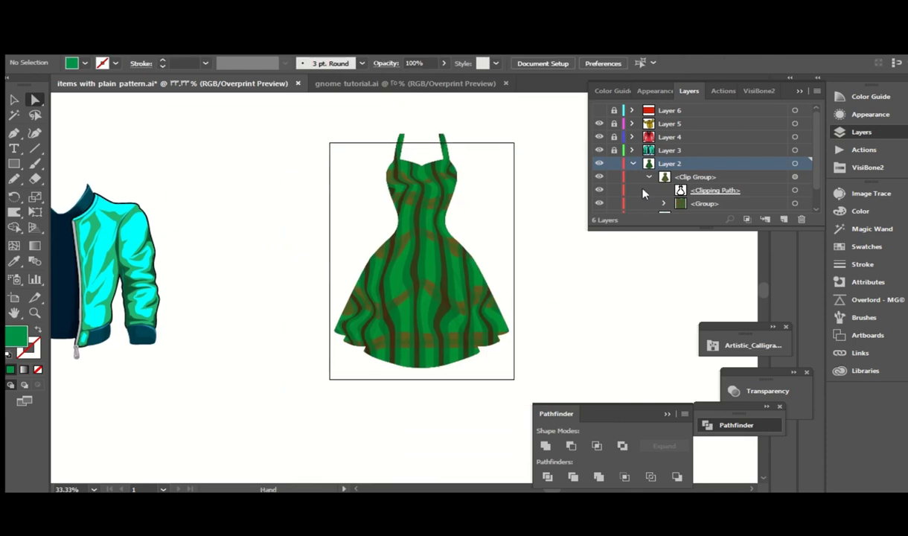
scroll(768, 178, "down", 1)
left_click(795, 169)
scroll(777, 174, "down", 1)
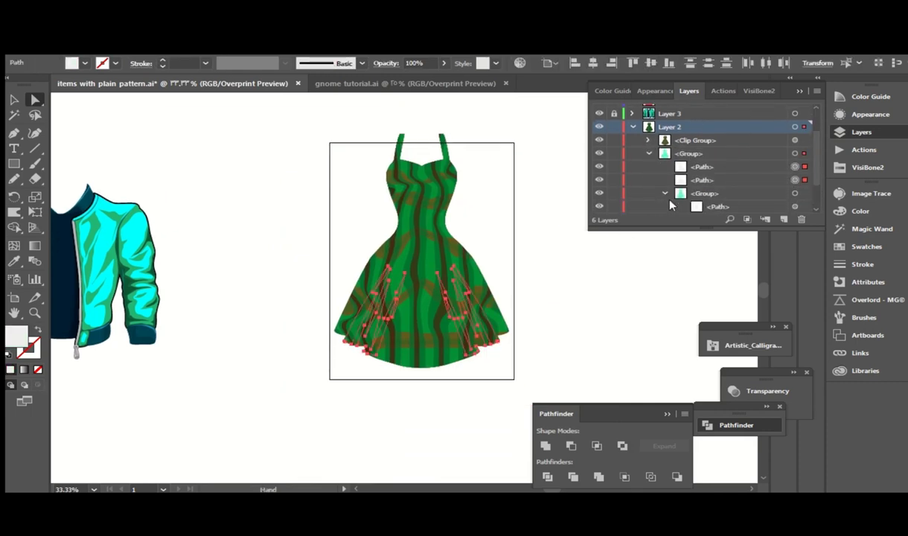
scroll(777, 174, "down", 1)
scroll(774, 173, "down", 1)
scroll(657, 134, "up", 3)
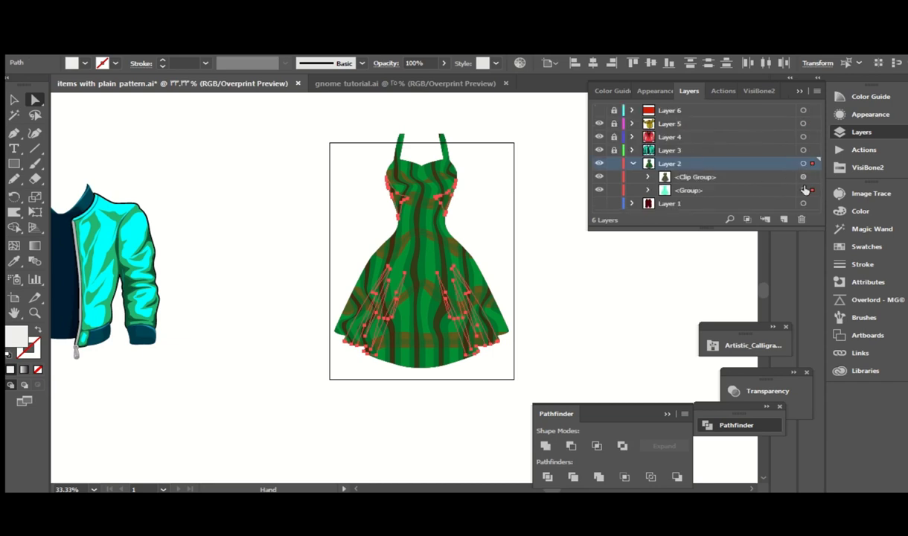
left_click(497, 179)
left_click_drag(328, 372, 497, 179)
Step: Fill the dress fold shading shapes with a dark swatch colour
left_click(390, 66)
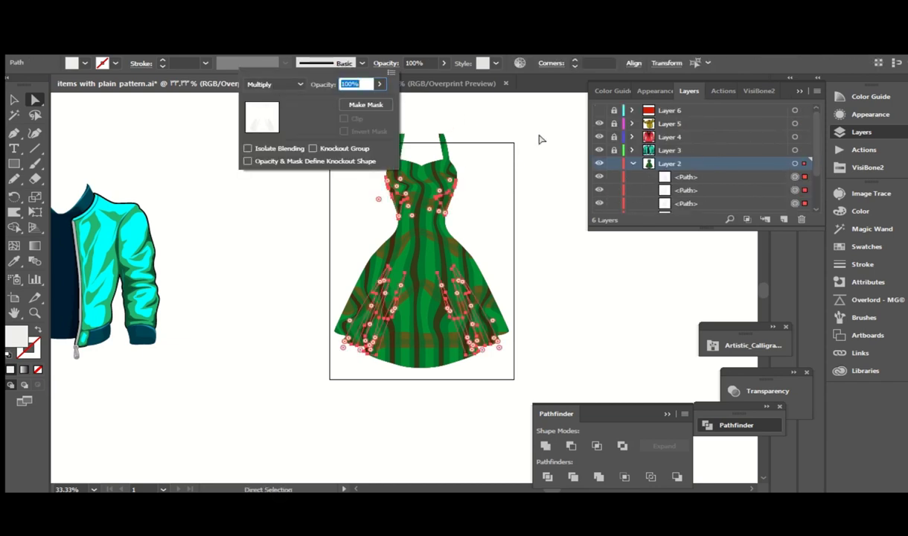
left_click(554, 160)
left_click(794, 178)
left_click(855, 246)
left_click(688, 204)
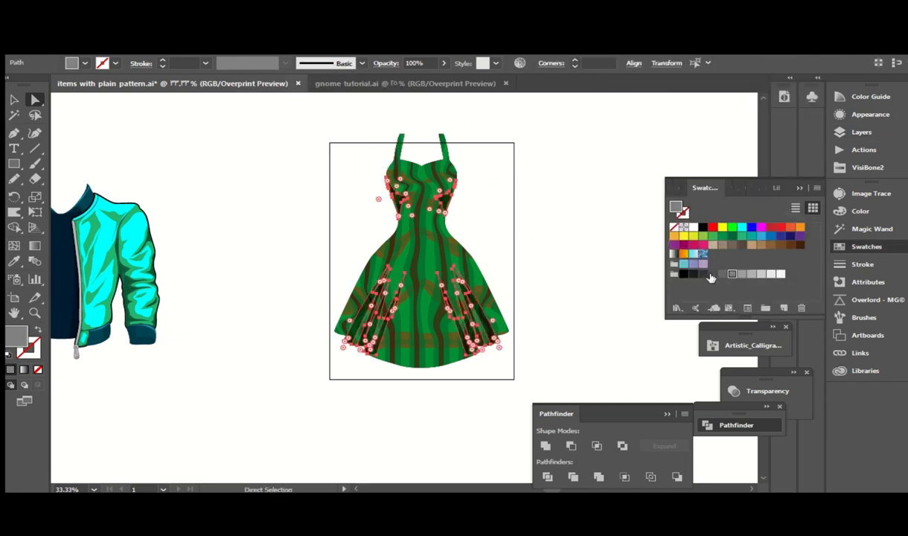
left_click(617, 156)
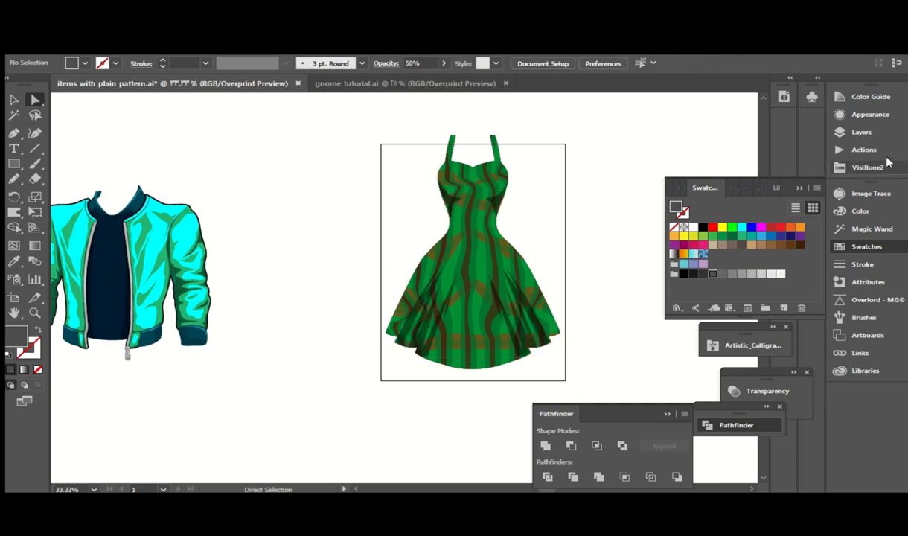
Step: Give the dress outline path a 5 pt stroke weight
left_click(860, 132)
scroll(613, 195, "down", 2)
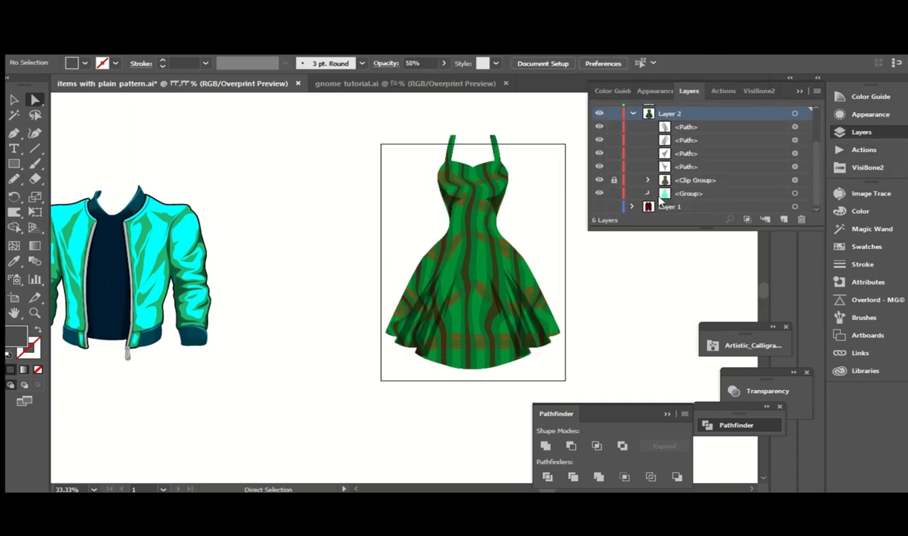
left_click(646, 192)
scroll(753, 194, "down", 1)
left_click(795, 193)
left_click(206, 63)
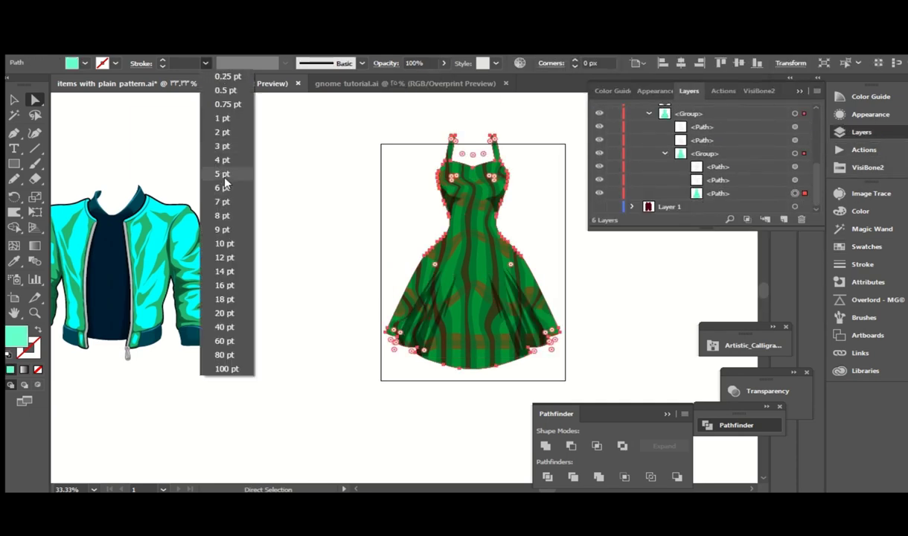
left_click(222, 175)
left_click(861, 264)
left_click(636, 146)
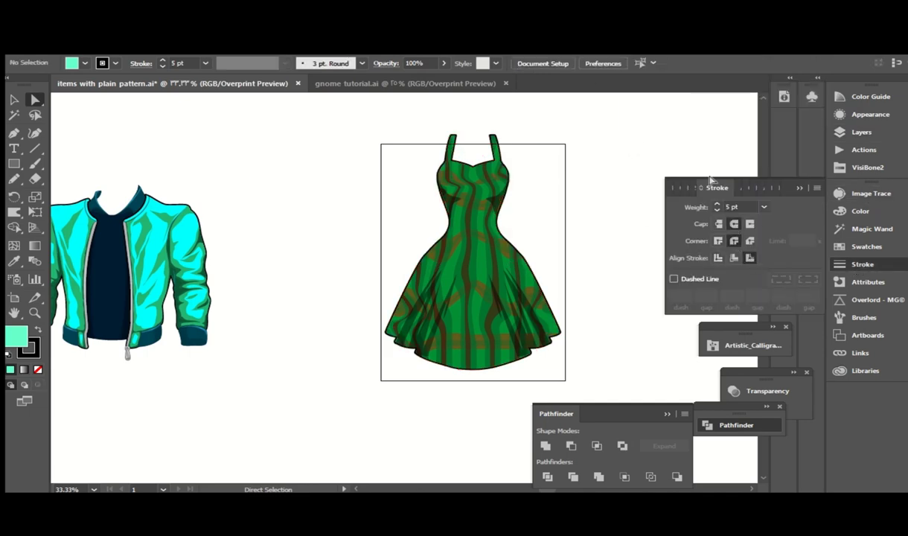
scroll(710, 180, "up", 3)
scroll(774, 157, "down", 1)
Step: Paint two brushed fold lines across the dress skirt
left_click(876, 134)
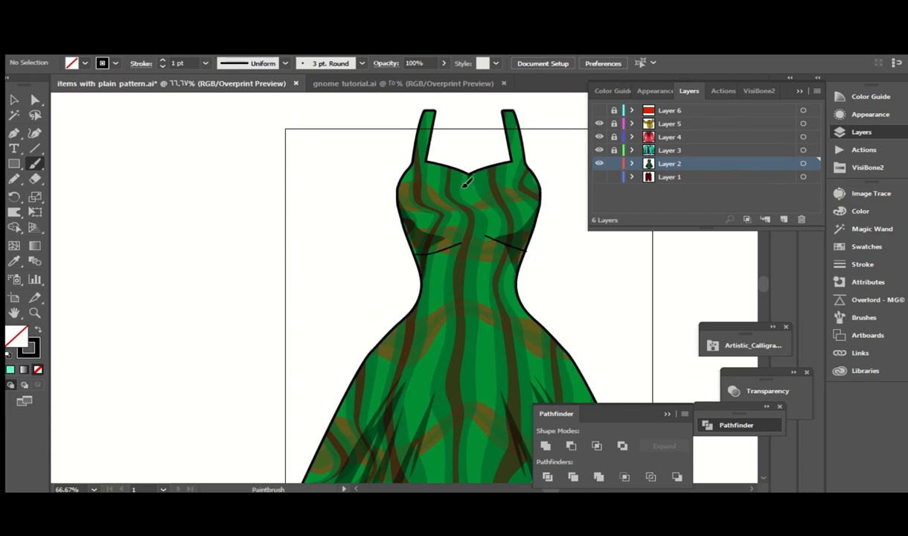
scroll(428, 115, "down", 3)
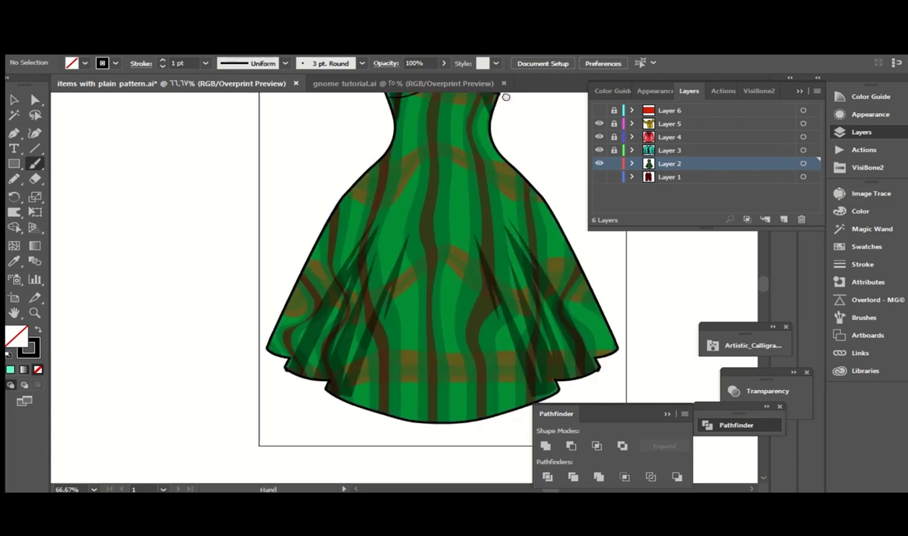
left_click_drag(381, 247, 345, 326)
left_click_drag(379, 224, 314, 348)
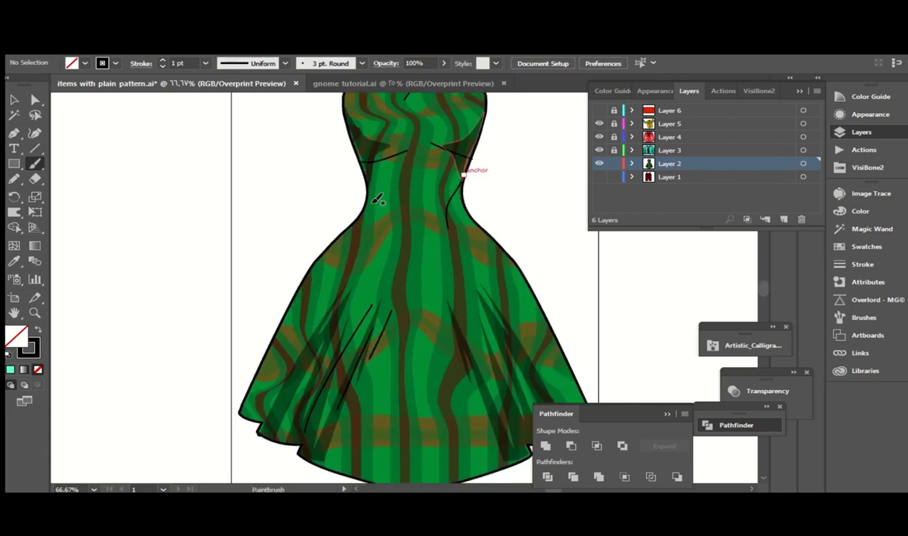
Step: Set the 3 pt Round brush size to Pressure, leaving existing strokes unchanged
left_click(329, 63)
double_click(237, 90)
left_click(269, 321)
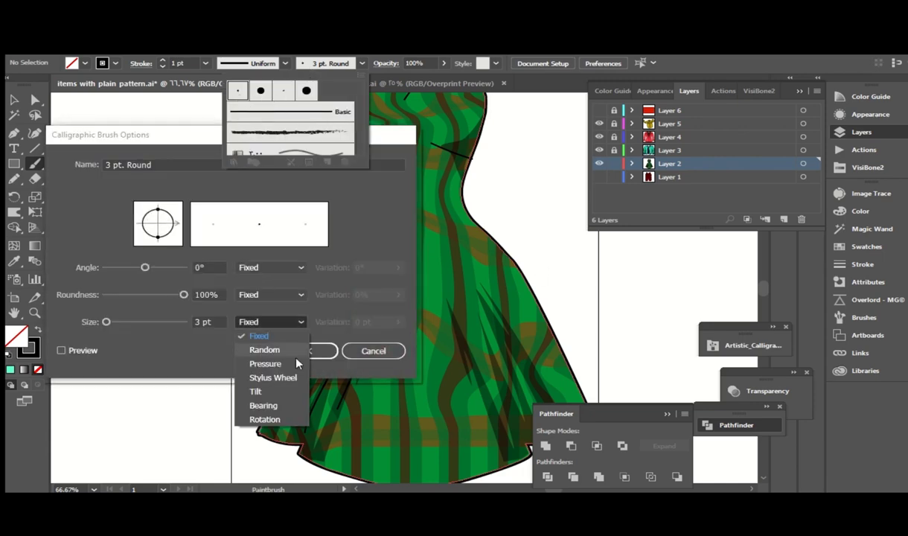
left_click(296, 362)
left_click(307, 351)
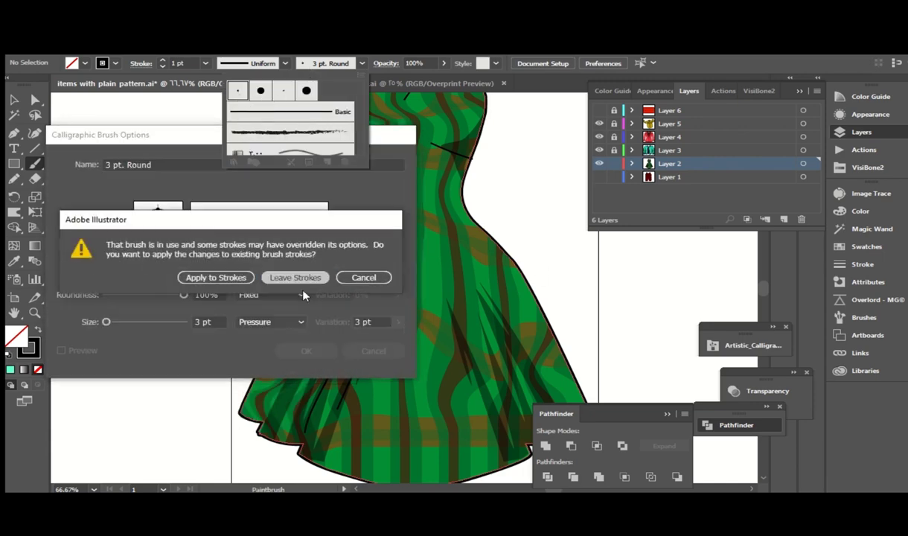
left_click(290, 276)
left_click(457, 195)
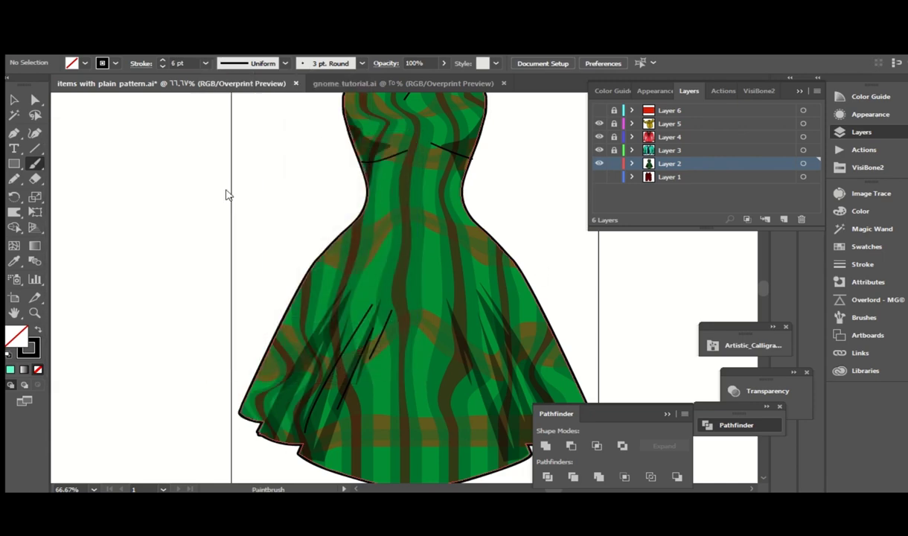
Step: Set the brush stroke weight to 4 pt
left_click(361, 63)
double_click(223, 89)
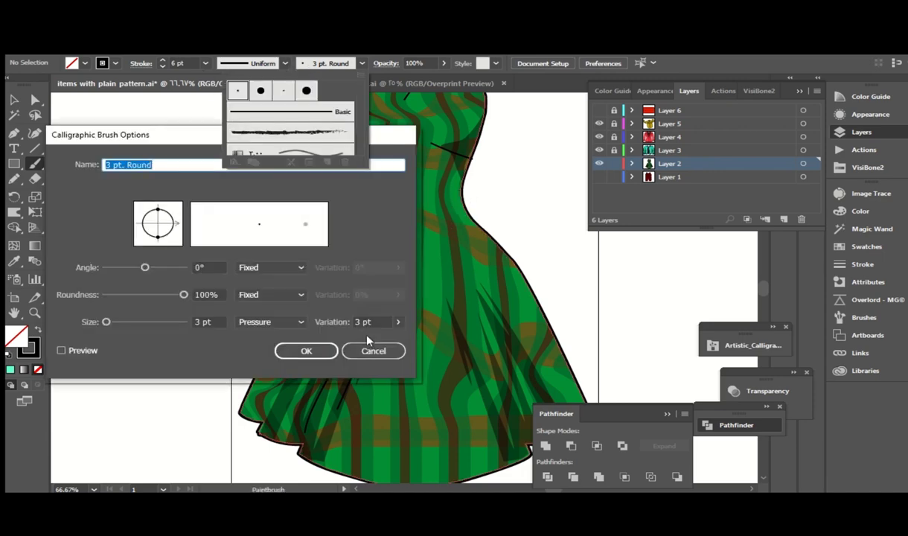
key("Return")
left_click(235, 117)
left_click(205, 63)
left_click(219, 128)
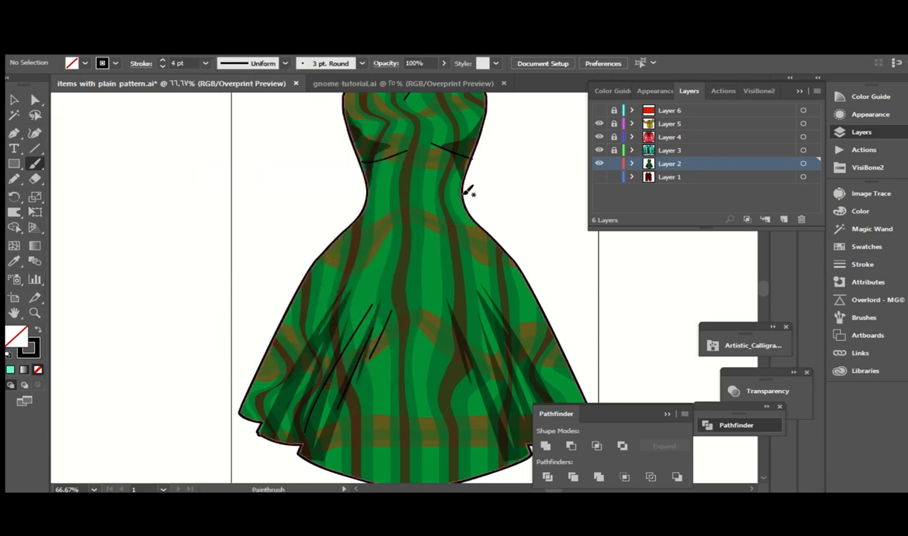
Step: Hide the dress layer, Layer 2
left_click_drag(485, 313, 469, 240)
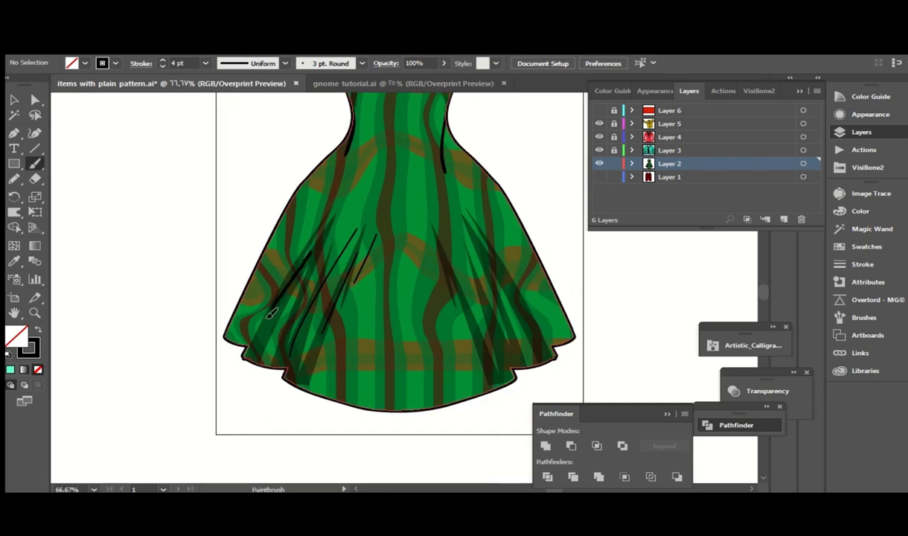
scroll(380, 259, "up", 3)
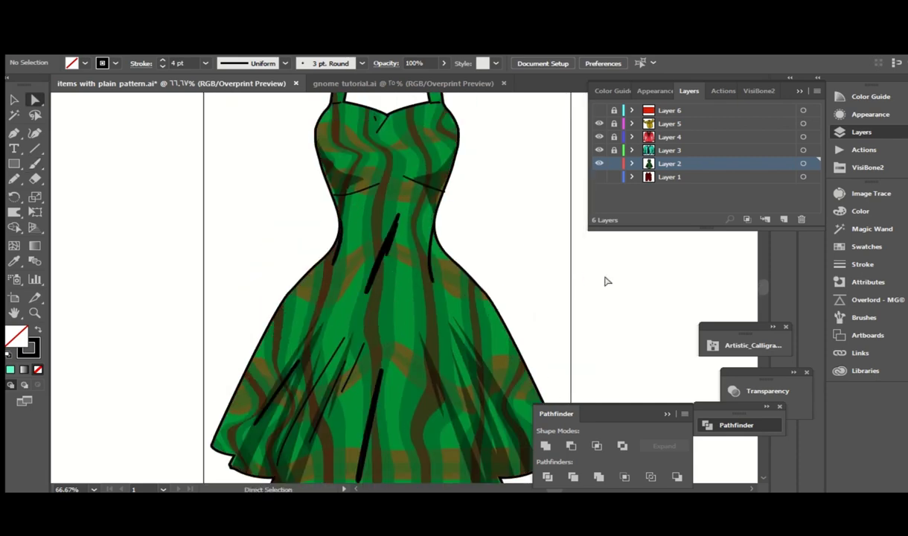
key("ctrl+minus")
key("ctrl+minus")
key("ctrl+minus")
scroll(603, 168, "left", 2)
left_click(598, 163)
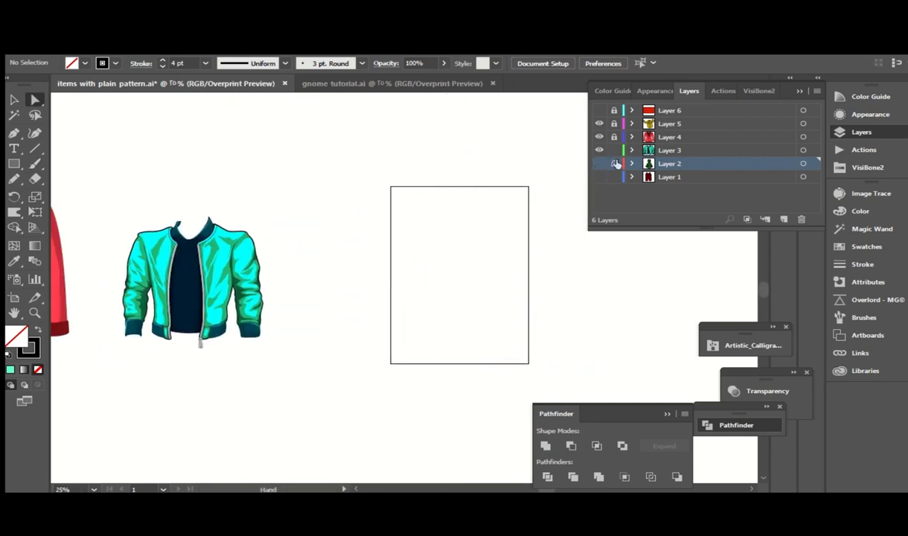
Step: Lock the hidden dress layer, make the jacket layer active and show the red plaid
left_click(599, 176)
left_click(632, 176)
scroll(707, 171, "down", 2)
left_click(794, 150)
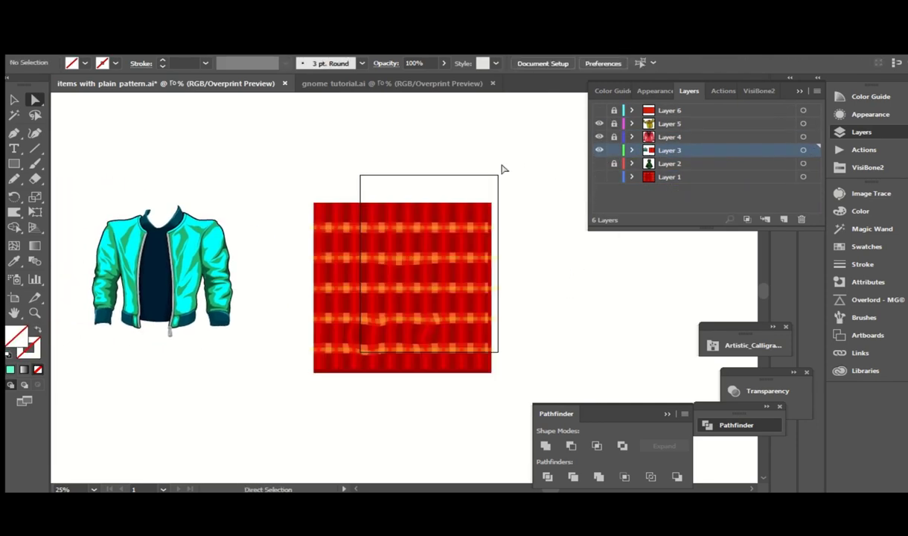
Step: Move the cyan jacket body shapes onto the red plaid
scroll(435, 328, "left", 3)
scroll(514, 243, "up", 2)
left_click(392, 250)
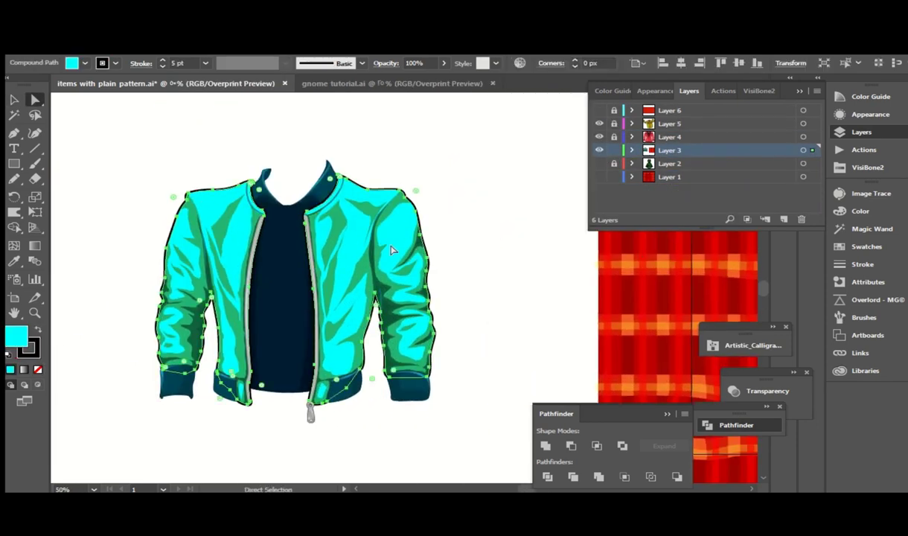
scroll(467, 221, "right", 5)
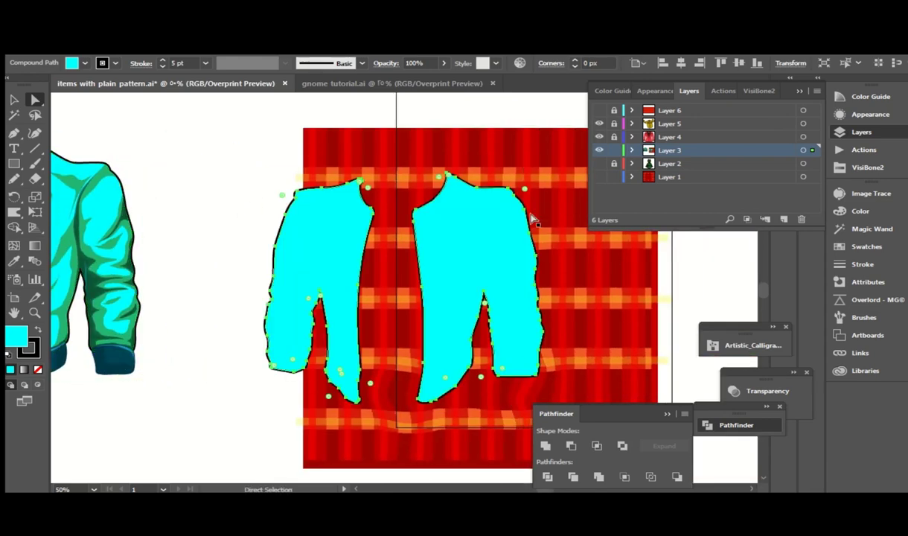
left_click_drag(496, 265, 561, 261)
left_click(596, 253)
Step: Clip the red plaid inside the jacket shapes with a Ctrl+7 clipping mask
scroll(596, 252, "right", 3)
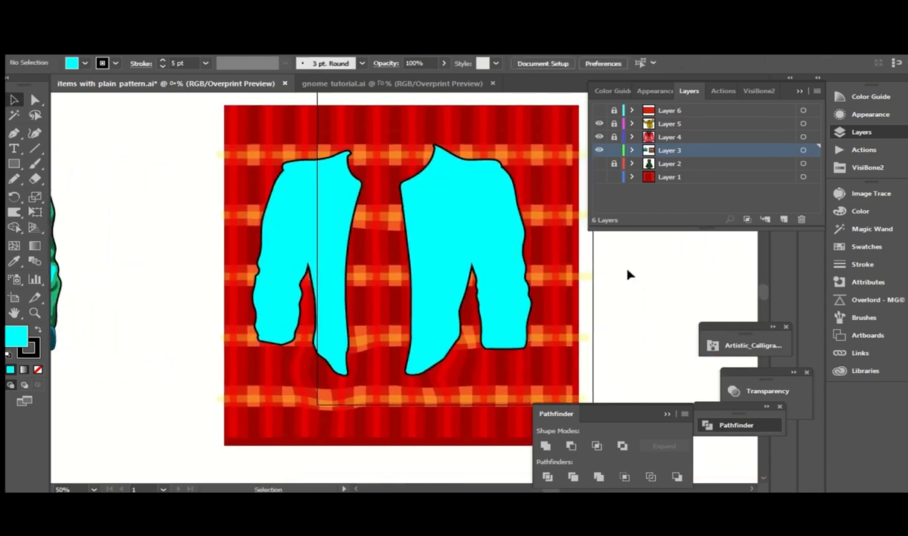
key("ctrl+a")
left_click(14, 227)
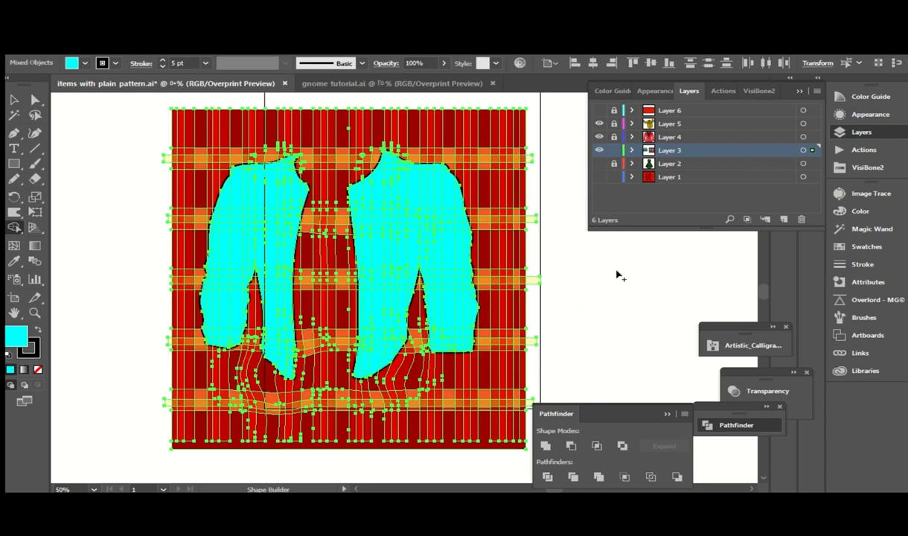
key("ctrl+7")
key("ctrl+shift+a")
key("ctrl+minus")
key("ctrl+minus")
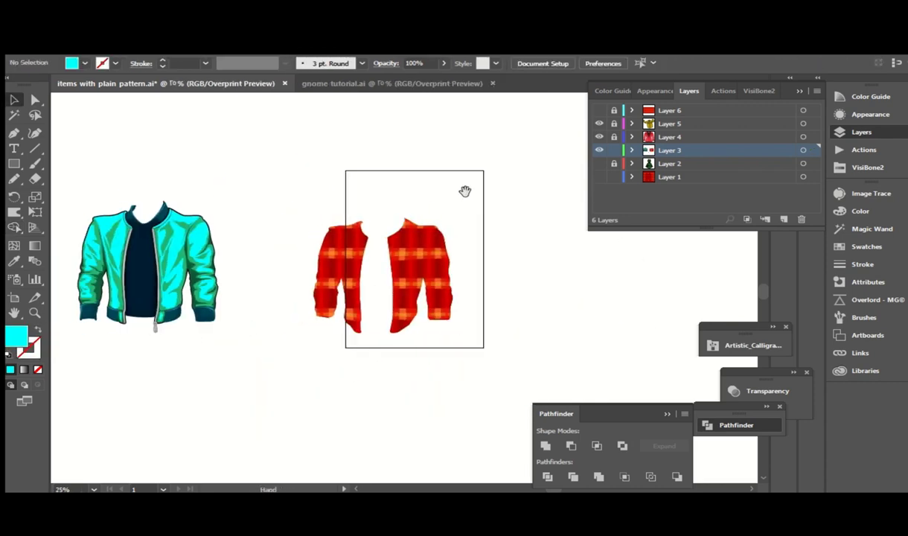
Step: Align the clipped plaid pieces over the cyan jacket and select its red stripes
left_click_drag(417, 261, 183, 257)
key("ctrl+plus")
key("ctrl+plus")
key("ctrl+plus")
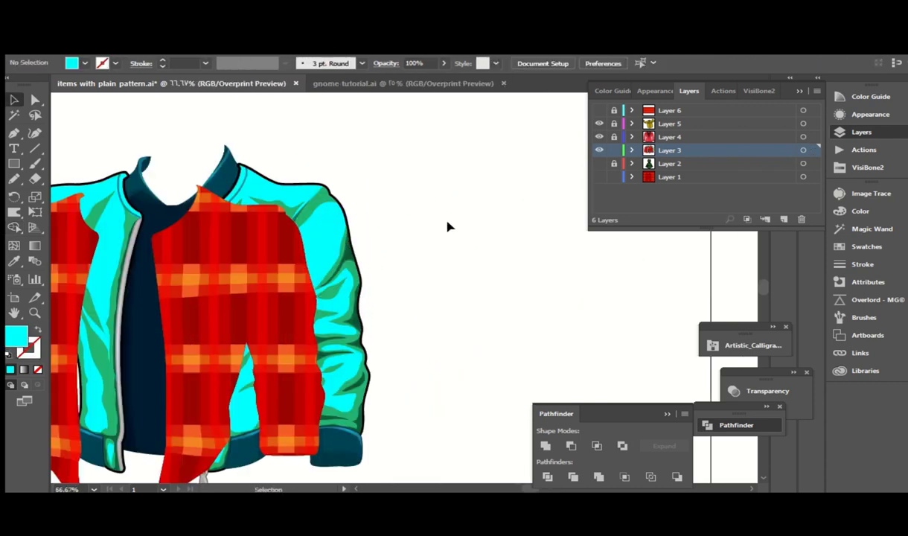
scroll(446, 225, "left", 5)
left_click_drag(466, 218, 489, 231)
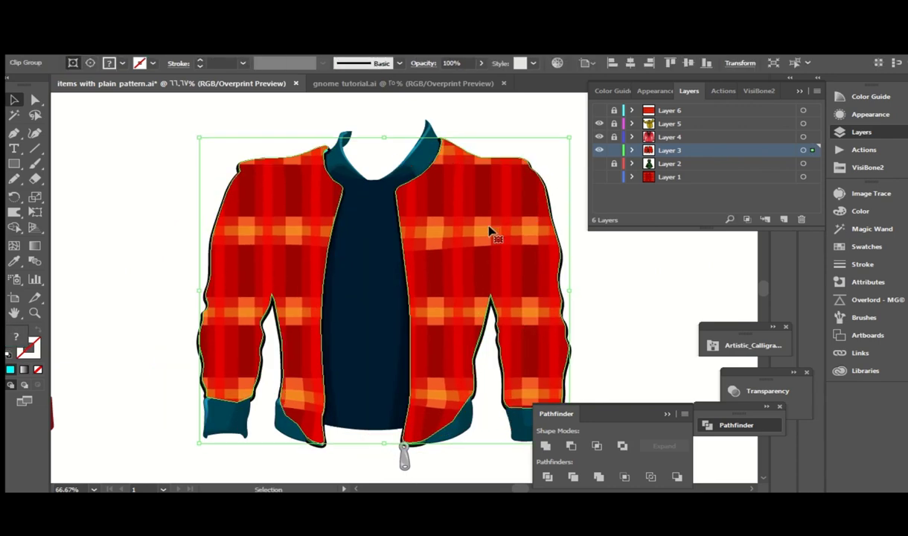
left_click(600, 267)
key("y")
left_click(446, 193)
Step: Recolour the jacket plaid's horizontal and vertical stripes blue from the VisiBone2 palette
left_click(863, 246)
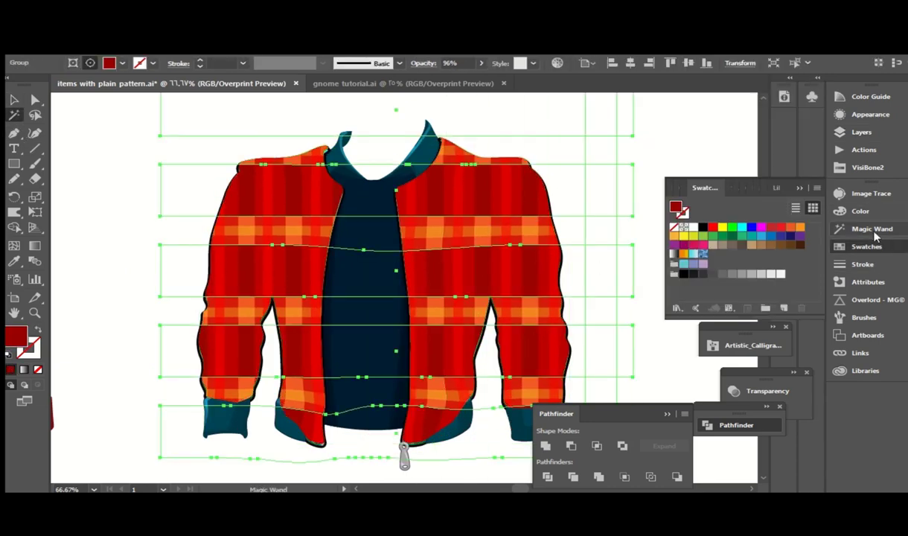
left_click(862, 167)
left_click(646, 189)
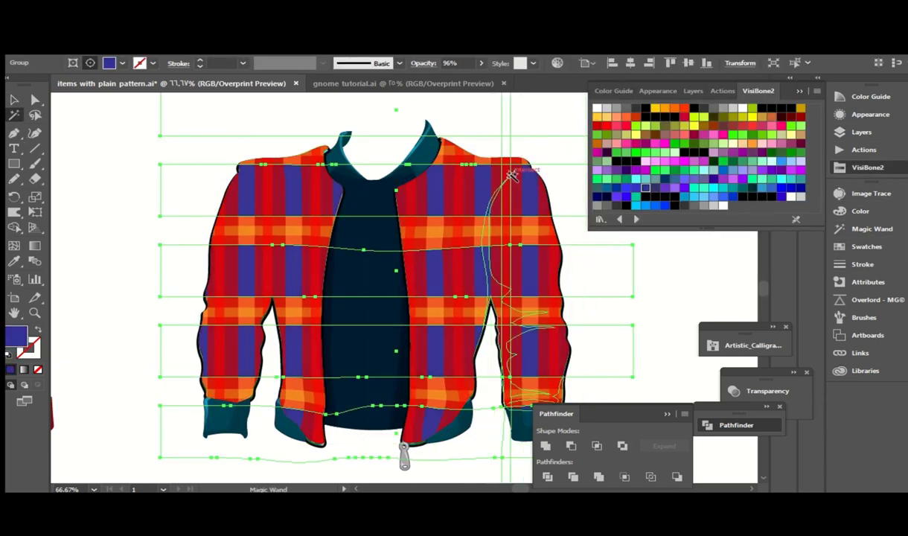
left_click(547, 173)
left_click(527, 157)
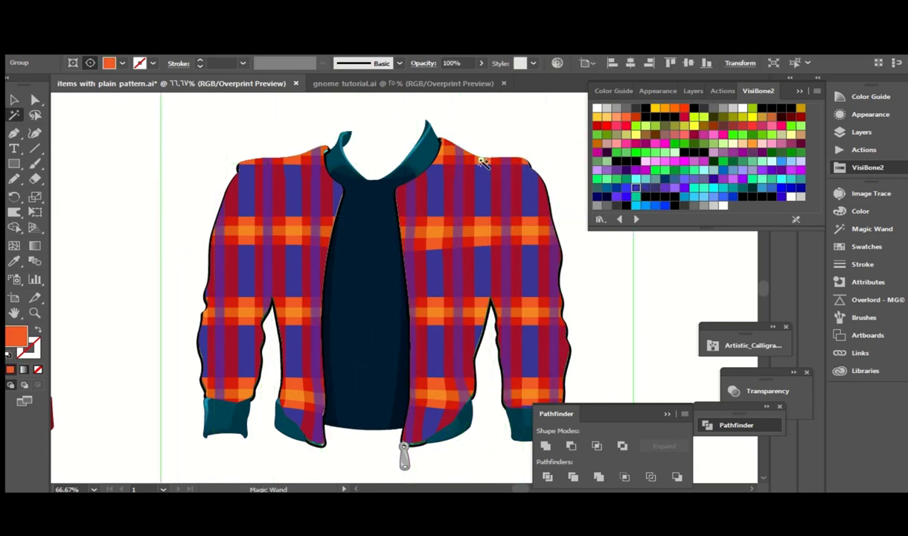
left_click(486, 223)
left_click(623, 189)
left_click(487, 225)
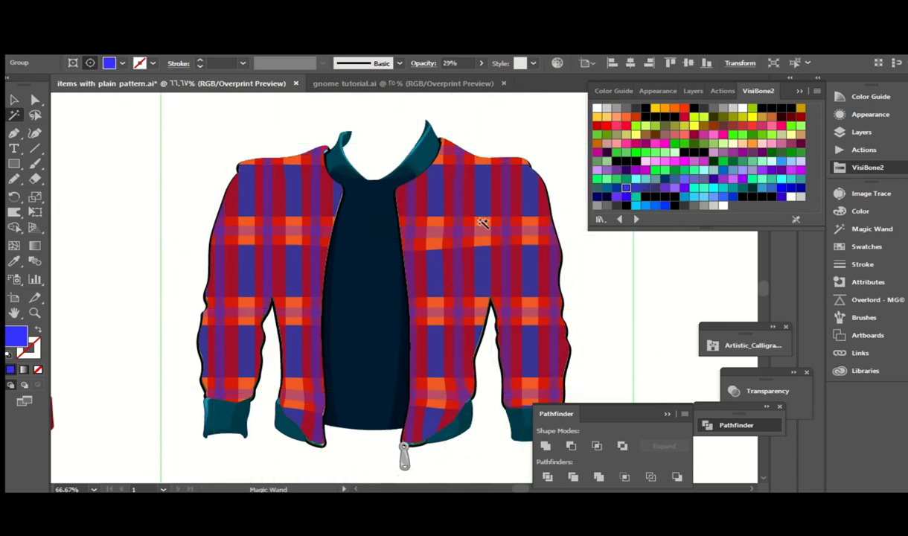
left_click(549, 305)
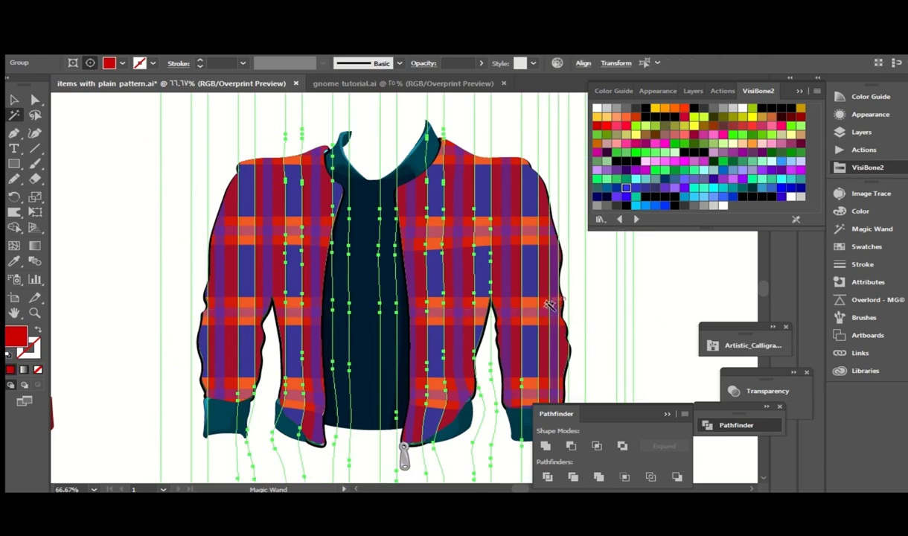
key("ctrl+shift+a")
Step: Set the plaid jacket group to 80% opacity with Multiply blending, then expand Layer 3
key("v")
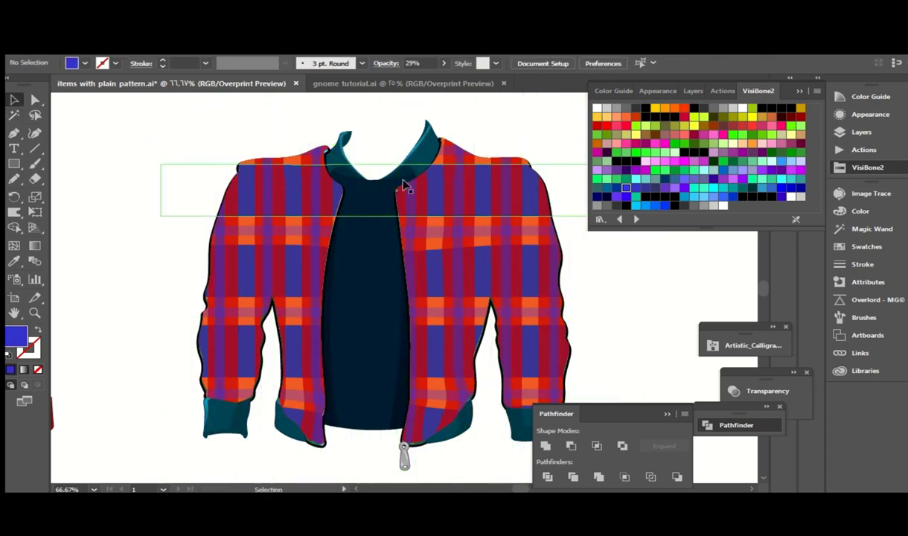
left_click(500, 175)
left_click_drag(478, 64, 472, 84)
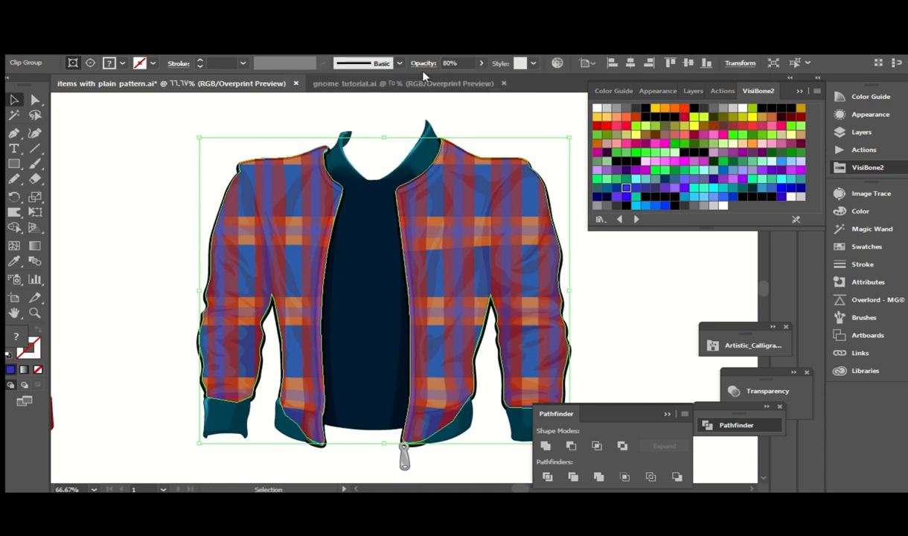
left_click(424, 63)
left_click(309, 84)
left_click(309, 129)
left_click(473, 110)
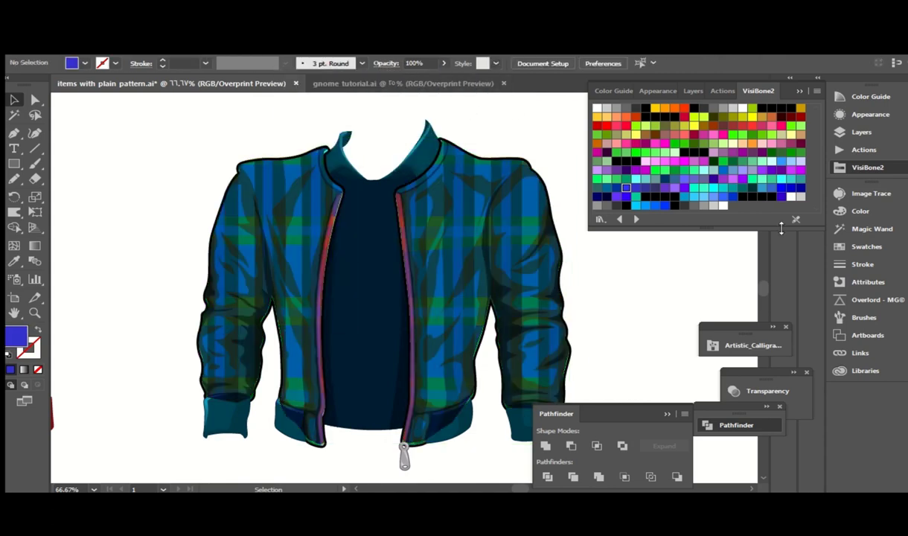
key("ctrl+minus")
left_click(861, 132)
left_click(632, 149)
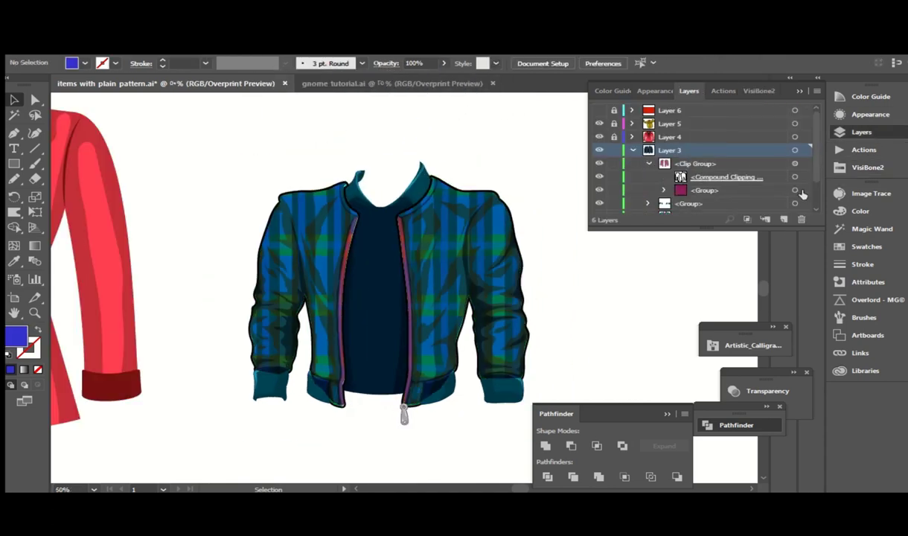
Step: Warp the jacket's plaid pattern across the right shoulder, left side, hem and right sleeve
left_click(794, 191)
left_click(16, 213)
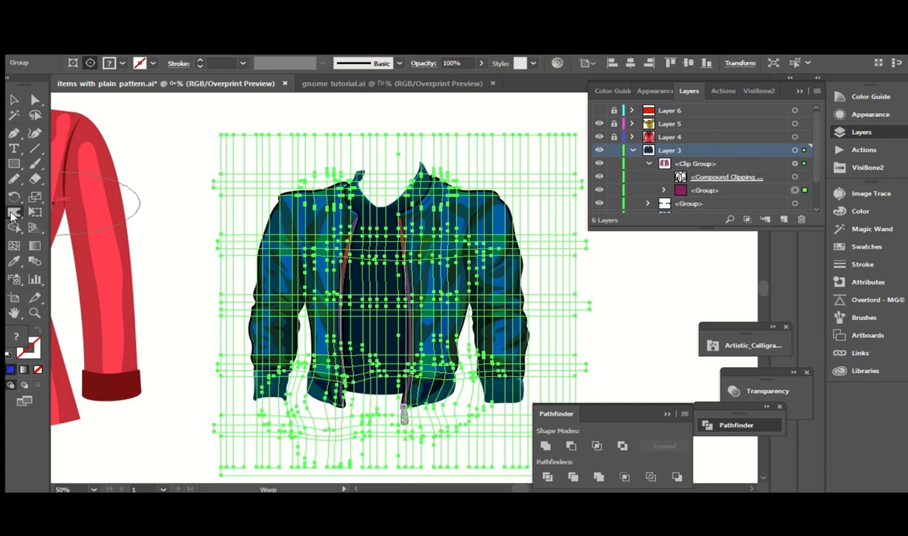
double_click(14, 213)
key("Return")
mouse_move(480, 216)
left_mouse_down()
mouse_move(567, 180)
mouse_move(435, 232)
mouse_move(234, 335)
left_mouse_up()
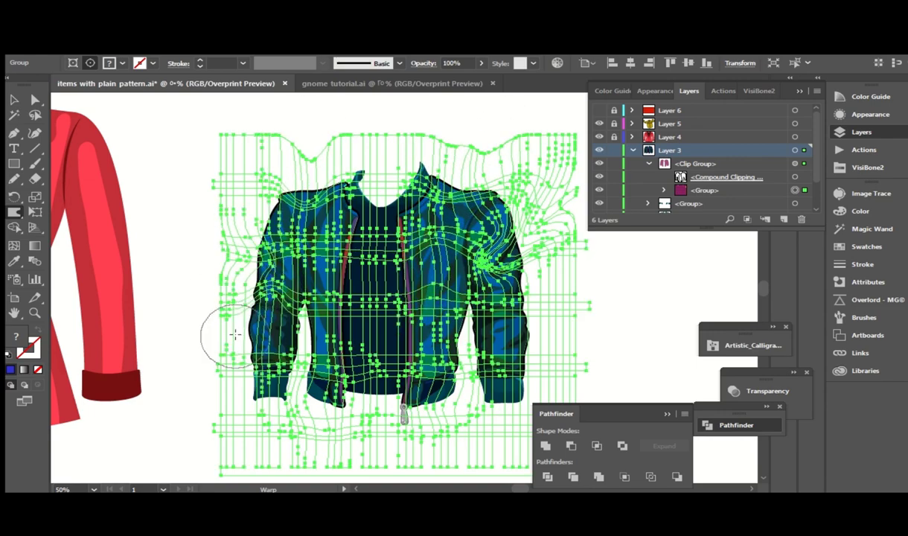
mouse_move(235, 335)
left_mouse_down()
mouse_move(342, 262)
mouse_move(497, 363)
mouse_move(514, 231)
left_mouse_up()
key("ctrl+shift+a")
left_click_drag(658, 314, 647, 270)
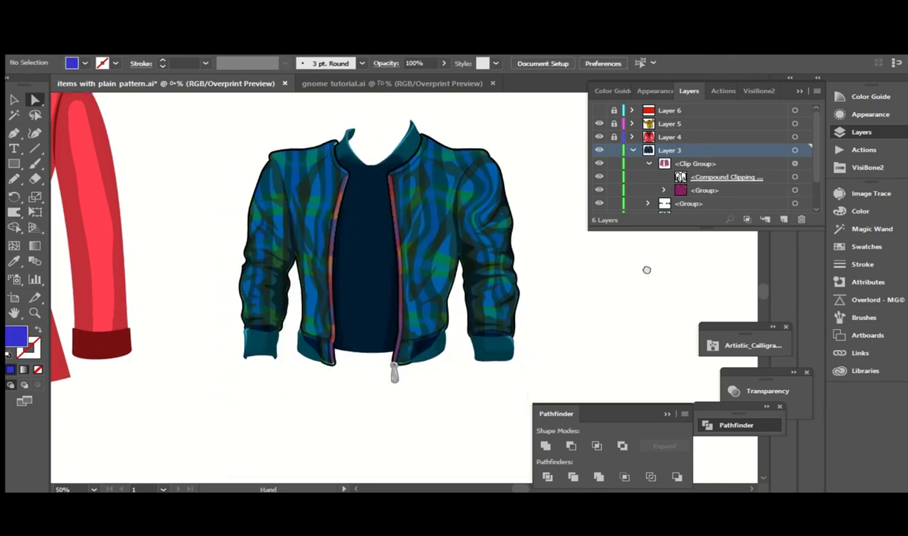
key("ctrl+minus")
left_click(632, 150)
Step: Hide the blue-green jacket's layer, show Layer 1 and select the red plaid pattern
left_click(599, 150)
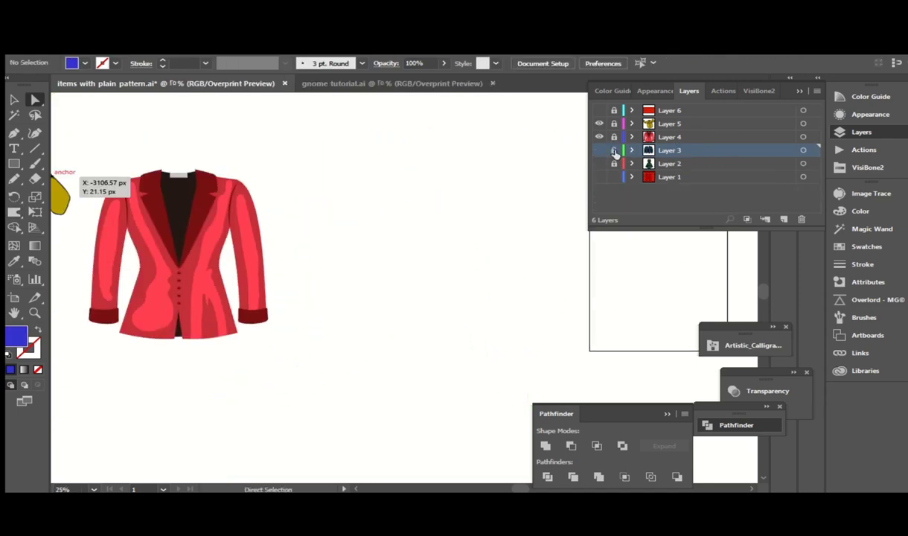
left_click(673, 137)
left_click(598, 177)
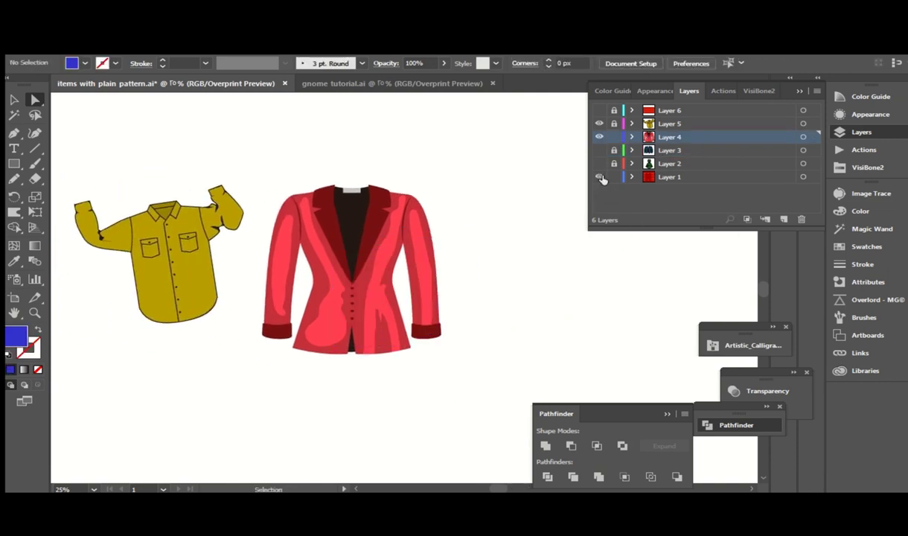
left_click_drag(536, 305, 217, 265)
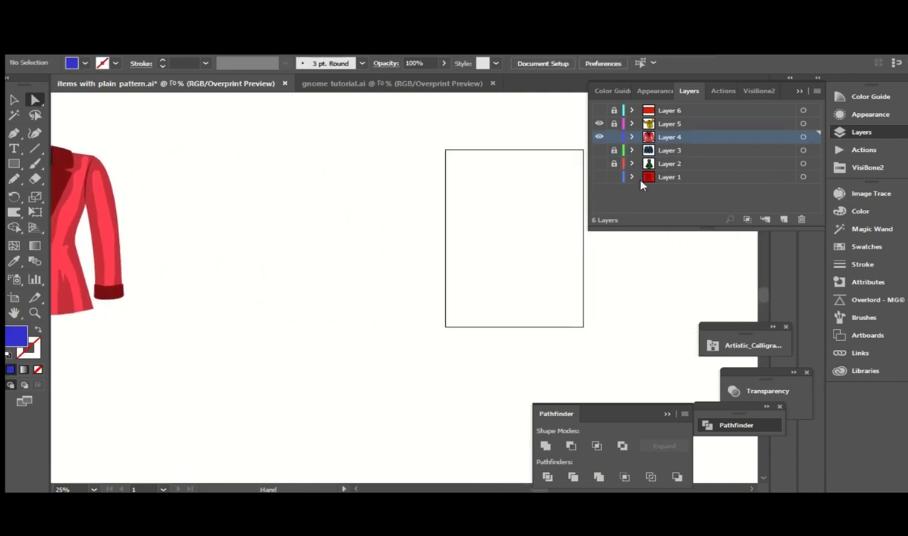
left_click(599, 190)
scroll(723, 188, "down", 2)
left_click(794, 112)
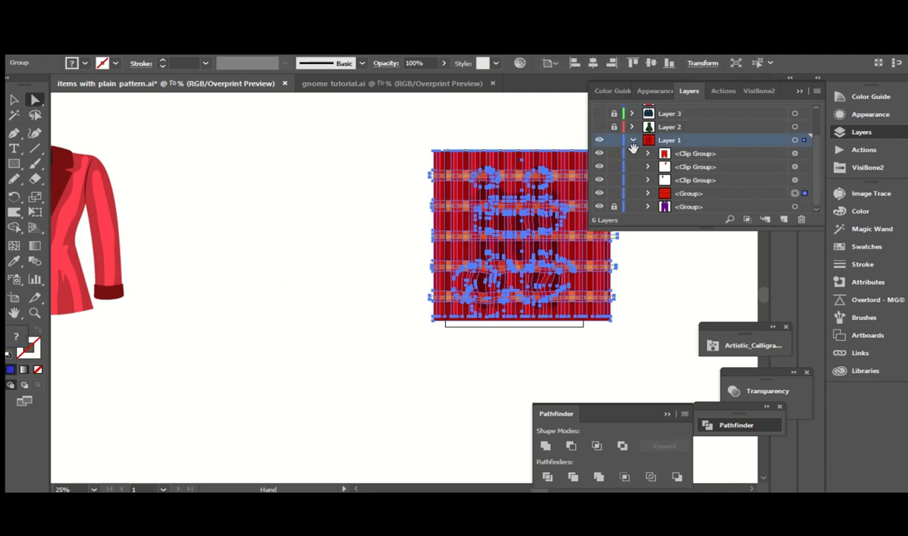
left_click(632, 176)
Step: Move the red plaid pattern beside the red blazer
key("ctrl+x")
left_click(669, 137)
left_click_drag(299, 277, 537, 277)
key("ctrl+v")
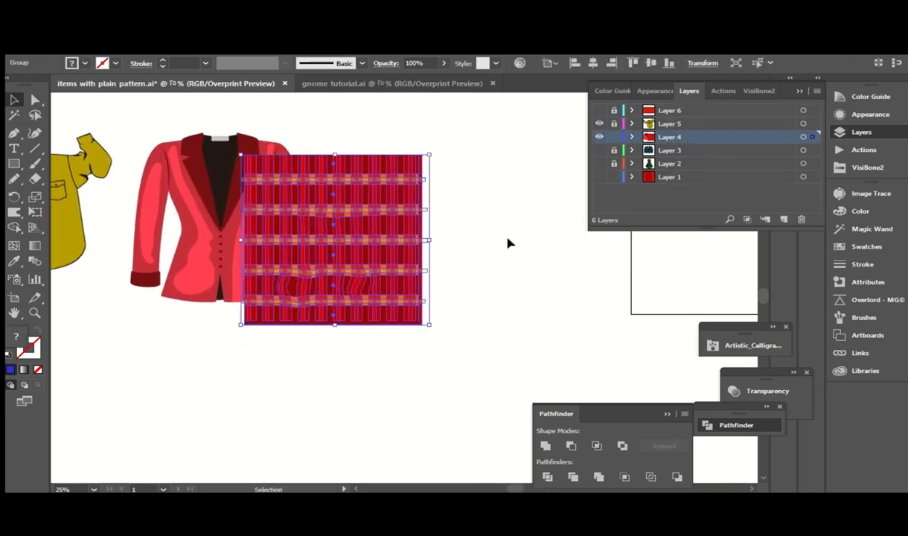
left_click_drag(429, 282, 602, 281)
key("ctrl+plus")
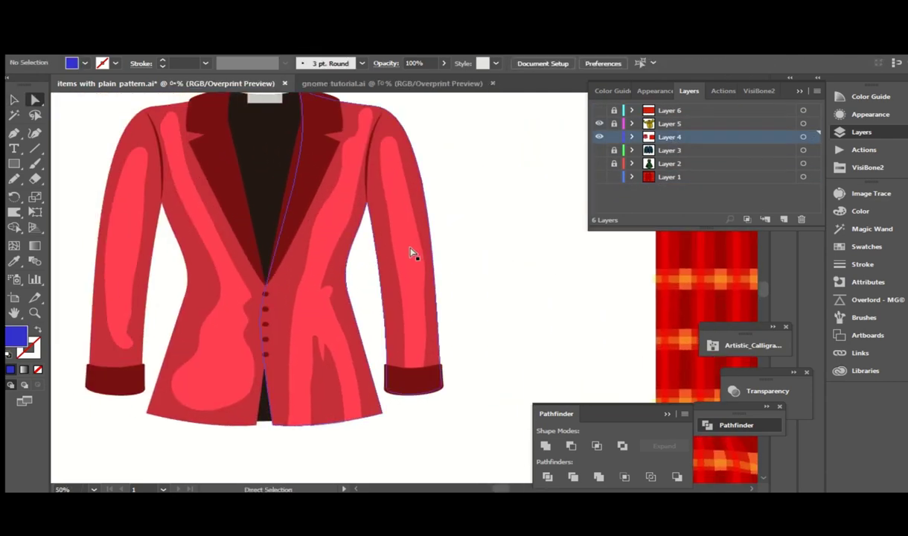
Step: Copy the blazer's main body shape and place the copy over the plaid
key("a")
left_click(413, 263)
key("v")
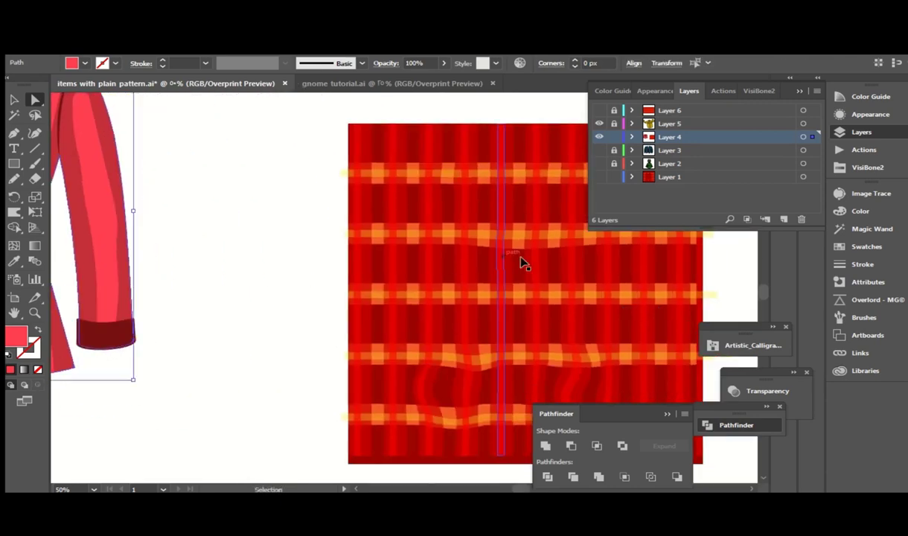
left_click_drag(494, 176, 513, 178)
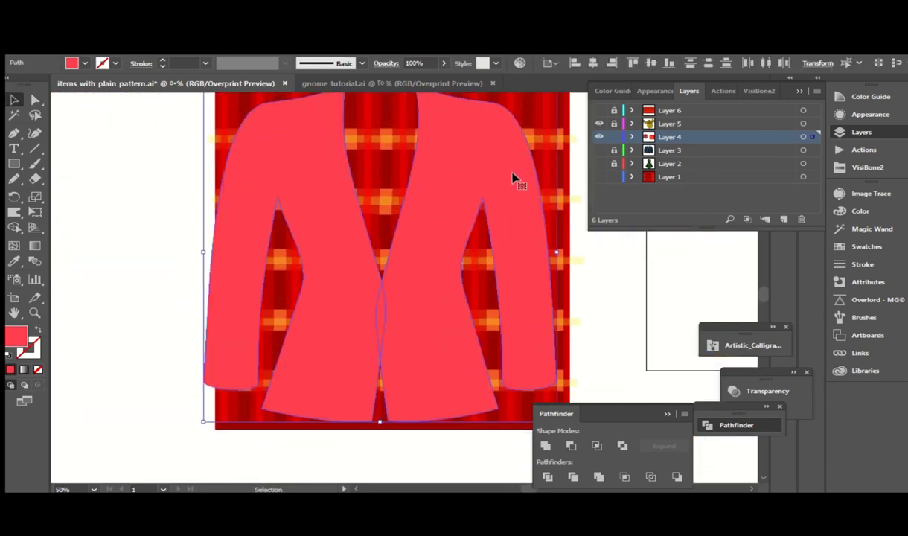
left_click(631, 288)
key("ctrl+minus")
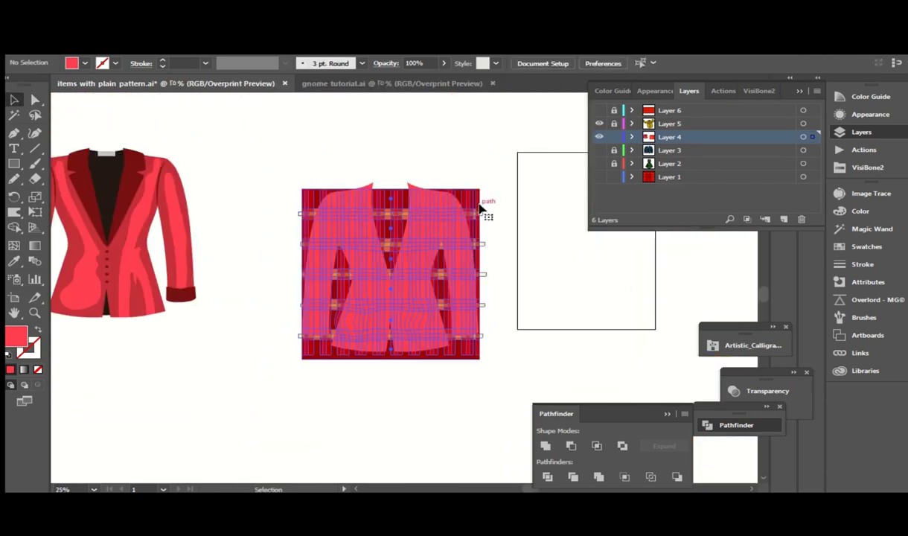
Step: Enlarge the plaid so it fully covers the copied jacket shape
left_click_drag(385, 189, 395, 182)
left_click_drag(300, 273, 284, 265)
left_click_drag(385, 359, 389, 366)
left_click_drag(485, 273, 507, 280)
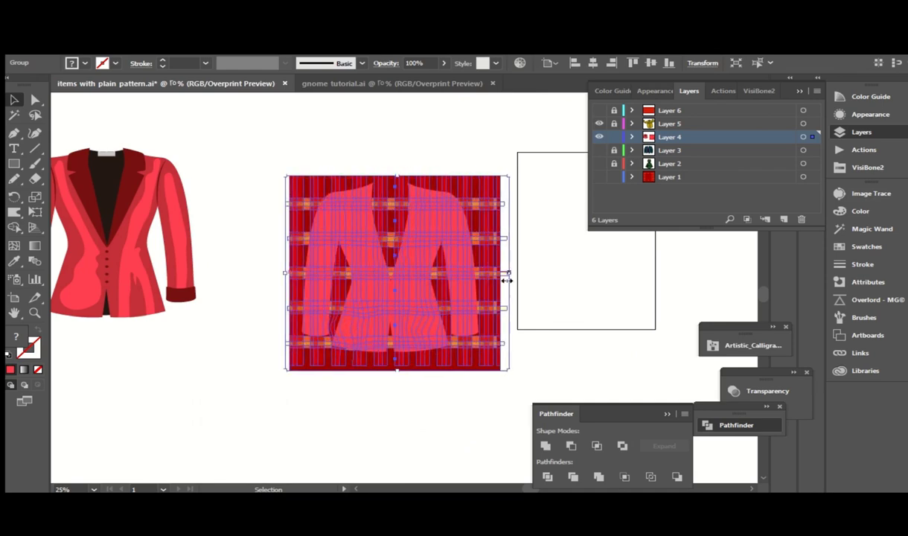
left_click(442, 95)
left_click_drag(506, 141, 462, 177)
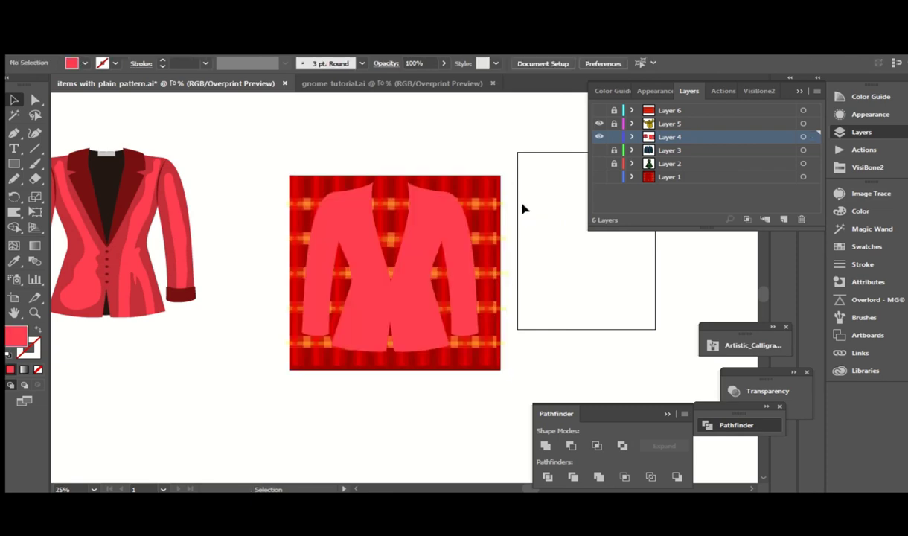
Step: Clip the plaid inside each of the two jacket body panels with Ctrl+7
left_click(632, 137)
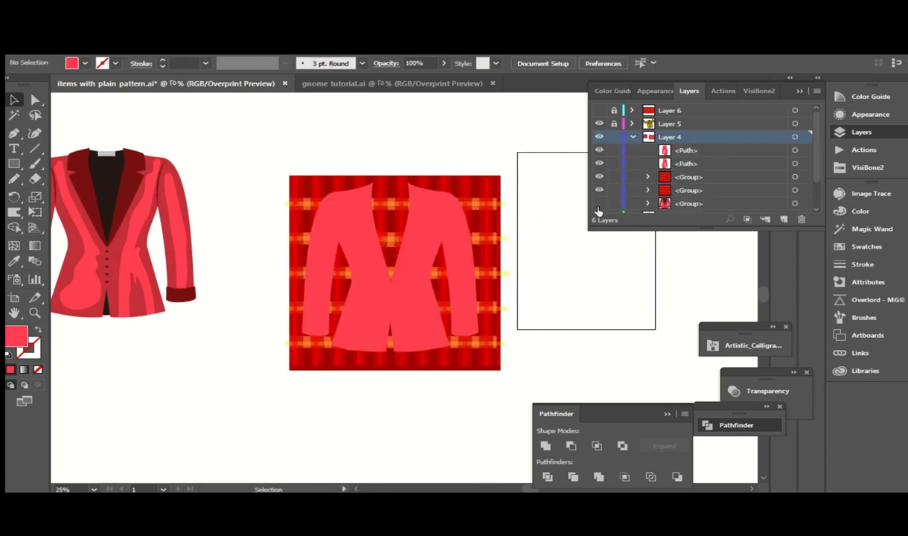
left_click(795, 163)
key("ctrl+7")
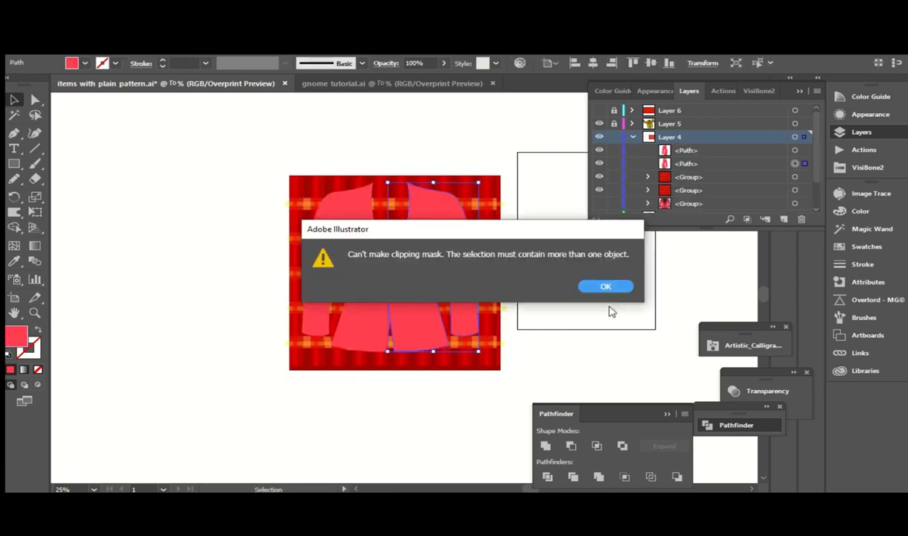
key("Return")
left_click(795, 176, "shift")
key("ctrl+7")
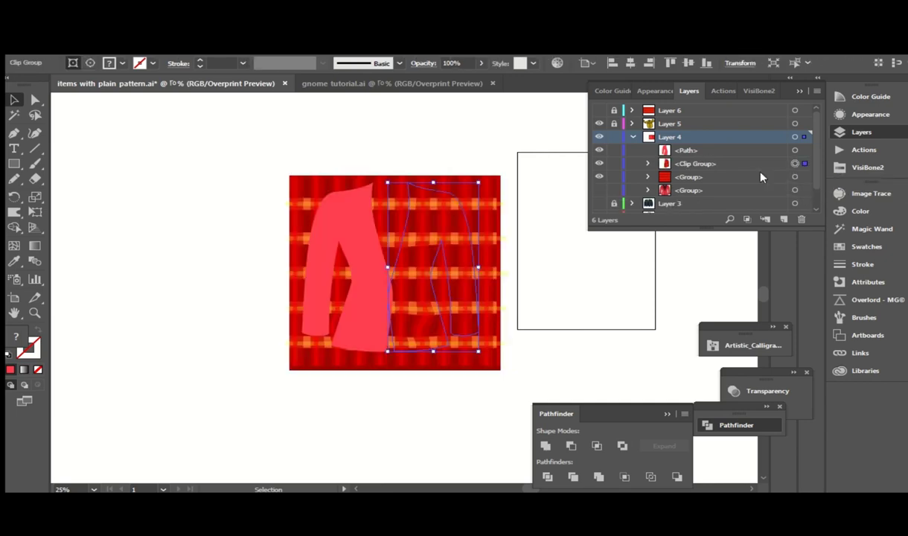
left_click(794, 177)
key("ctrl+7")
left_click(523, 202)
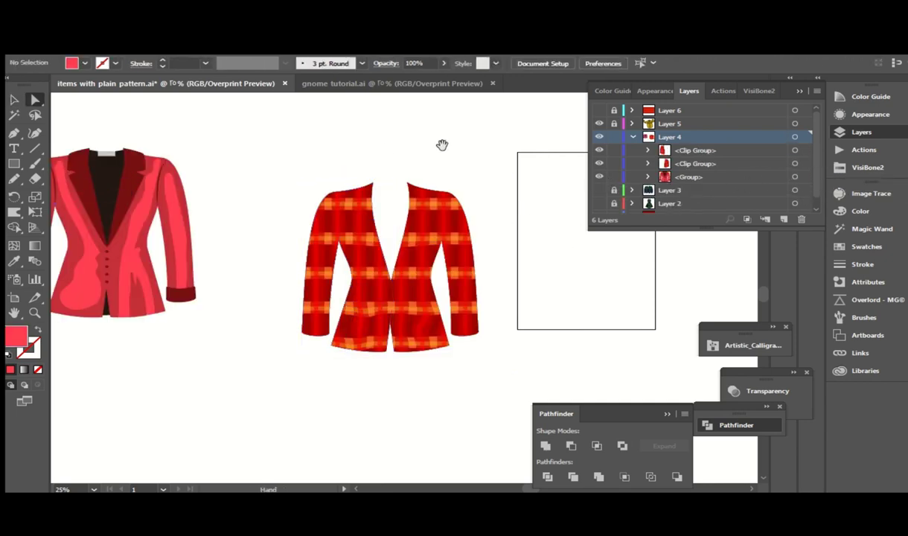
left_click_drag(442, 144, 594, 175)
Step: Move the plaid jacket silhouette onto the red blazer
left_click(534, 272)
left_click_drag(533, 272, 249, 236)
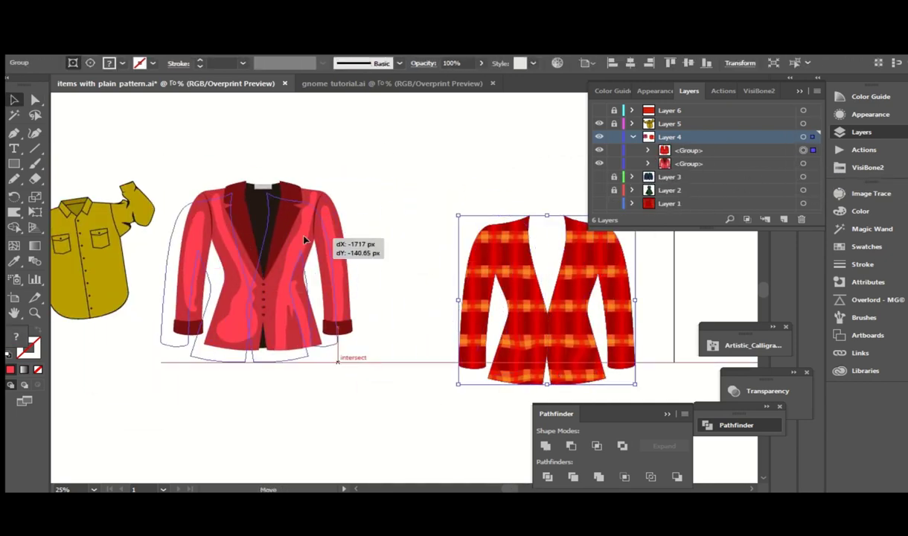
left_click_drag(376, 148, 513, 186)
scroll(513, 186, "up", 2)
scroll(513, 193, "up", 1)
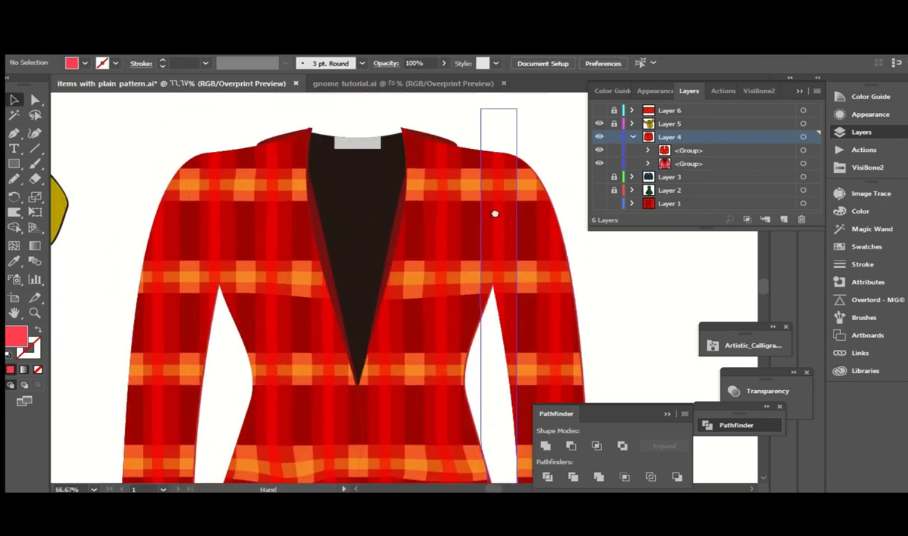
Step: Reorder the blazer's lapel paths above the plaid in Layer 4
left_click(648, 163)
left_click(703, 176)
left_click_drag(708, 176, 707, 157)
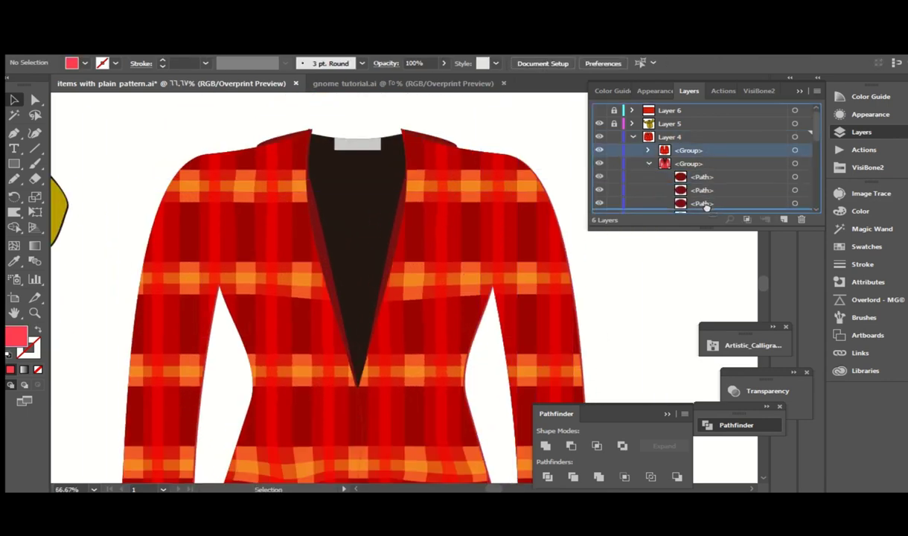
left_click_drag(706, 208, 674, 253)
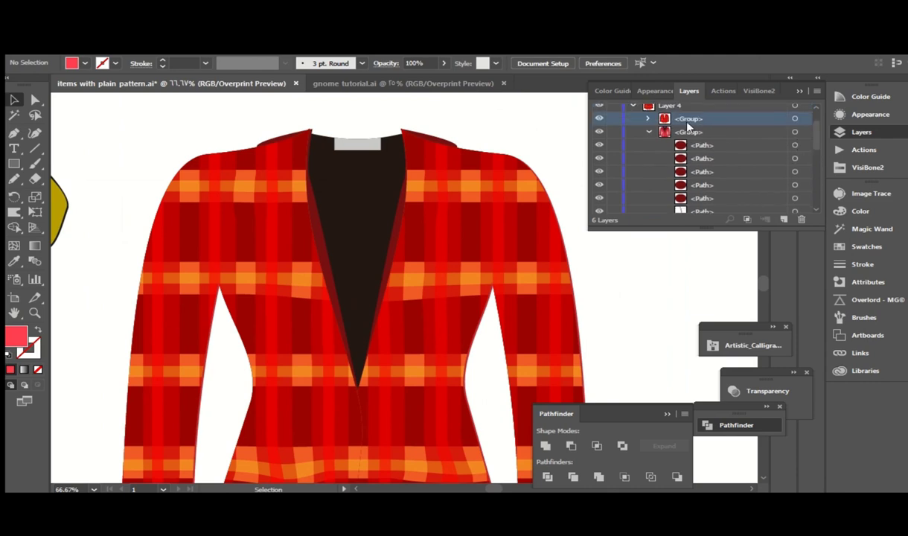
mouse_move(816, 173)
left_mouse_down()
mouse_move(702, 184)
mouse_move(702, 156)
left_mouse_up()
scroll(706, 165, "down", 2)
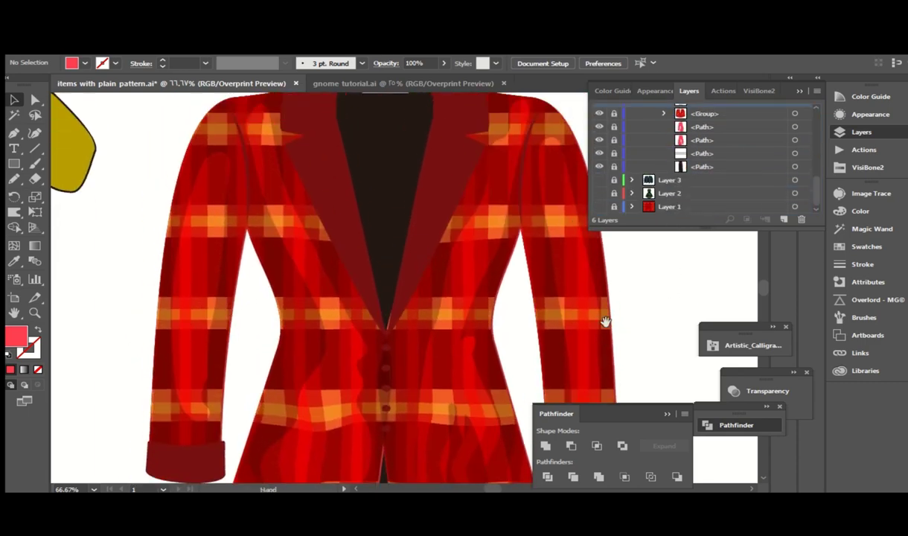
Step: Fill the blazer's lapels and cuffs with the black swatch
key("a")
left_click(487, 227)
scroll(521, 342, "down", 5)
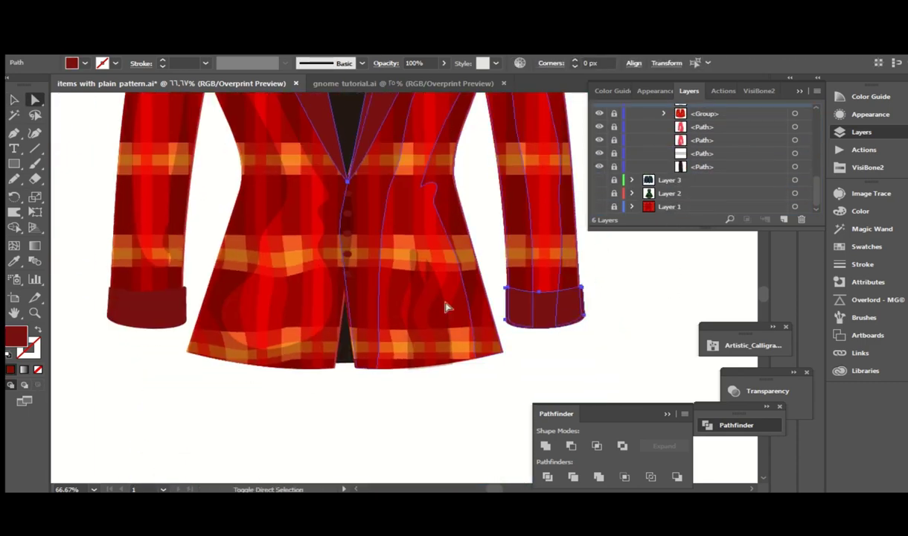
left_click(863, 246)
left_click(674, 207)
left_click(638, 121)
scroll(638, 121, "up", 5)
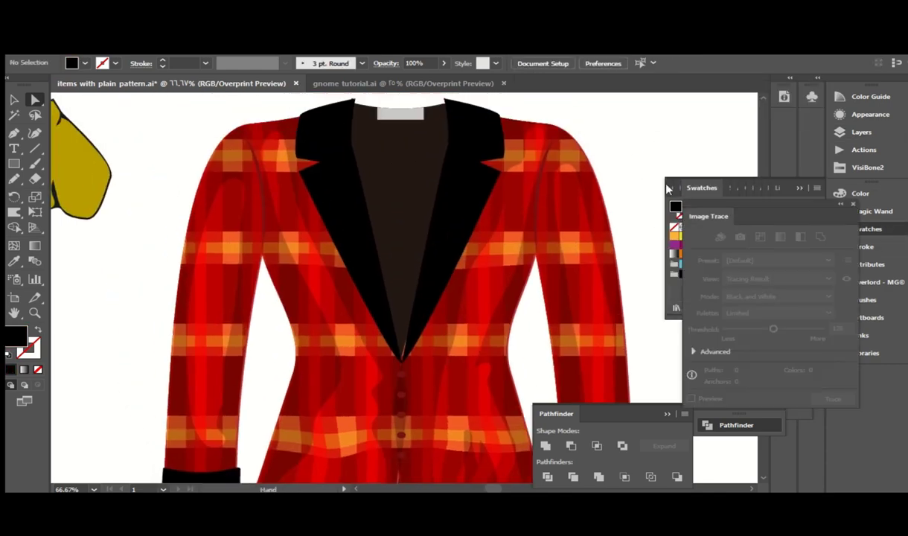
key("ctrl+minus")
key("ctrl+minus")
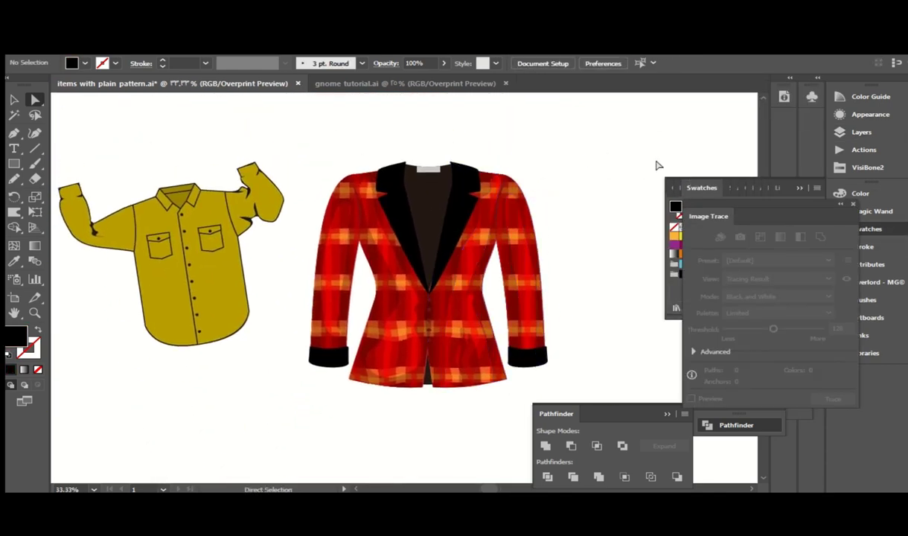
key("F7")
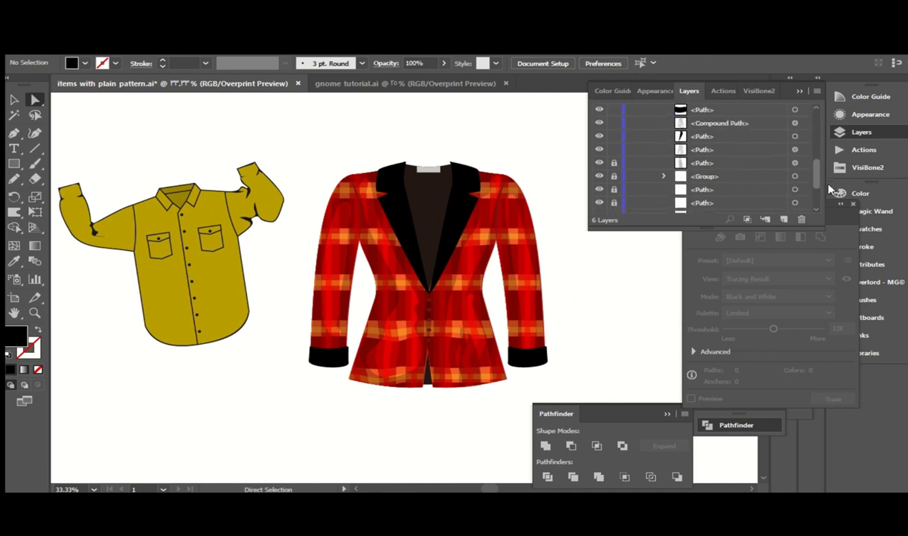
Step: Lock and hide the red blazer layer, hide Layer 1, and make Layer 5 active
left_click(632, 137)
left_click(614, 137)
left_click(599, 137)
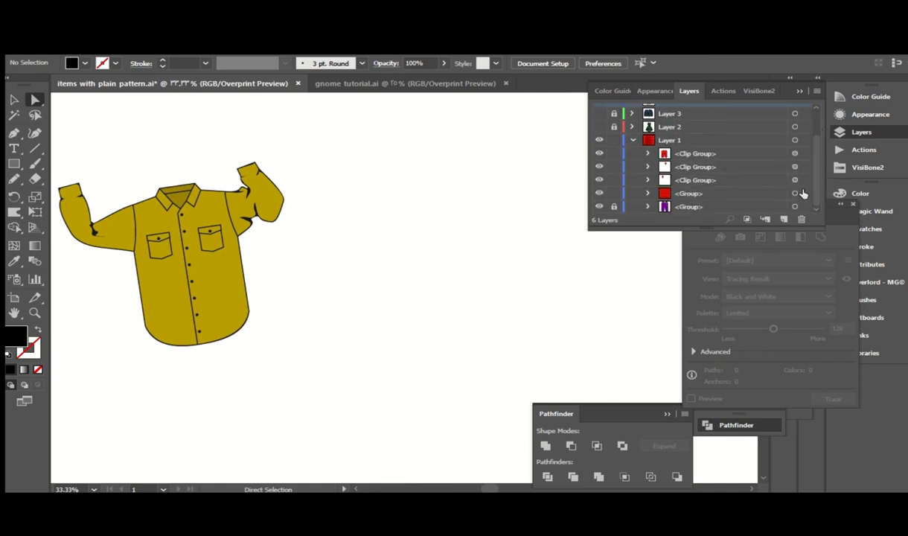
left_click(670, 134)
left_click(589, 138)
left_click(633, 138)
left_click(622, 123)
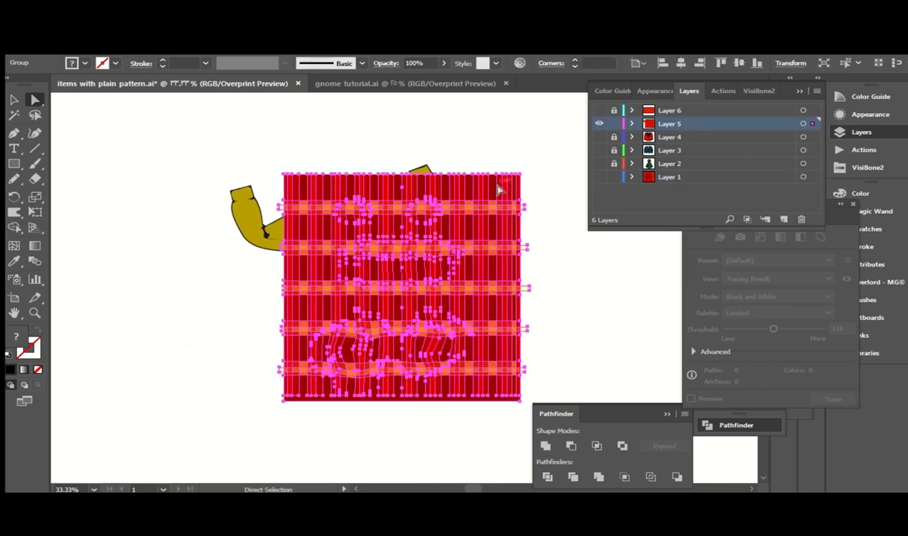
Step: Move the red plaid square to the right, away from the yellow shirt
left_click_drag(447, 283, 588, 283)
left_click_drag(480, 146, 536, 149)
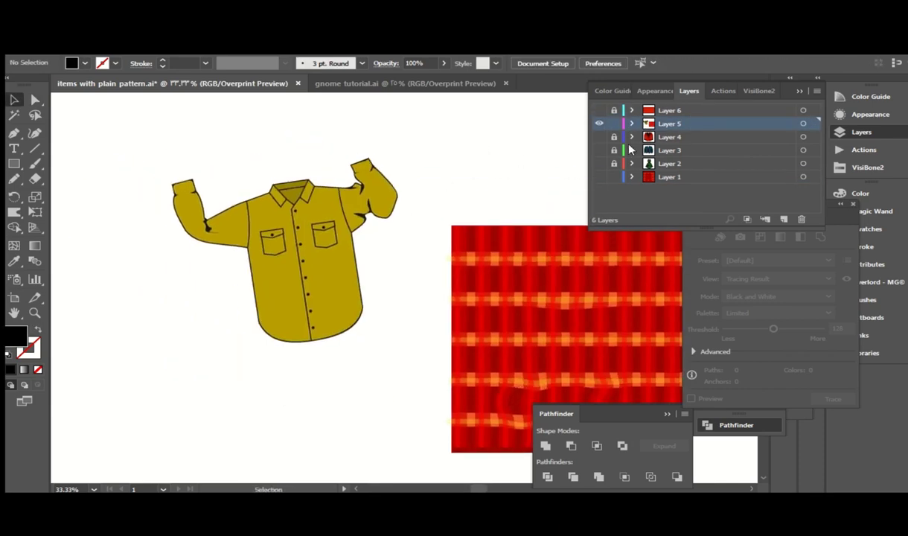
left_click(349, 283)
left_click(414, 190)
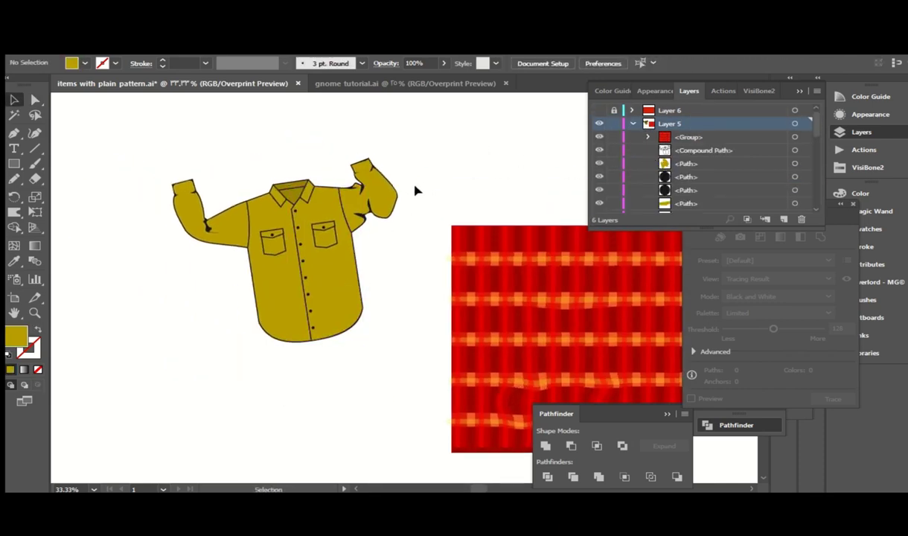
Step: Copy the shirt's body outline path and paste it onto the plaid square
left_click(35, 99)
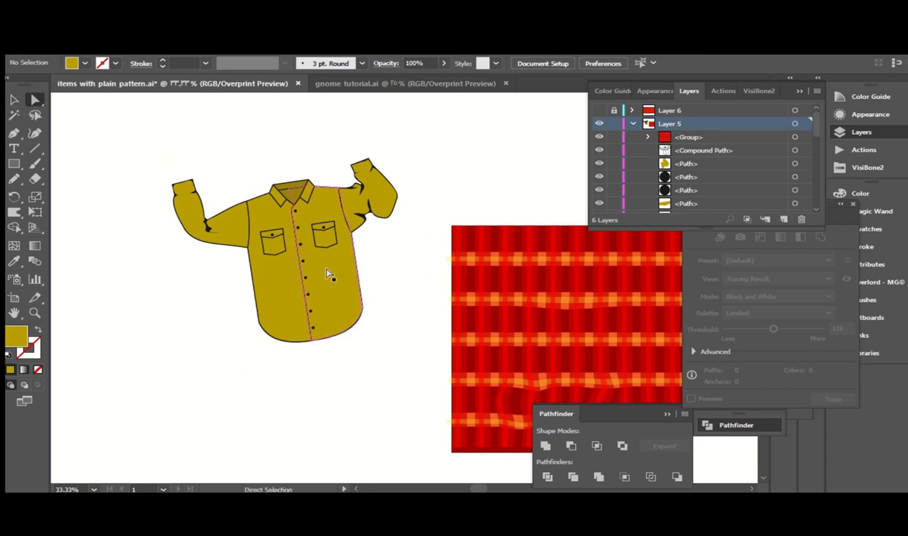
left_click(308, 258)
key("ctrl+c")
scroll(450, 178, "right", 5)
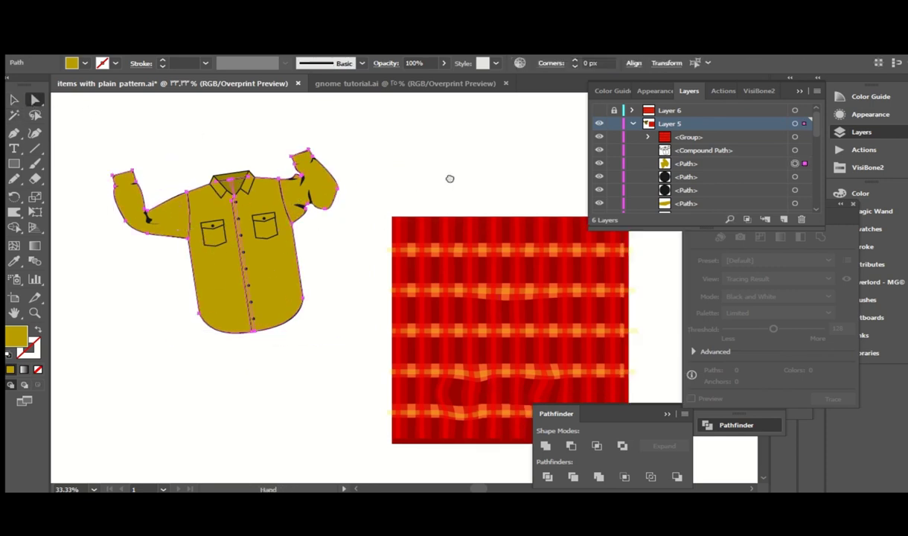
key("ctrl+v")
left_click_drag(523, 252, 501, 262)
Step: Touch up the pasted shirt silhouette's sleeve outline with the Pencil tool
key("a")
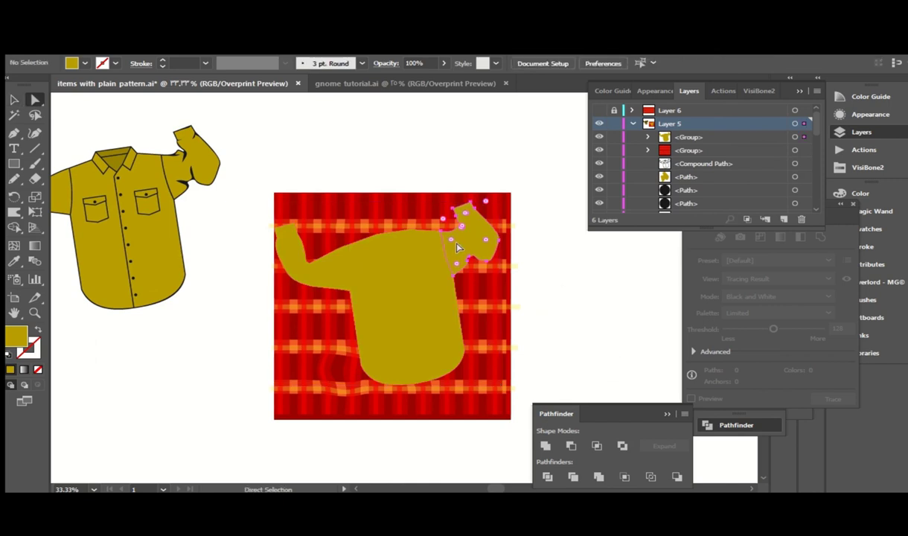
scroll(435, 231, "up", 4)
scroll(457, 248, "left", 2)
scroll(457, 247, "down", 1)
key("n")
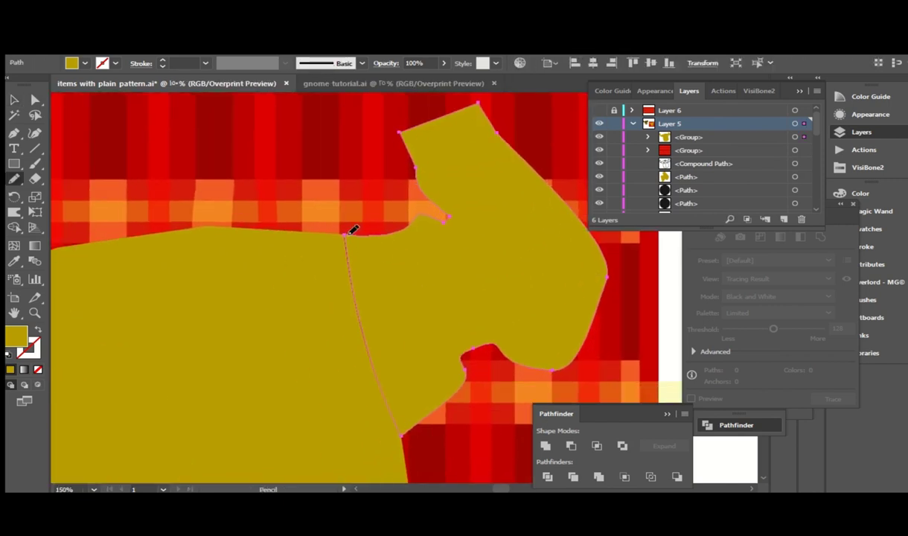
scroll(387, 363, "down", 2)
key("a")
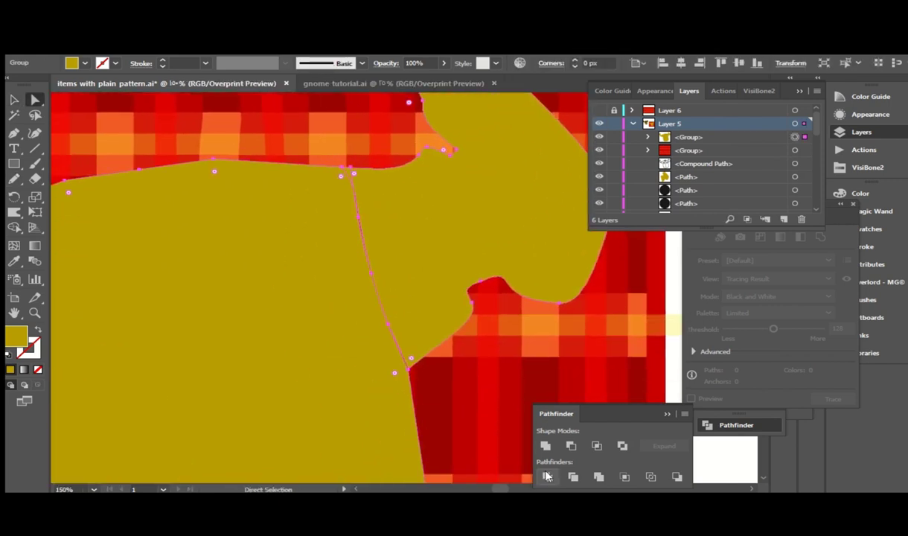
key("n")
mouse_move(284, 328)
left_mouse_down()
mouse_move(464, 268)
mouse_move(410, 245)
left_mouse_up()
key("v")
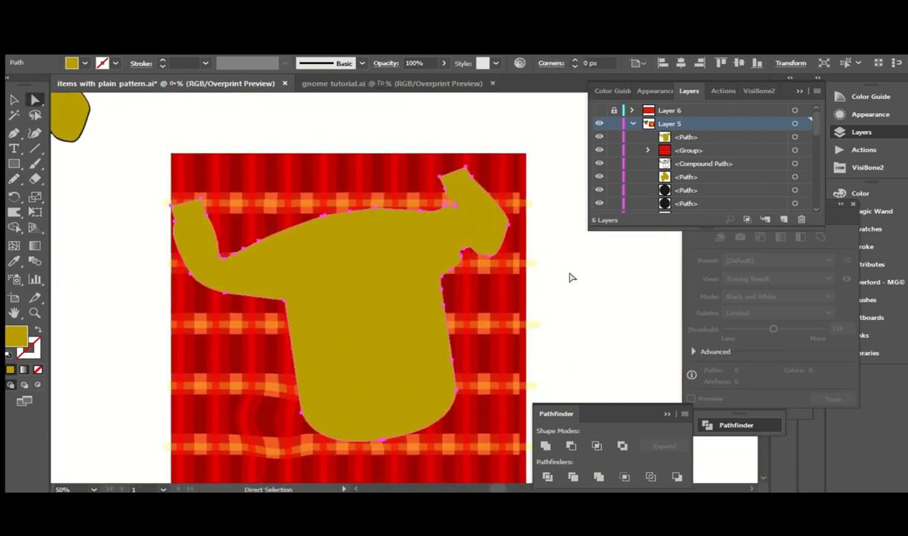
Step: Select the plaid with the shirt silhouette and make a clipping mask (Ctrl+7)
left_click_drag(561, 202, 379, 286)
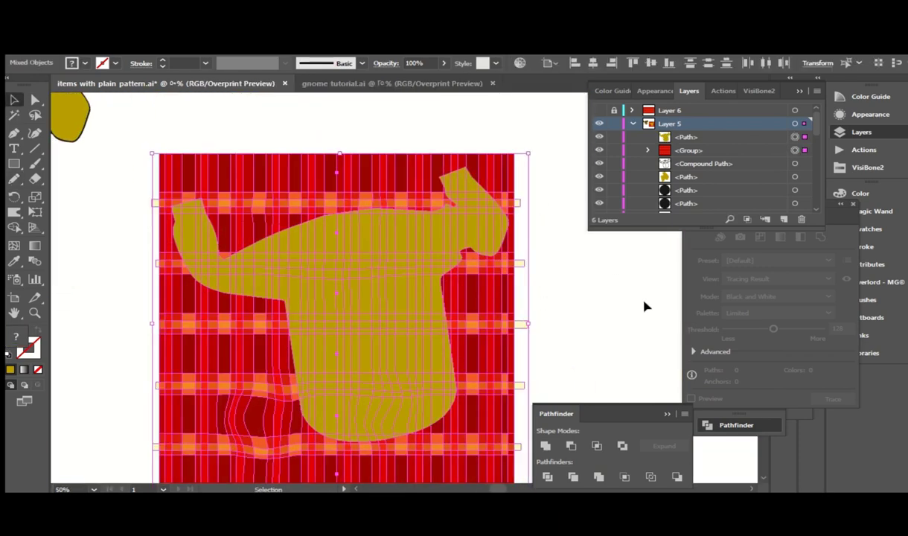
left_click(517, 156)
left_click_drag(517, 156, 329, 286)
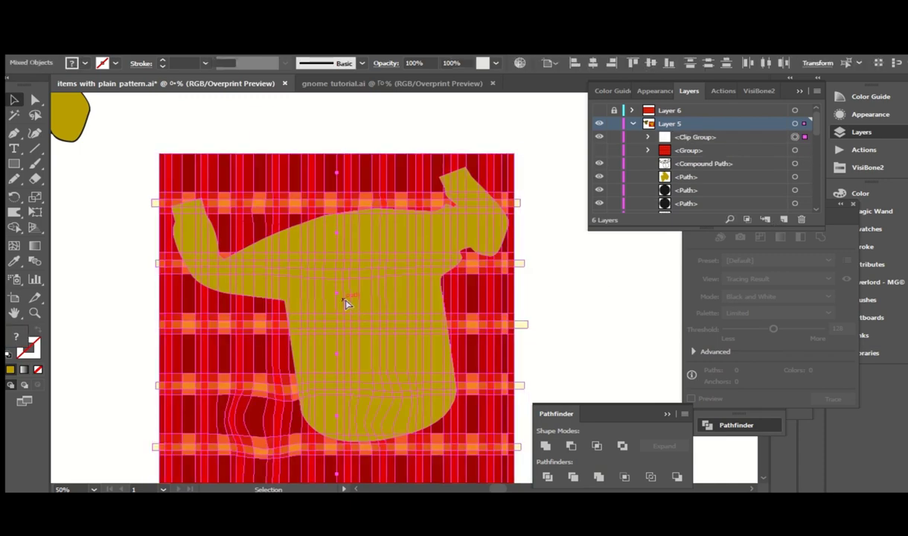
key("ctrl+7")
left_click(600, 282)
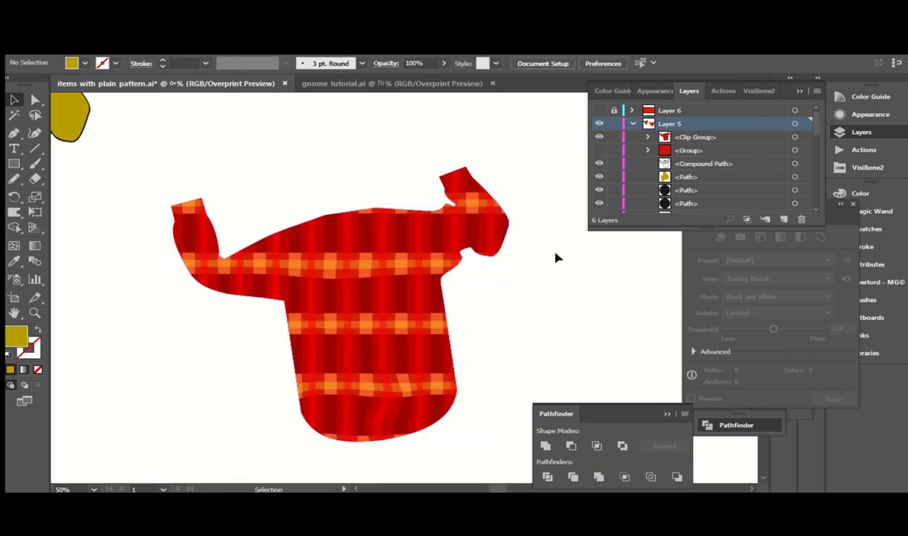
Step: Move the plaid shirt onto the yellow shirt, beneath its outline strokes in Layers
mouse_move(557, 257)
left_mouse_down()
mouse_move(377, 230)
mouse_move(377, 199)
left_mouse_up()
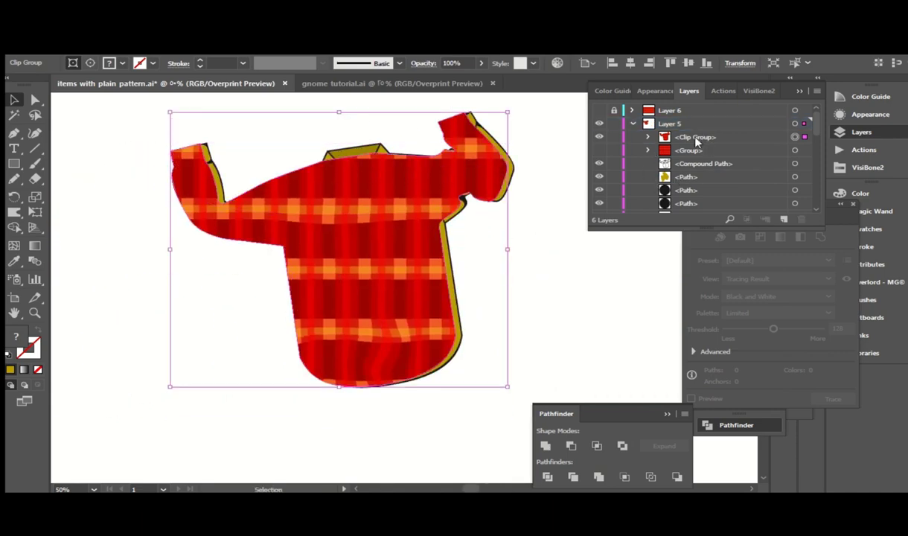
mouse_move(695, 140)
left_mouse_down()
mouse_move(665, 183)
mouse_move(694, 157)
left_mouse_up()
left_click(543, 148)
scroll(543, 148, "up", 1)
scroll(543, 154, "up", 1)
scroll(529, 178, "up", 1)
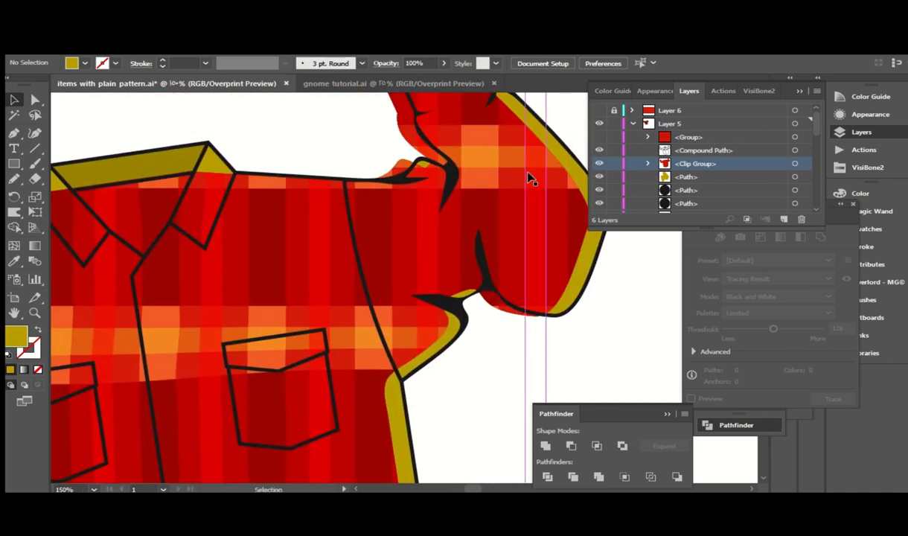
mouse_move(530, 179)
left_mouse_down()
mouse_move(478, 255)
mouse_move(496, 263)
left_mouse_up()
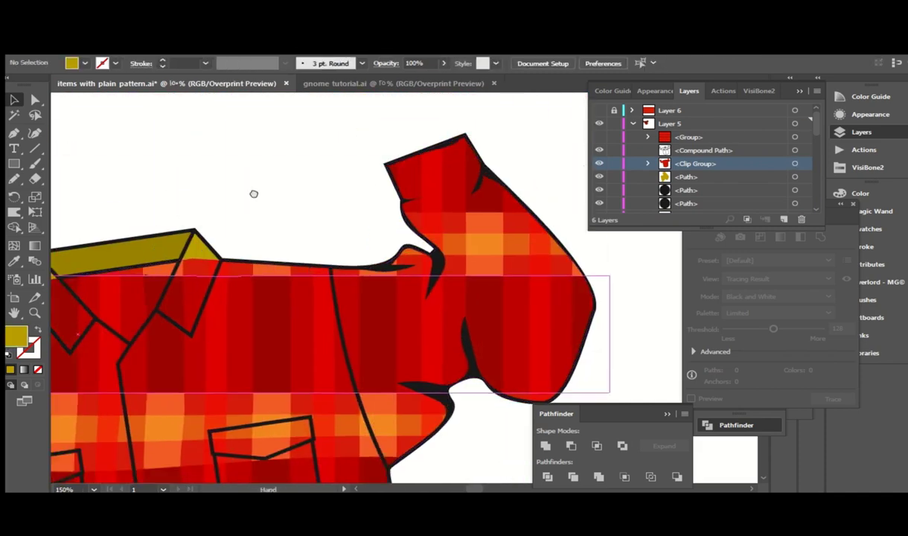
left_click_drag(253, 194, 454, 149)
Step: Fill the shirt's two collar pieces black with Shape Builder
left_click(420, 165)
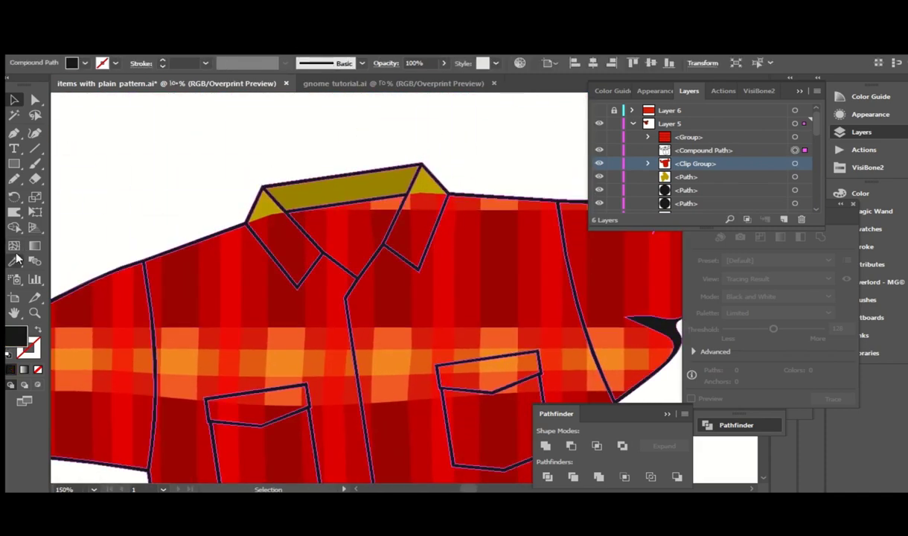
left_click(14, 228)
left_click(402, 223)
left_click(279, 234)
key("a")
left_click(505, 136)
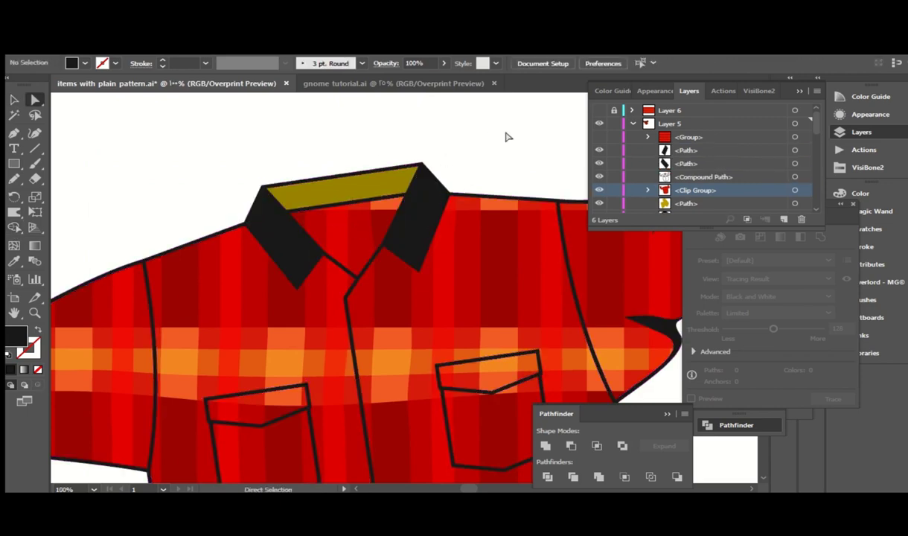
key("ctrl+minus")
key("ctrl+minus")
key("ctrl+minus")
key("ctrl+plus")
Step: Fill both halves of the shirt body and the collar band black
key("v")
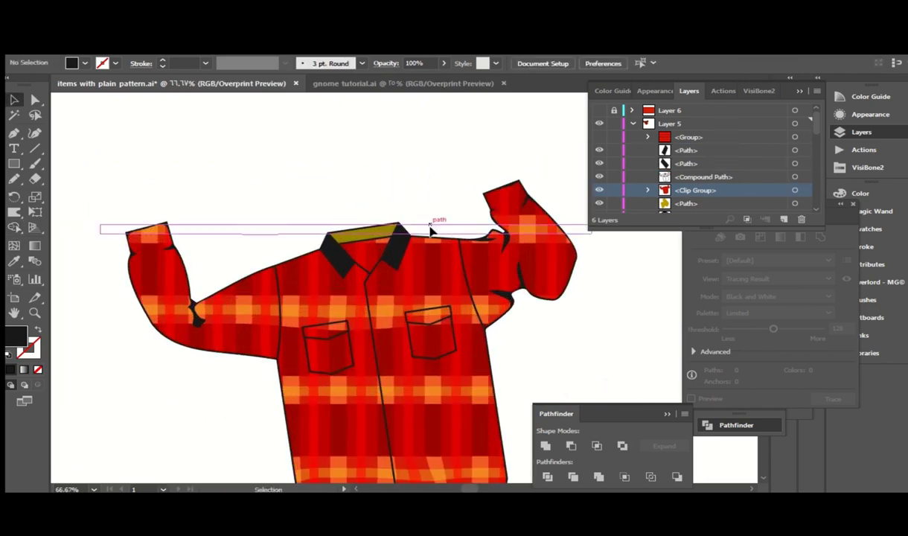
left_click(363, 219)
key("ctrl+a")
left_click(13, 228)
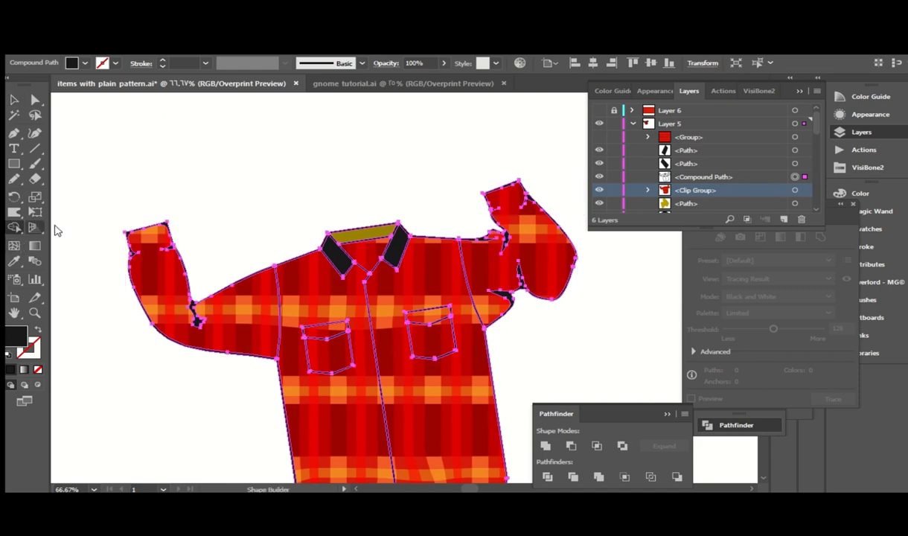
left_click(424, 357)
left_click(322, 282)
left_click(385, 235)
key("ctrl+shift+a")
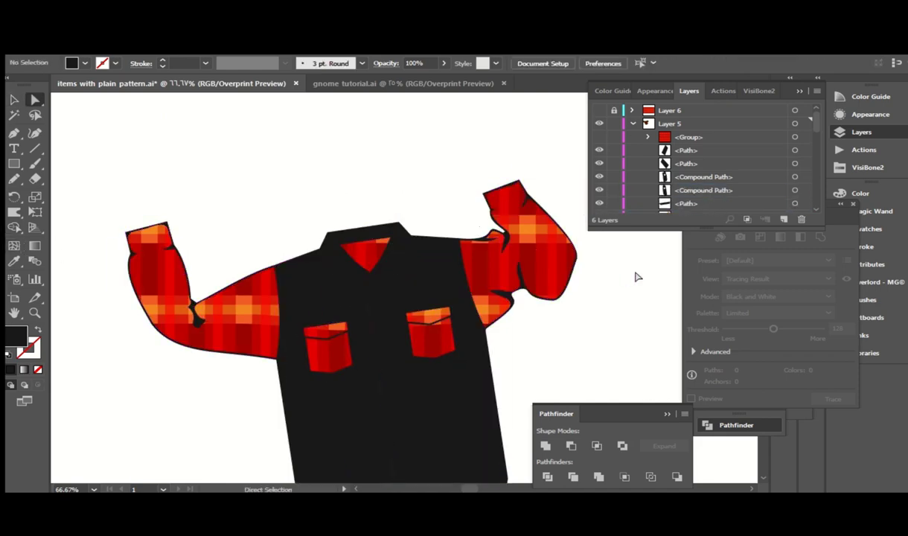
key("ctrl+minus")
key("a")
Step: Set the black shirt body to Multiply at 50% opacity
left_click(471, 431)
left_click(385, 62)
type("50")
key("Return")
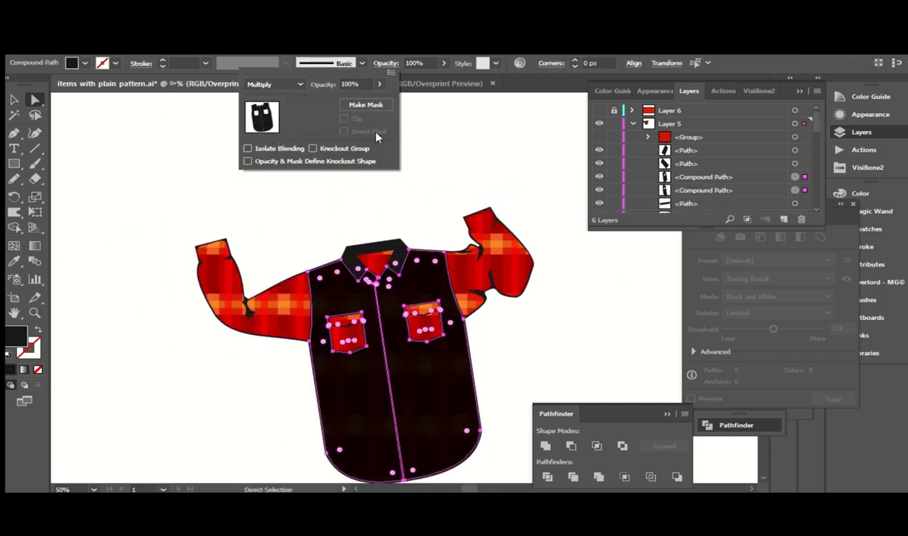
key("ctrl+shift+a")
key("ctrl+minus")
key("ctrl+minus")
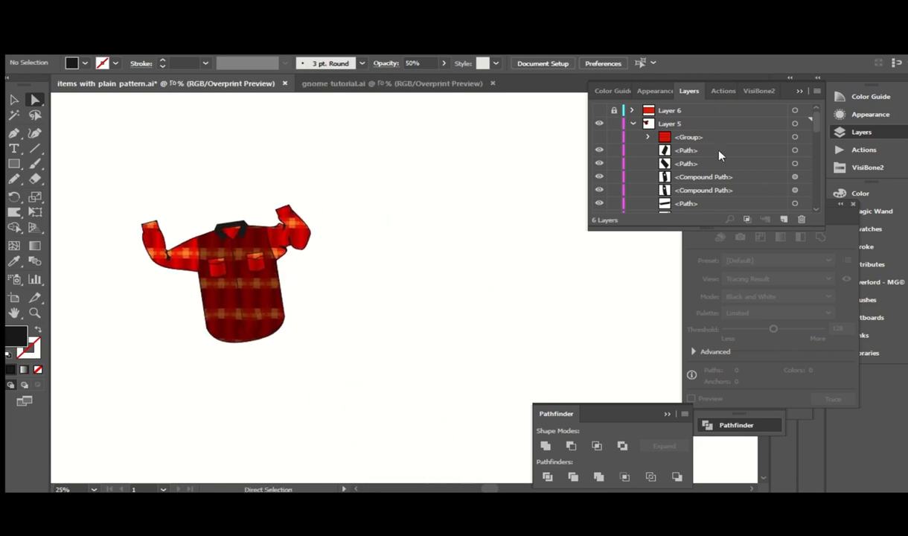
Step: Make the red blazer, blue-green jacket, green dress and Layer 1 visible again
left_click(632, 123)
left_click(599, 137)
left_click_drag(563, 255, 421, 254)
left_click(599, 149)
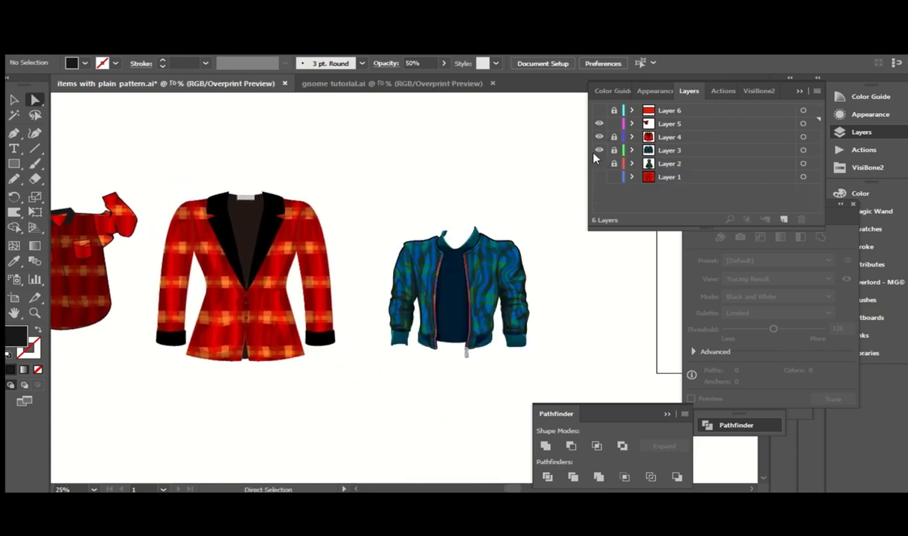
left_click_drag(564, 144, 423, 144)
left_click(599, 162)
left_click(633, 163)
left_click(632, 163)
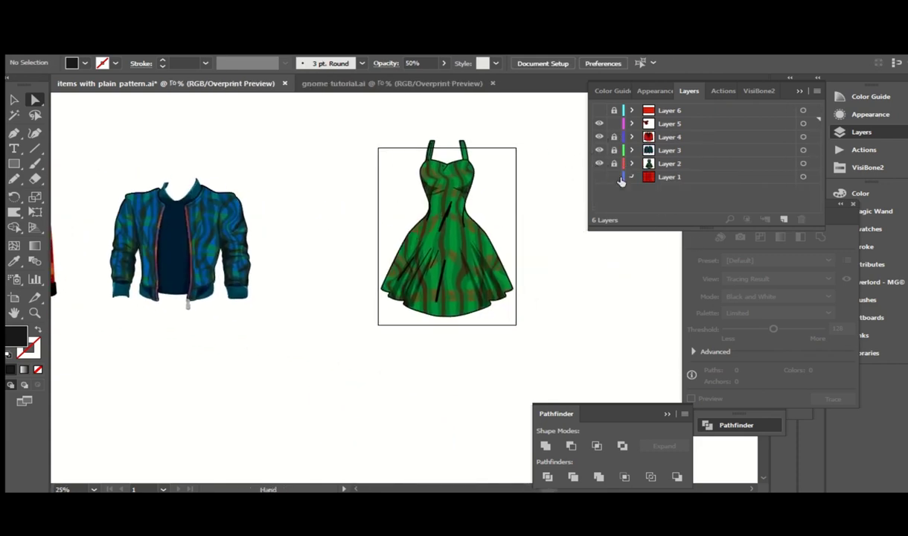
left_click(599, 177)
left_click(632, 177)
scroll(607, 142, "down", 2)
Step: Move the green dress down beside the blue-green jacket
left_click(599, 126)
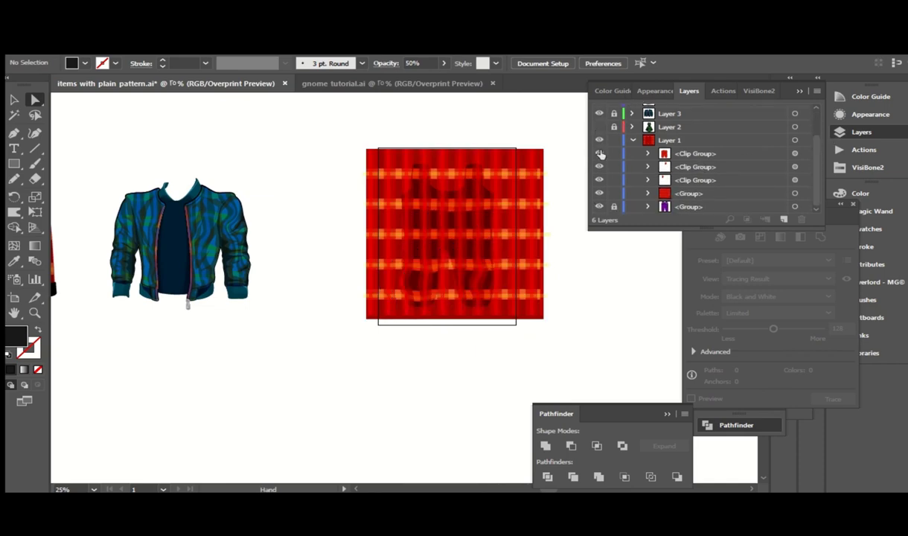
left_click(599, 193)
left_click_drag(548, 177, 579, 170)
left_click(599, 126)
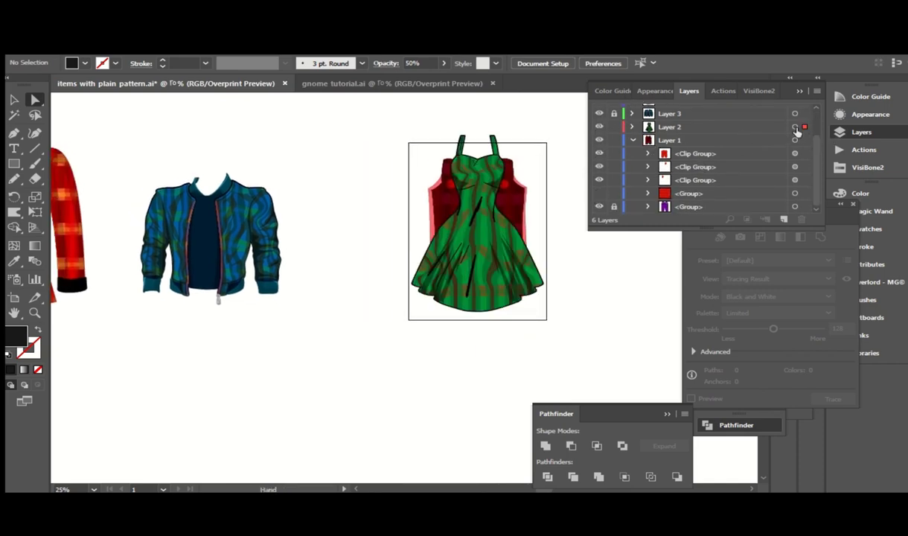
left_click_drag(450, 227, 324, 365)
left_click_drag(417, 247, 571, 213)
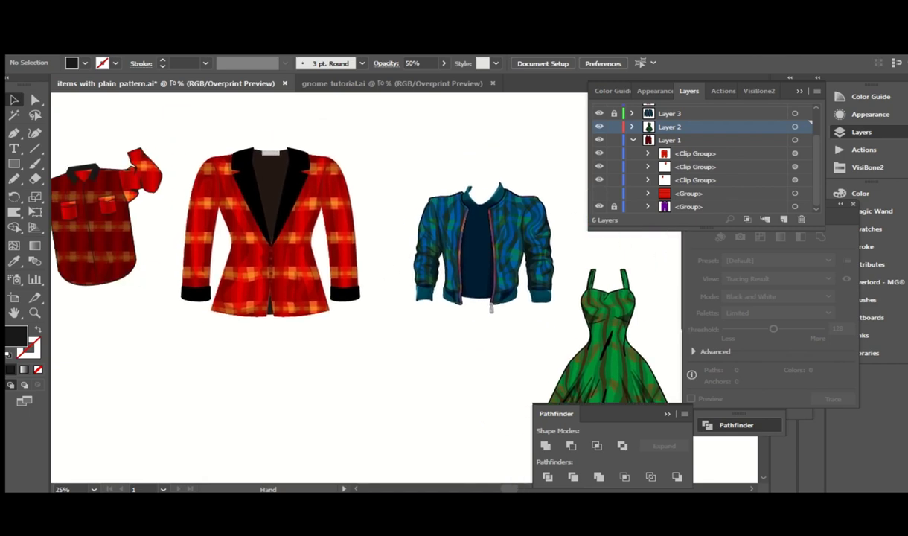